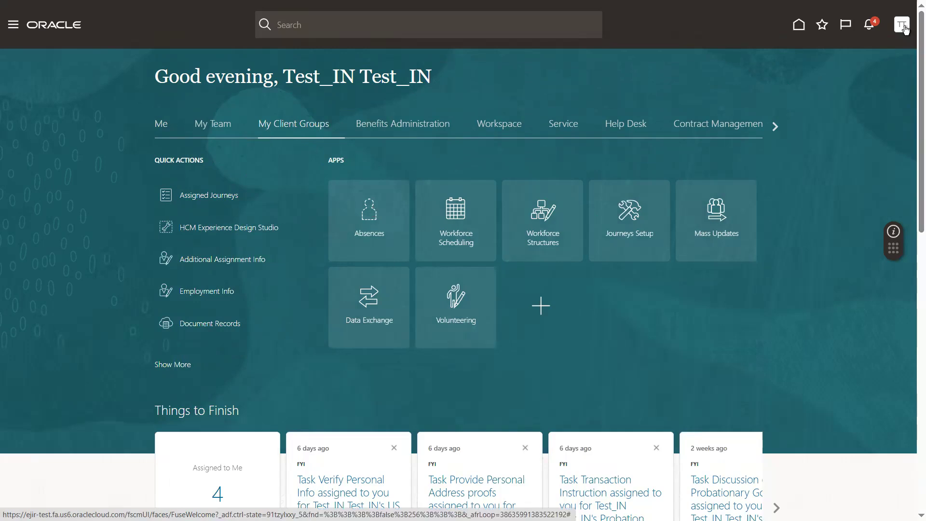
# - Sign out of the current account and confirm the single sign-off
pyautogui.click(902, 25)
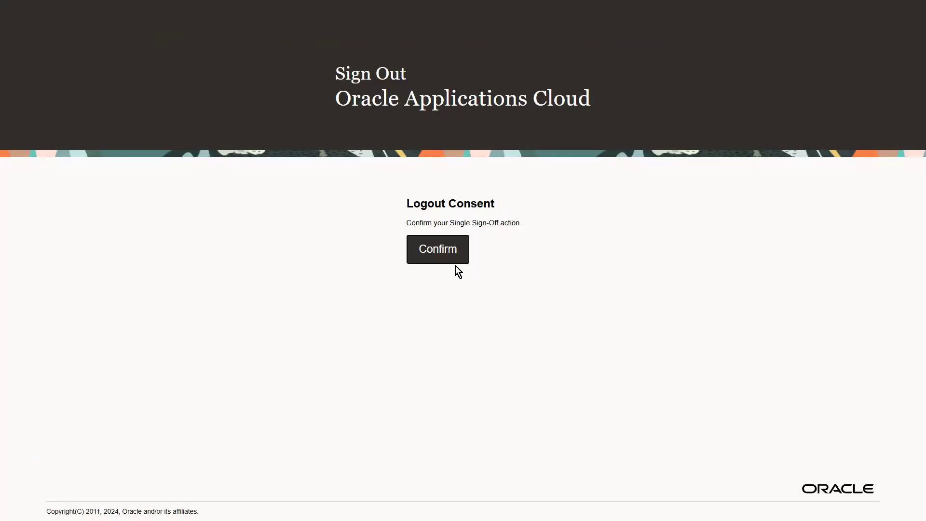
pyautogui.click(439, 257)
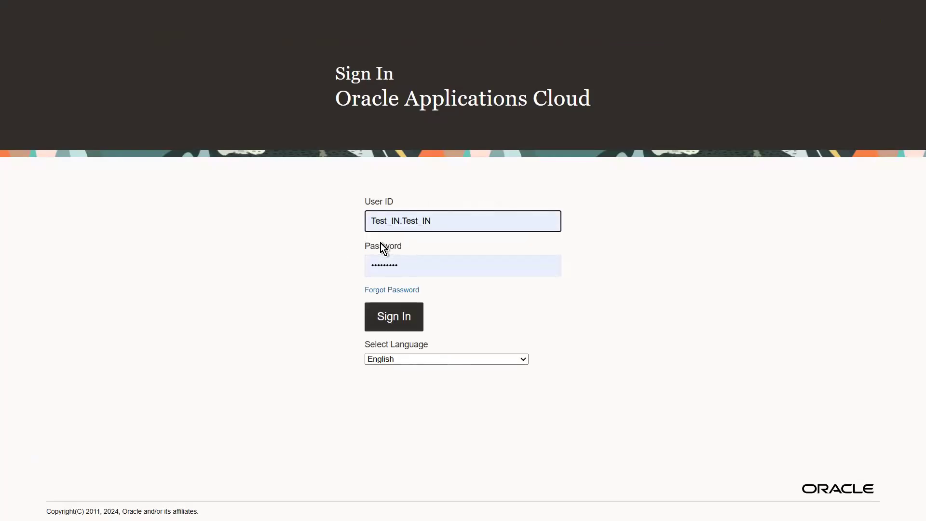
pyautogui.hotkey('ctrl', 's')
pyautogui.write('h')
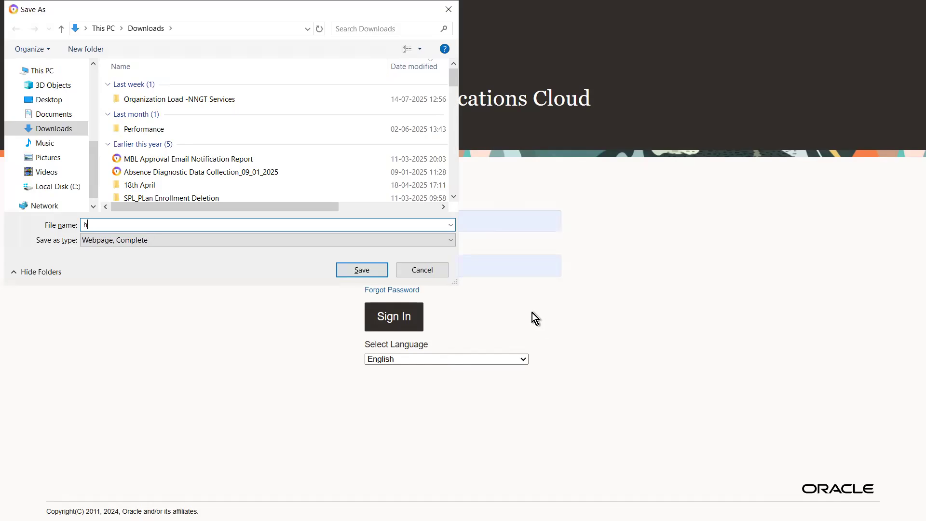
pyautogui.click(447, 274)
# - Sign in with the saved HCM fusion test account, filling in its user ID and password
pyautogui.hotkey('ctrl', 'a')
pyautogui.write('HC')
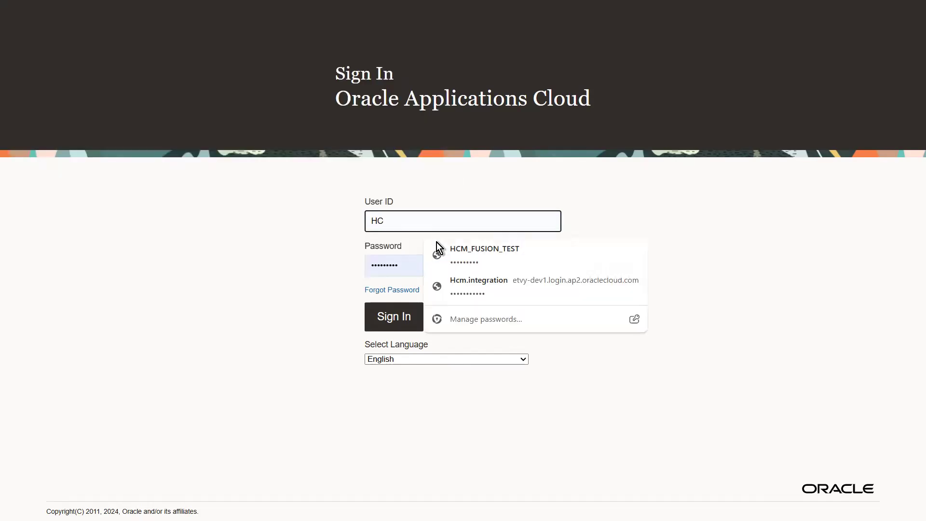
pyautogui.click(437, 243)
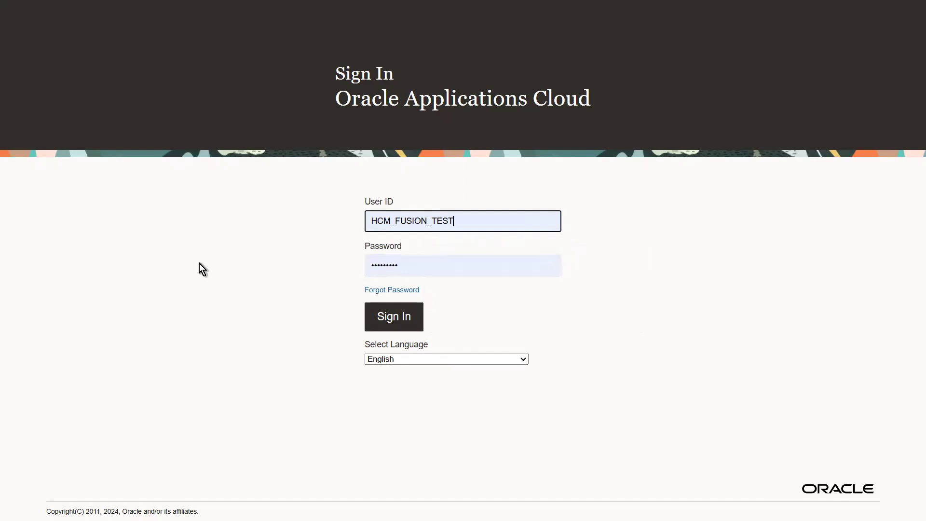
pyautogui.click(379, 314)
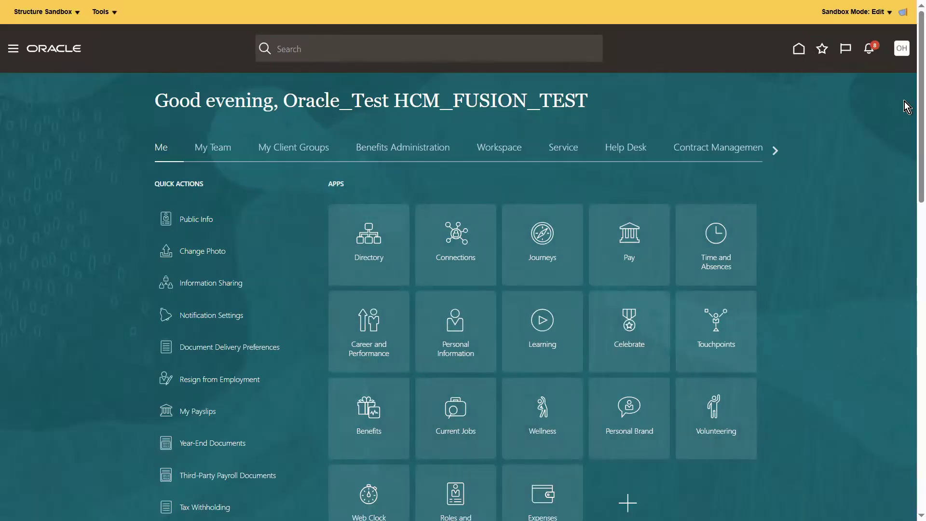
# - Find the test employee in Person Management under My Client Groups by entering the employee's person number
pyautogui.click(284, 147)
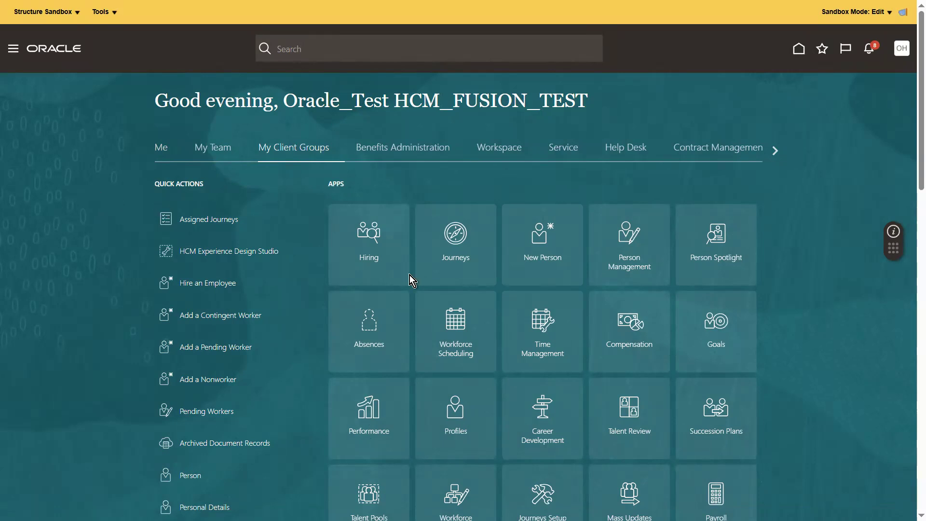
pyautogui.click(629, 243)
pyautogui.click(159, 205)
pyautogui.write('1175')
pyautogui.press('Return')
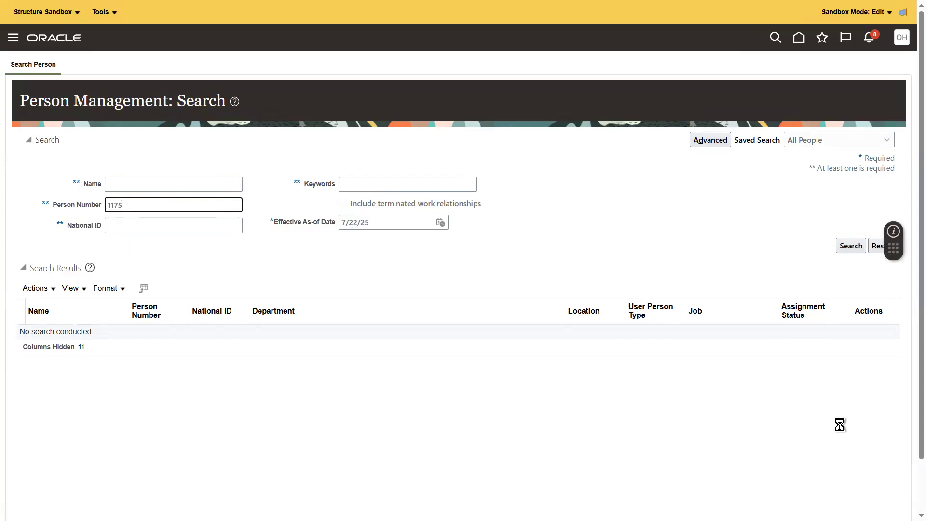
# - Open the absence records of the employee found in the search results
pyautogui.click(874, 334)
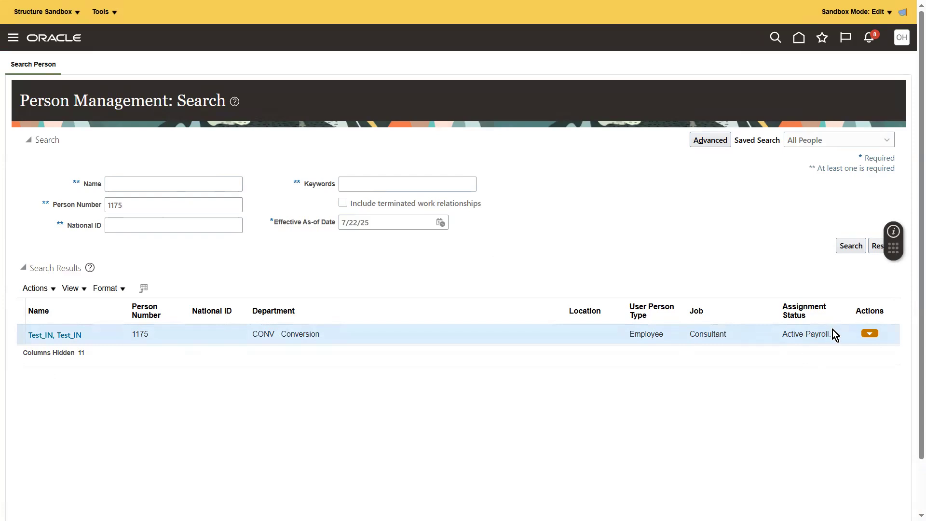
pyautogui.moveTo(805, 354)
pyautogui.click(703, 367)
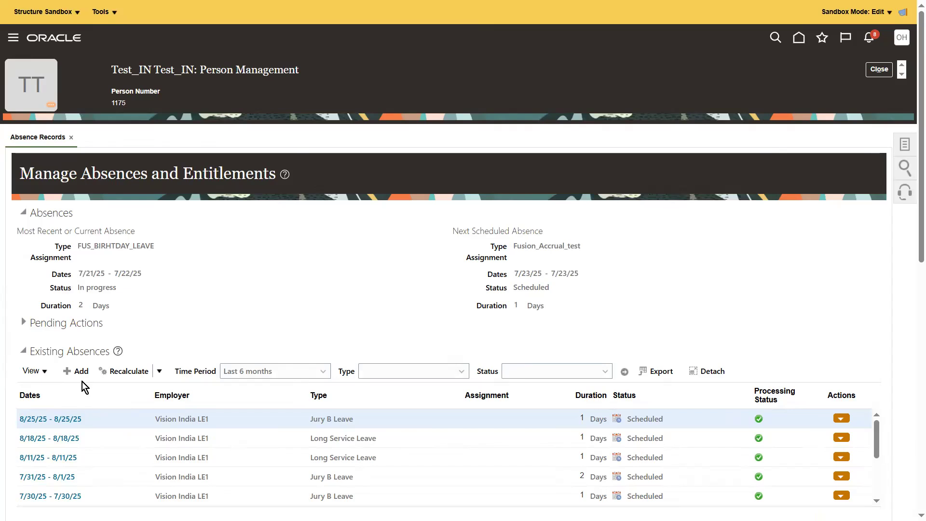
# - Add a new absence for the employee with the absence type IN Vacation
pyautogui.click(77, 371)
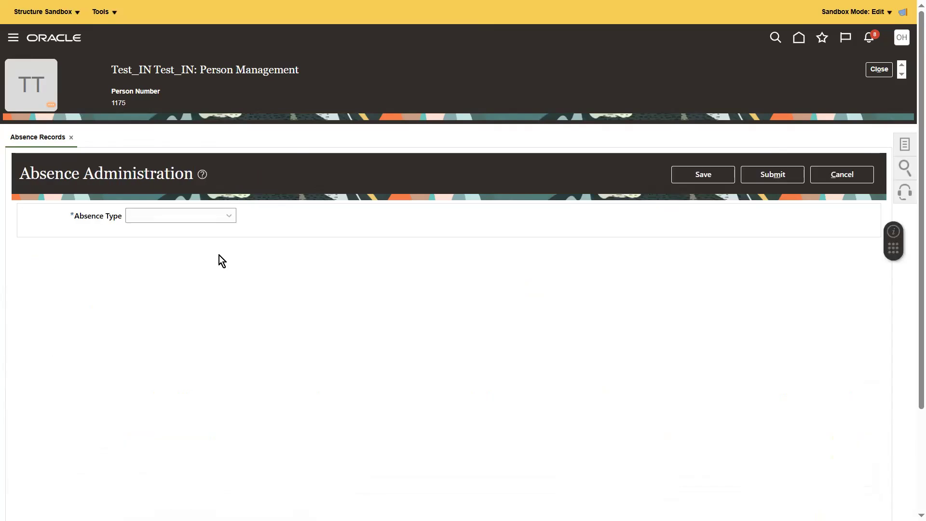
pyautogui.click(210, 215)
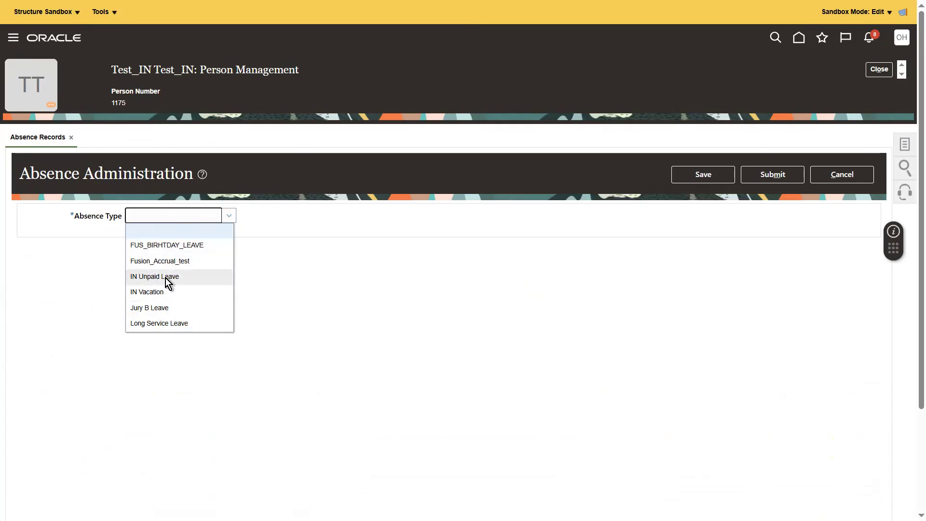
pyautogui.click(153, 292)
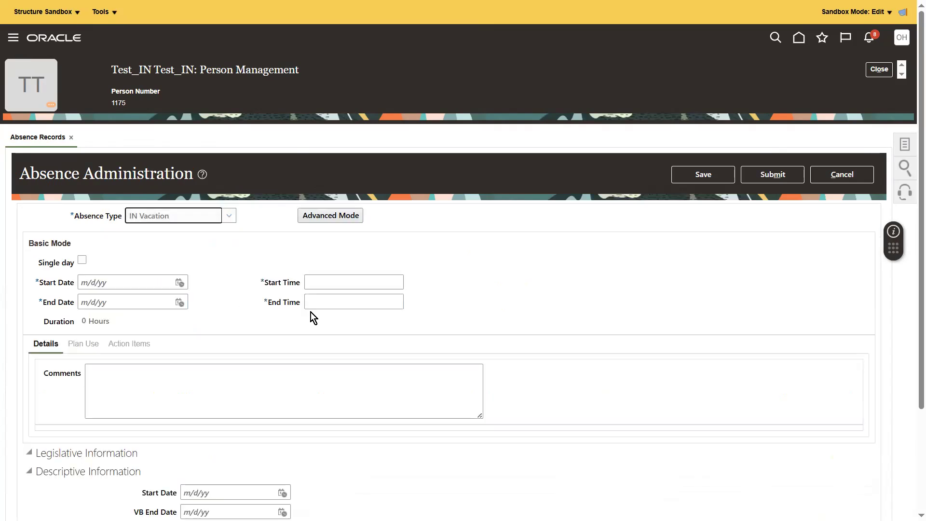
# - Examine the Descriptive Information fields offered for the IN Vacation absence type
pyautogui.scroll(-3, 915, 293)
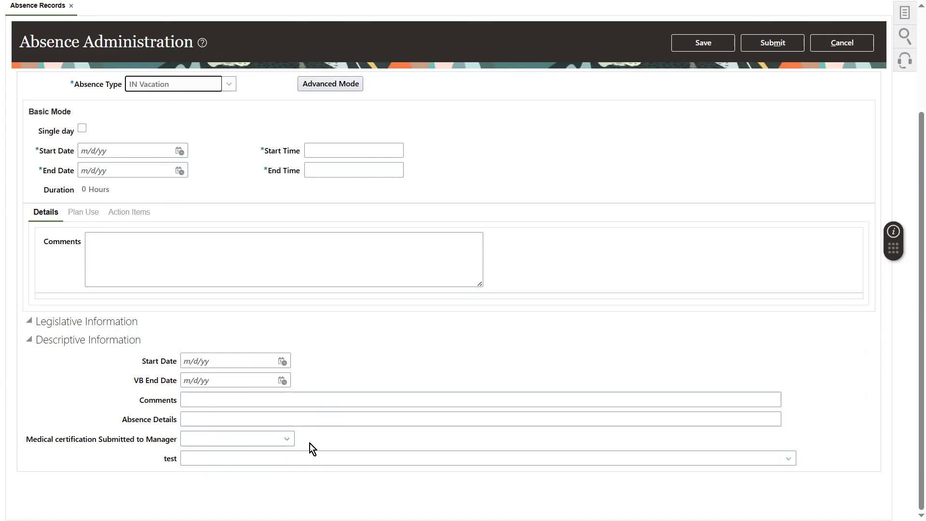
pyautogui.moveTo(309, 444); pyautogui.dragTo(182, 358)
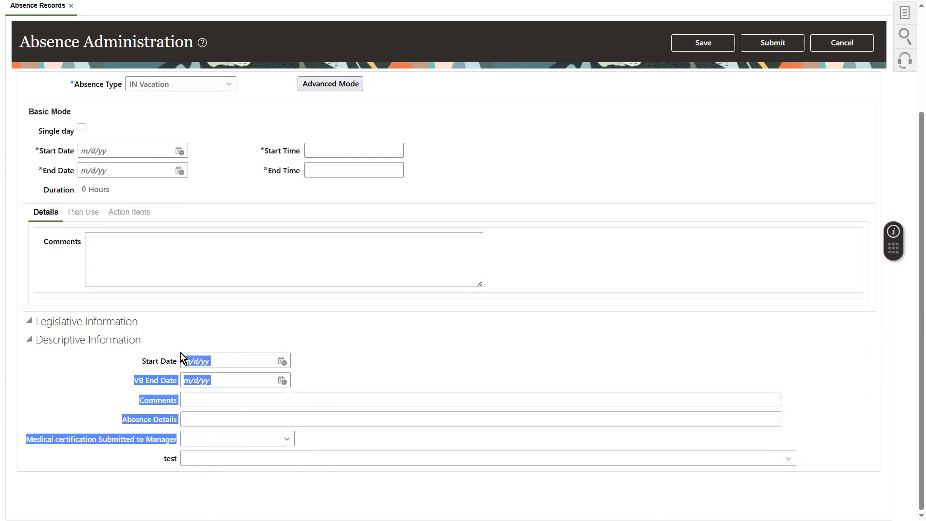
pyautogui.click(182, 461)
pyautogui.click(287, 420)
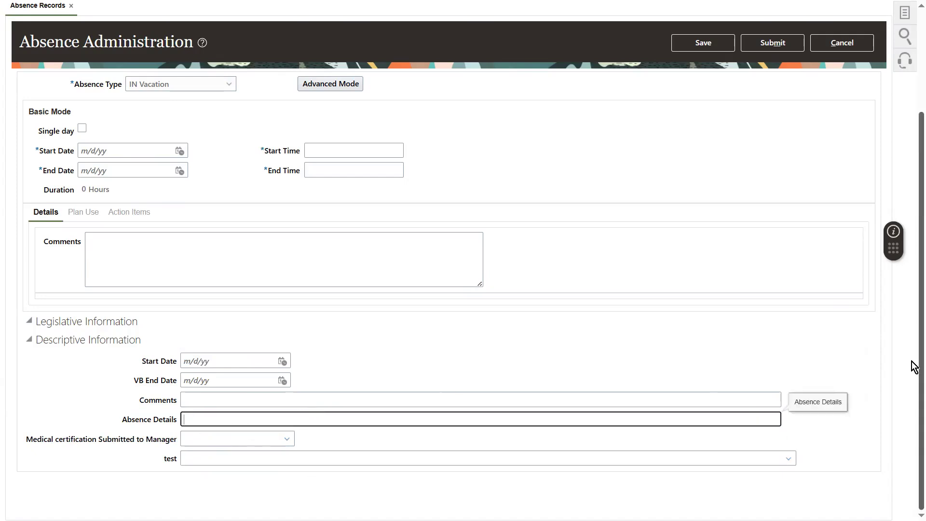
pyautogui.scroll(3, 913, 365)
pyautogui.scroll(-3, 914, 364)
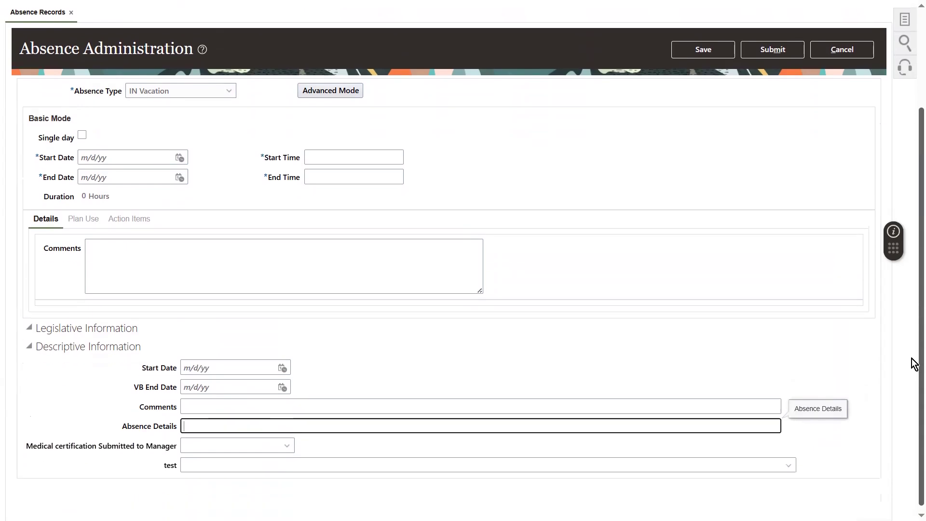
pyautogui.scroll(-1, 913, 365)
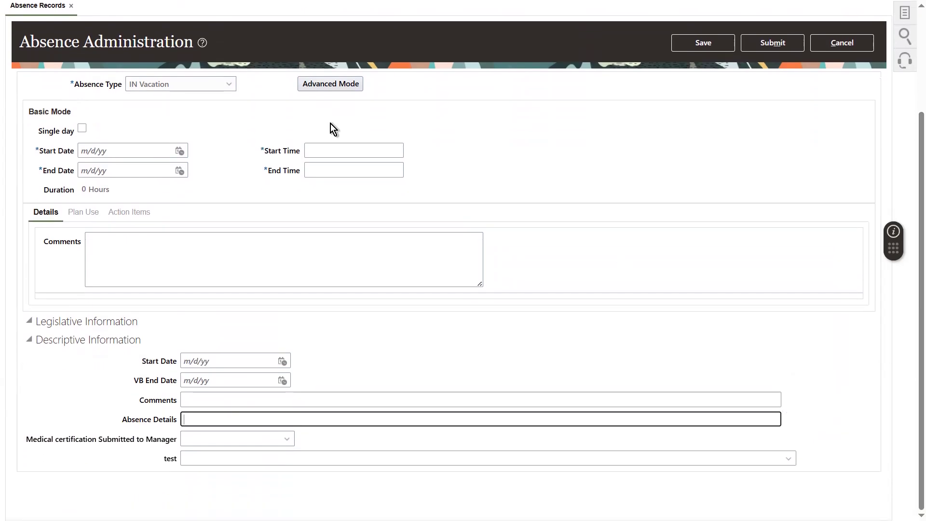
# - Switch the absence type to Jury B Leave and to Long Service Leave, accepting each change, to compare their descriptive fields
pyautogui.click(201, 86)
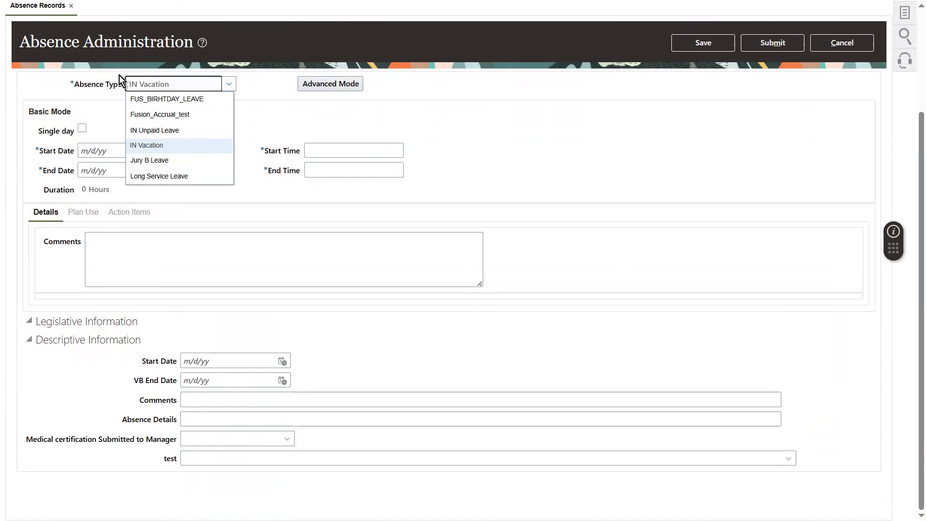
pyautogui.click(160, 159)
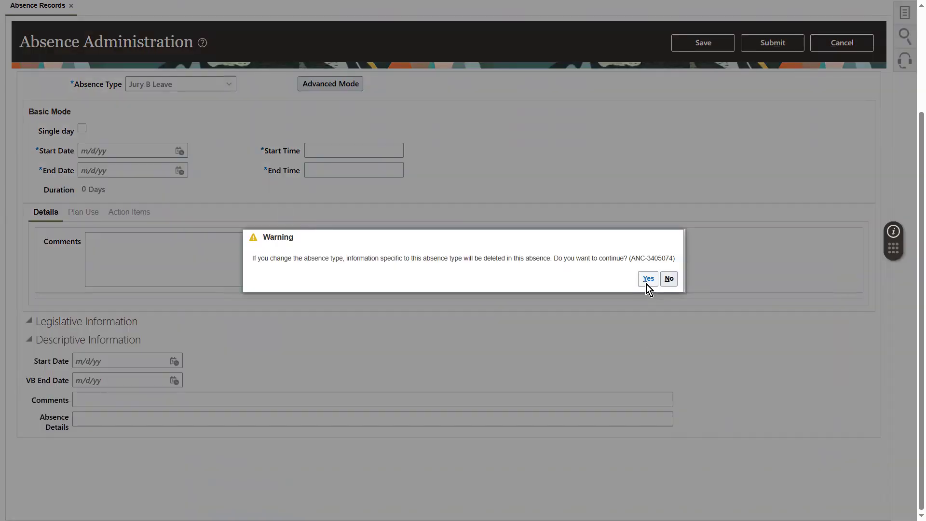
pyautogui.click(647, 282)
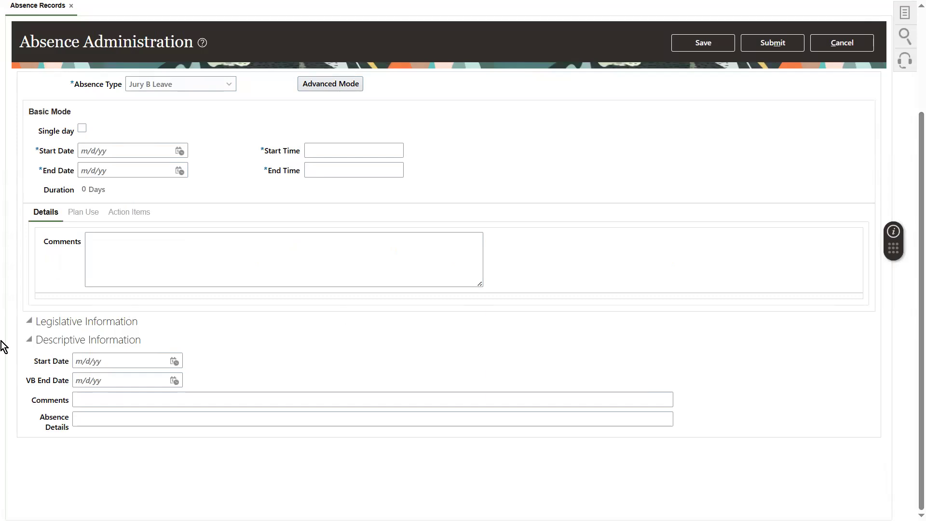
pyautogui.click(151, 85)
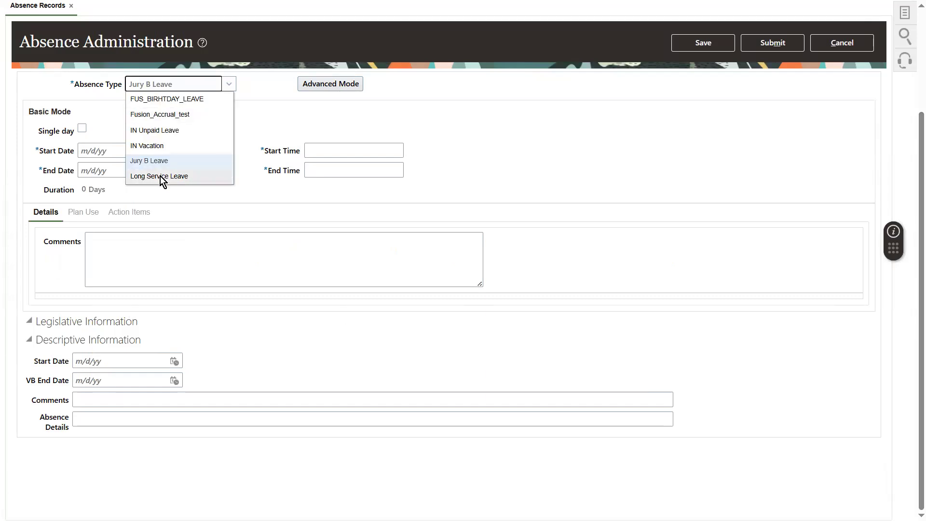
pyautogui.click(159, 176)
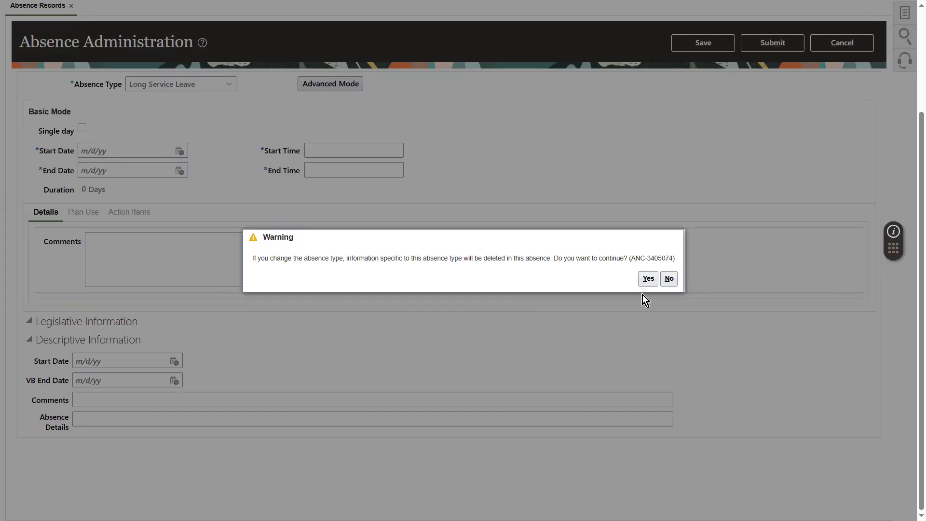
pyautogui.click(648, 279)
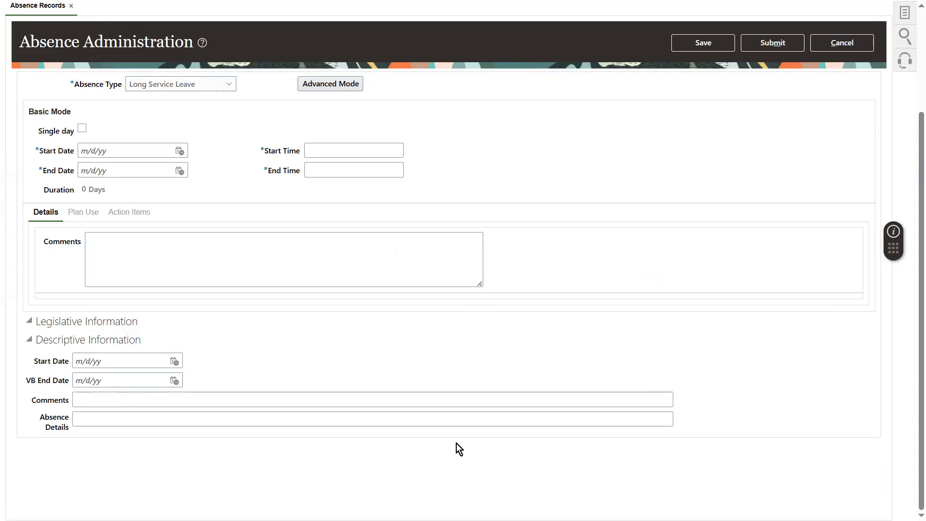
# - Set the absence type back to IN Vacation and accept the change to recheck its descriptive fields
pyautogui.click(173, 84)
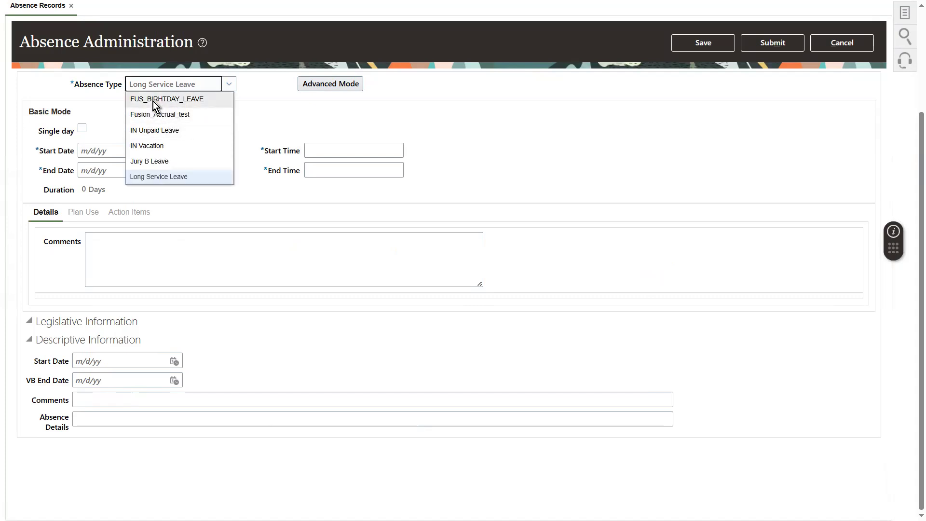
pyautogui.click(149, 146)
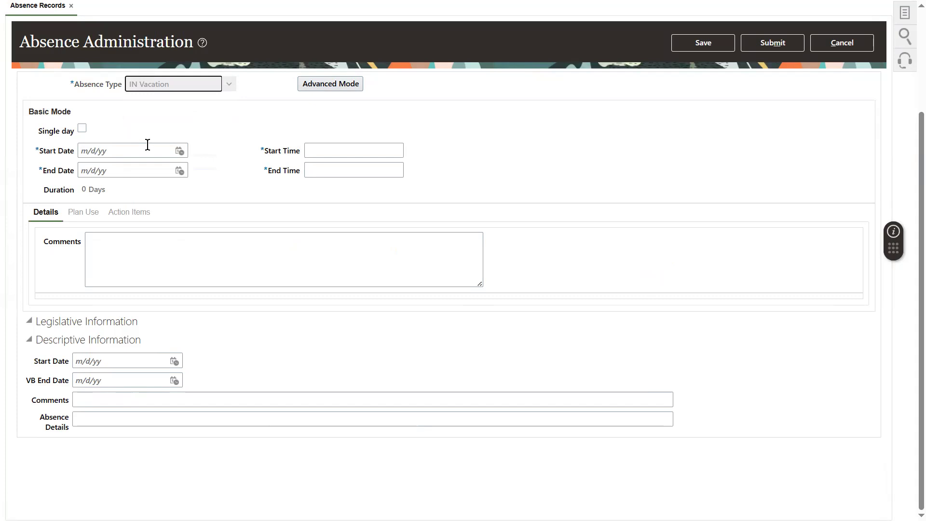
pyautogui.click(644, 280)
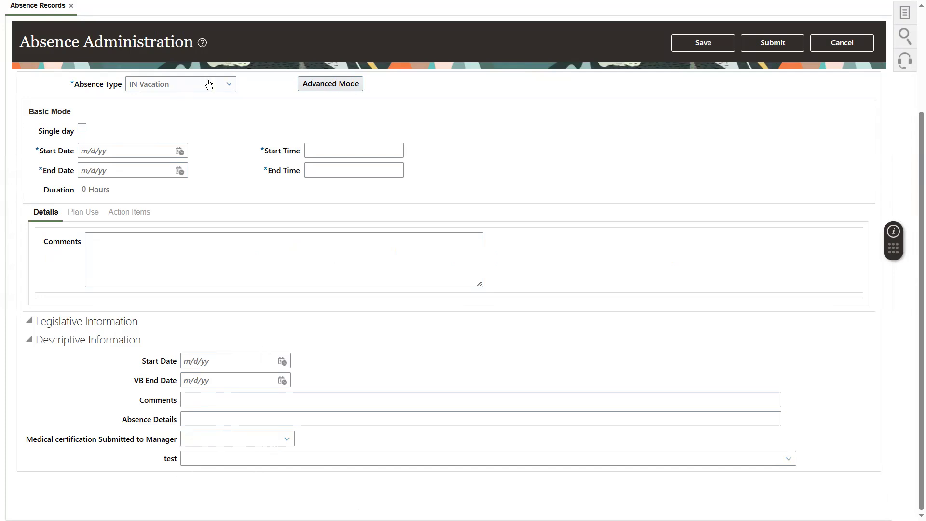
# - Switch the absence type to IN Unpaid Leave, accept the change, and examine its Descriptive Information fields
pyautogui.scroll(3, 915, 216)
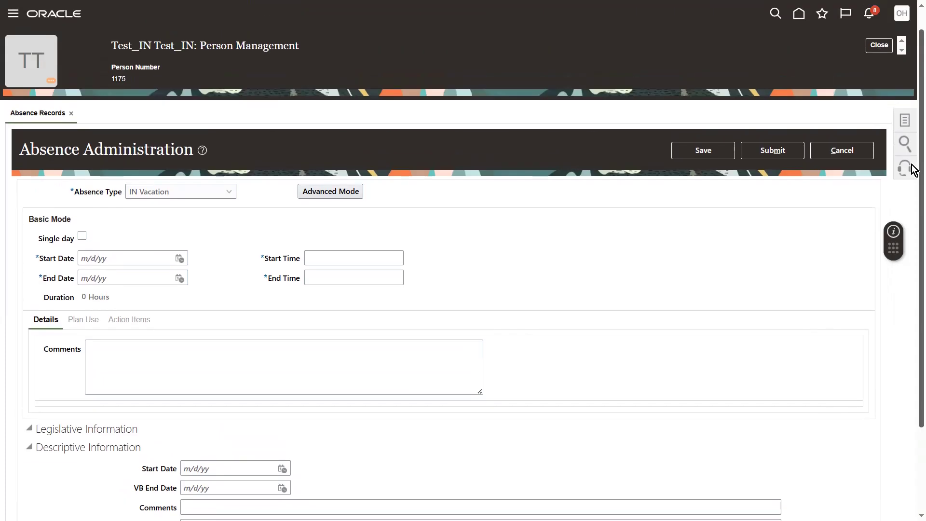
pyautogui.scroll(-1, 914, 170)
pyautogui.click(200, 171)
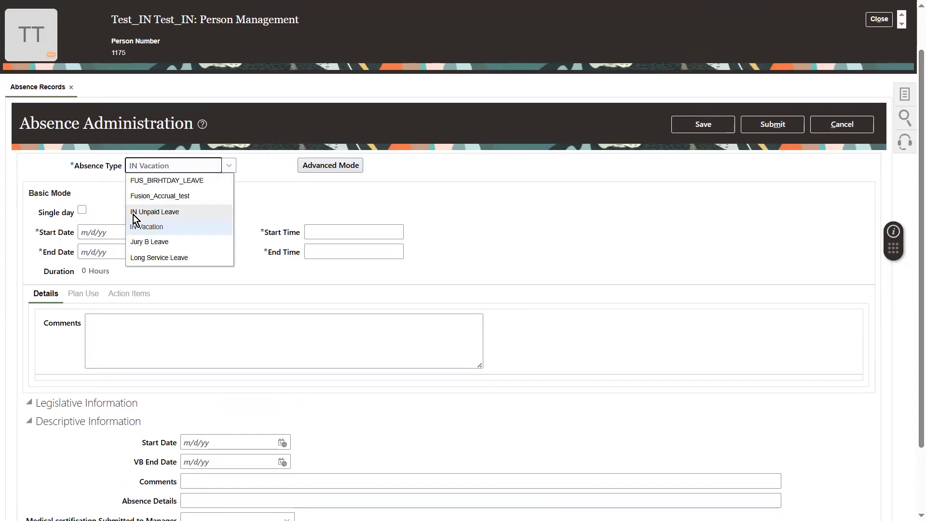
pyautogui.click(164, 216)
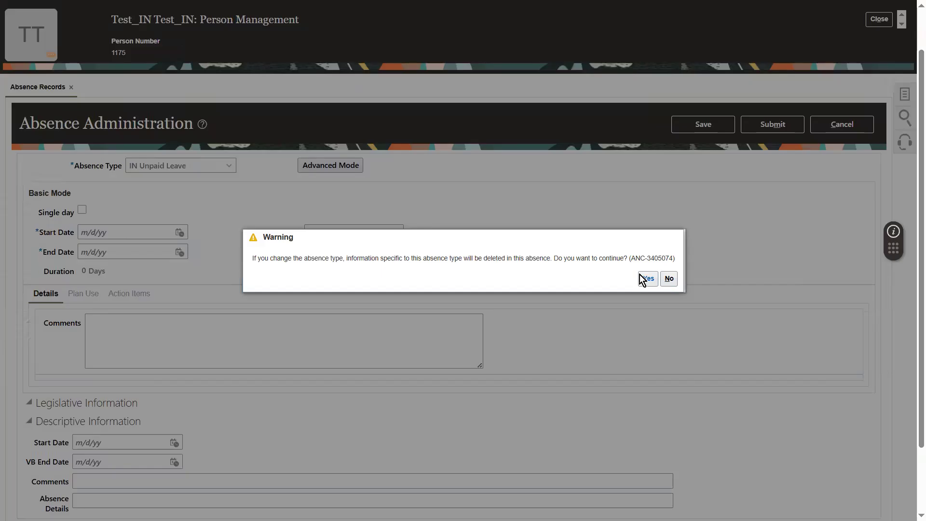
pyautogui.click(647, 279)
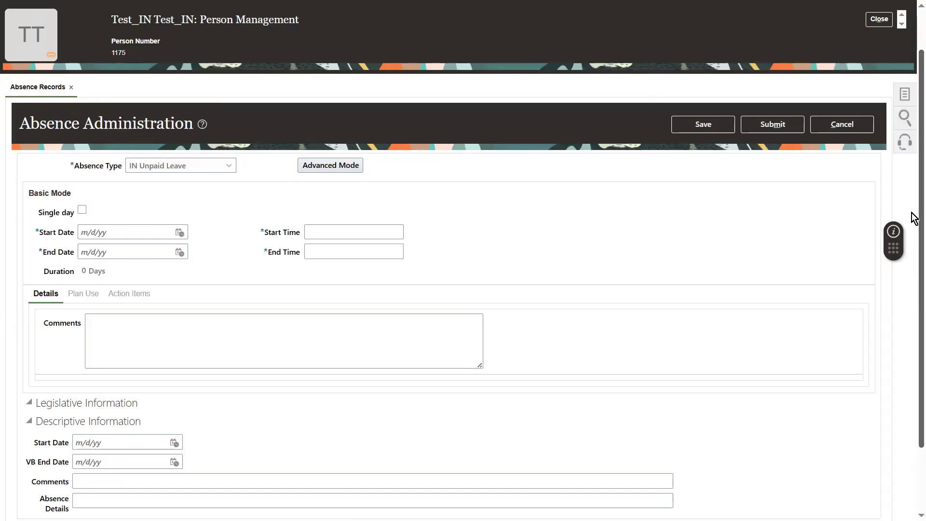
pyautogui.scroll(-2, 914, 365)
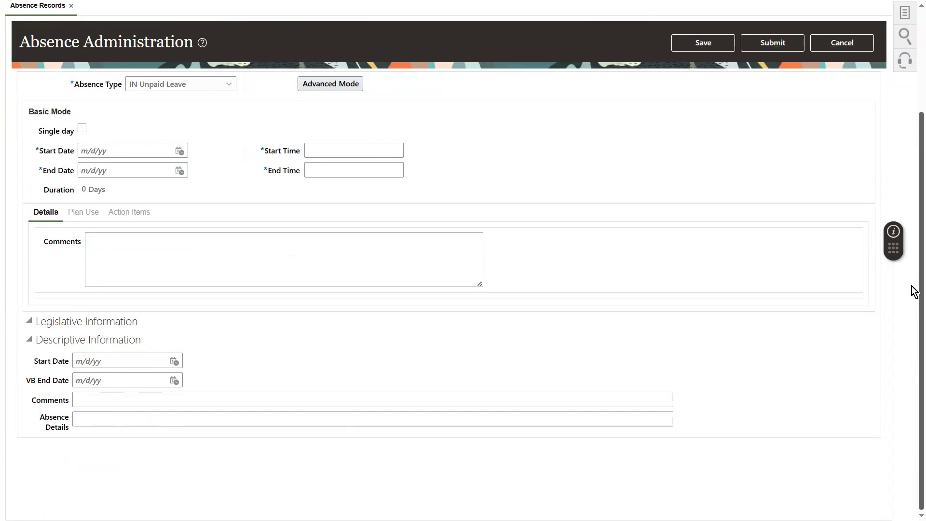
# - Go to Setup and Maintenance, discarding the unsaved absence record
pyautogui.scroll(3, 906, 116)
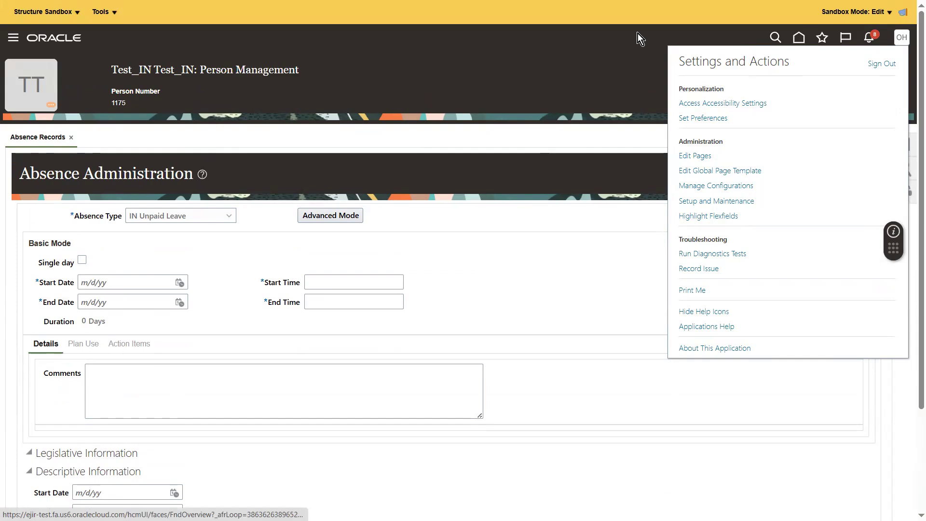
pyautogui.click(77, 12)
pyautogui.click(51, 48)
pyautogui.click(710, 200)
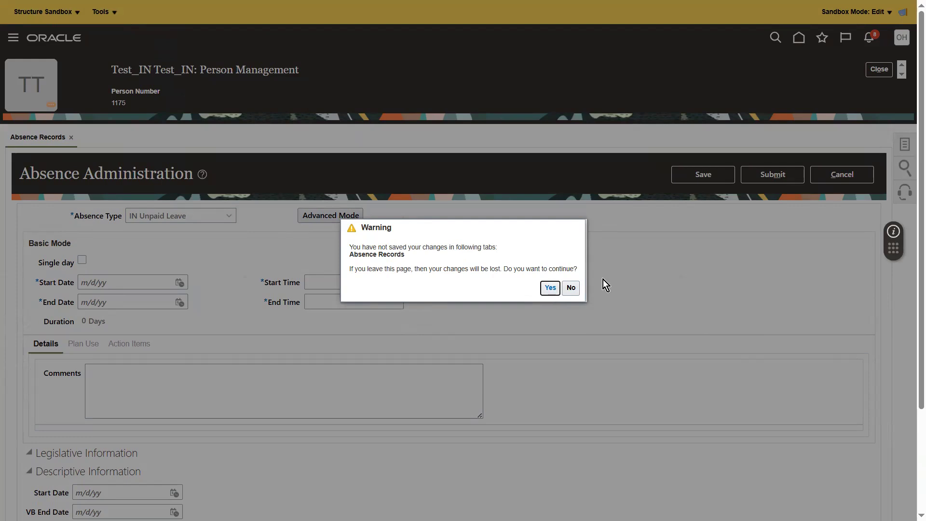
pyautogui.click(549, 287)
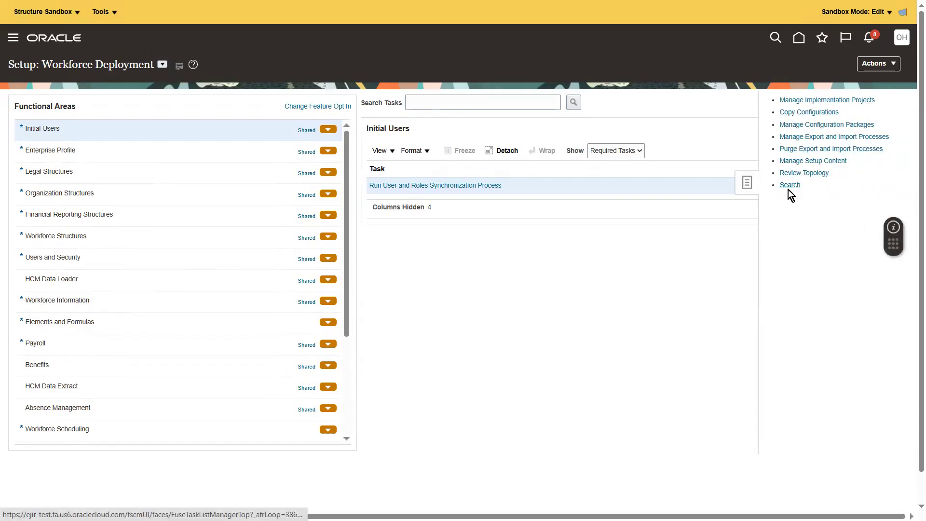
# - Search the setup tasks for "Manage Desc" and open the Manage Descriptive Flexfields task
pyautogui.click(788, 187)
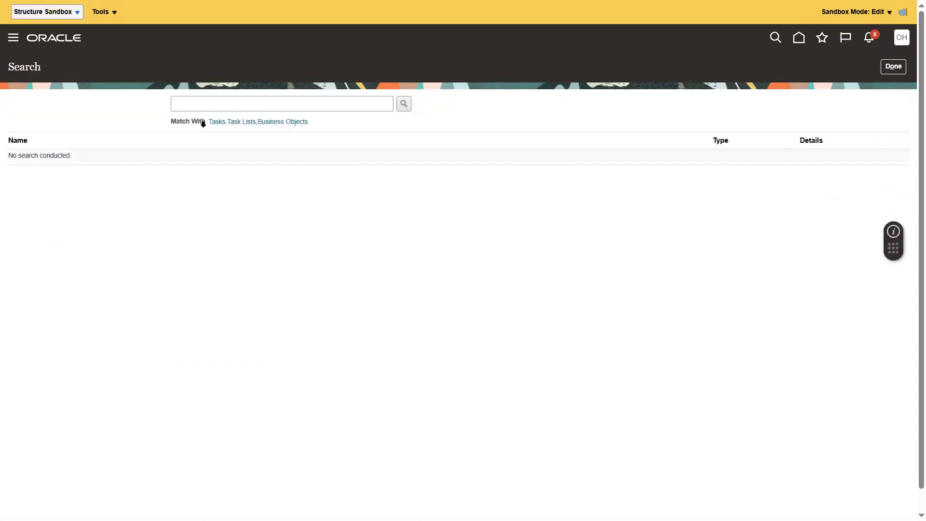
pyautogui.click(187, 104)
pyautogui.write('Manage Desc')
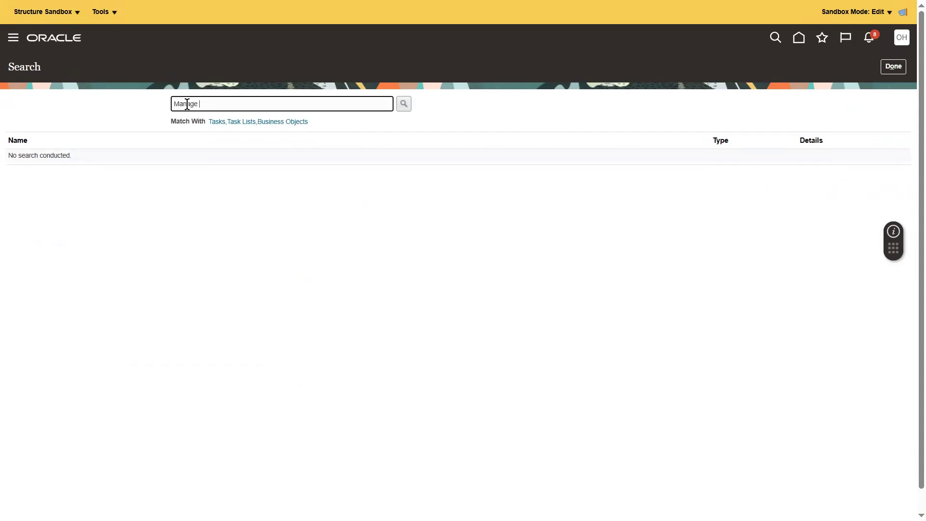
pyautogui.press('Return')
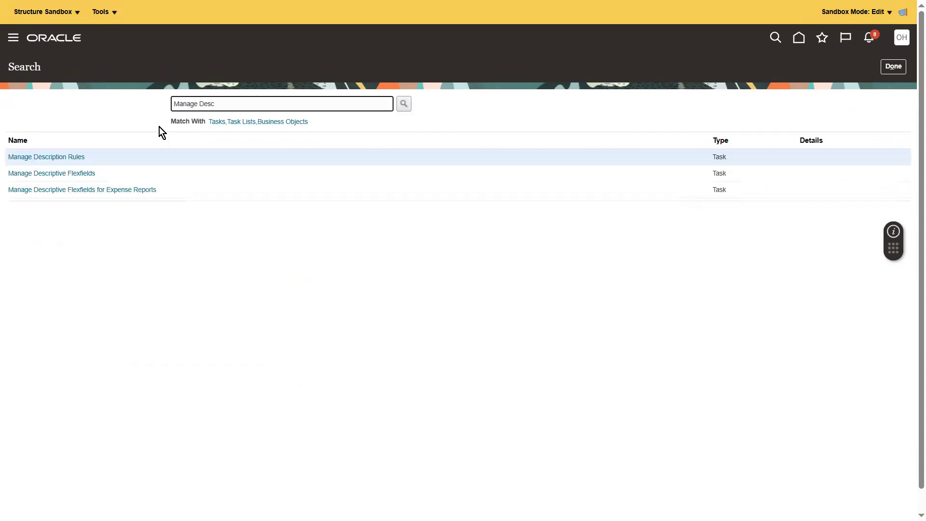
pyautogui.click(52, 174)
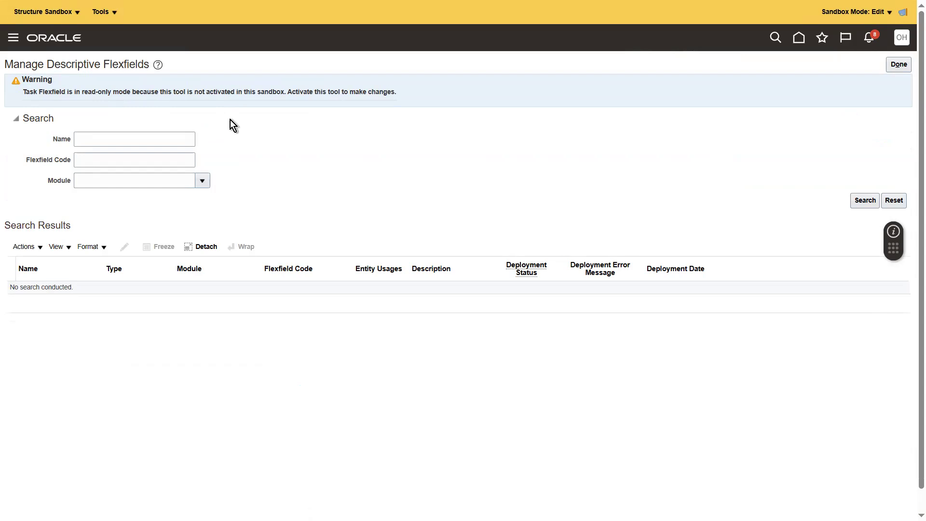
# - Leave the active Structure Sandbox and go back to Setup and Maintenance outside the sandbox
pyautogui.click(63, 10)
pyautogui.click(56, 48)
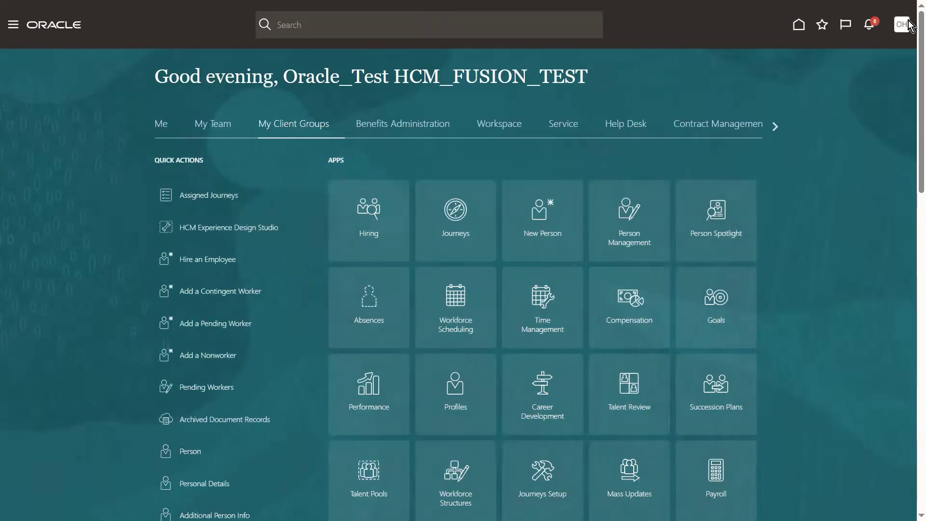
pyautogui.click(910, 24)
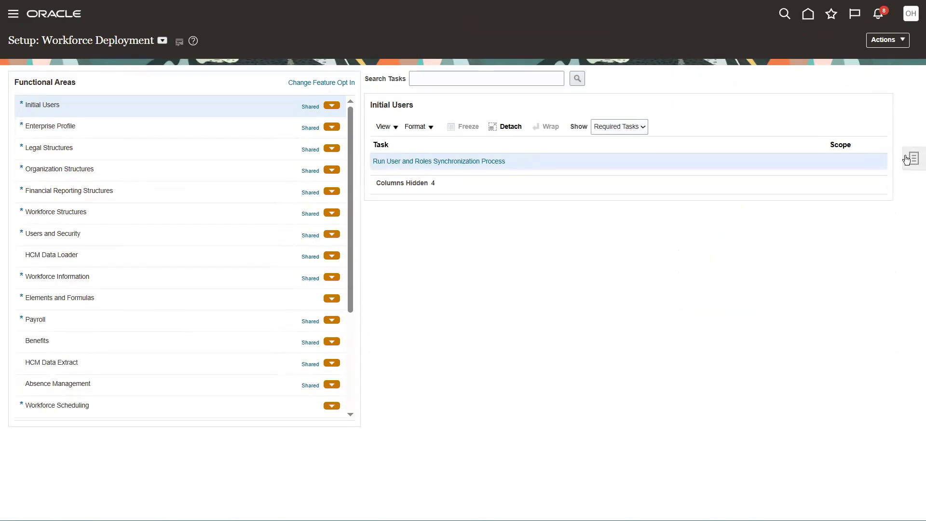
# - Find the Manage Descriptive Flexfields task by searching for "manage Desc" and open it outside the sandbox
pyautogui.click(911, 159)
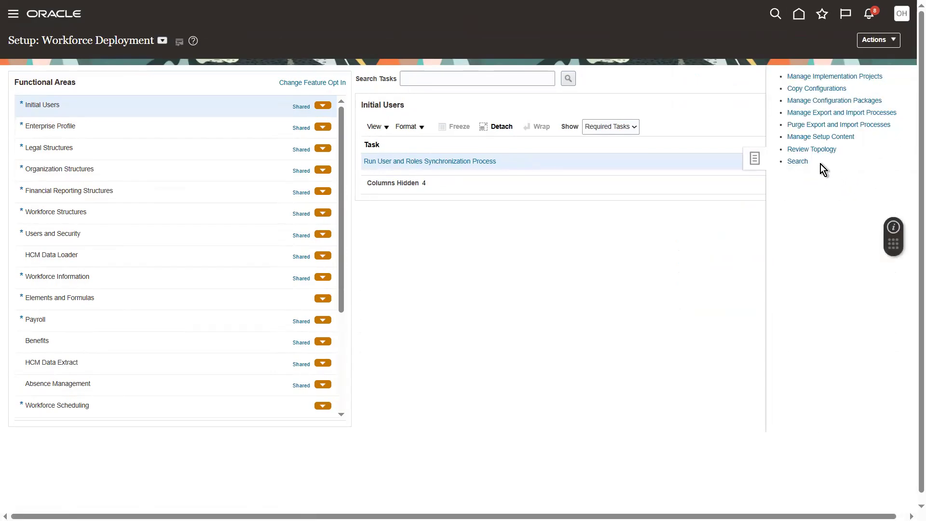
pyautogui.click(799, 161)
pyautogui.click(216, 86)
pyautogui.write('manage Desc')
pyautogui.press('Return')
pyautogui.click(59, 150)
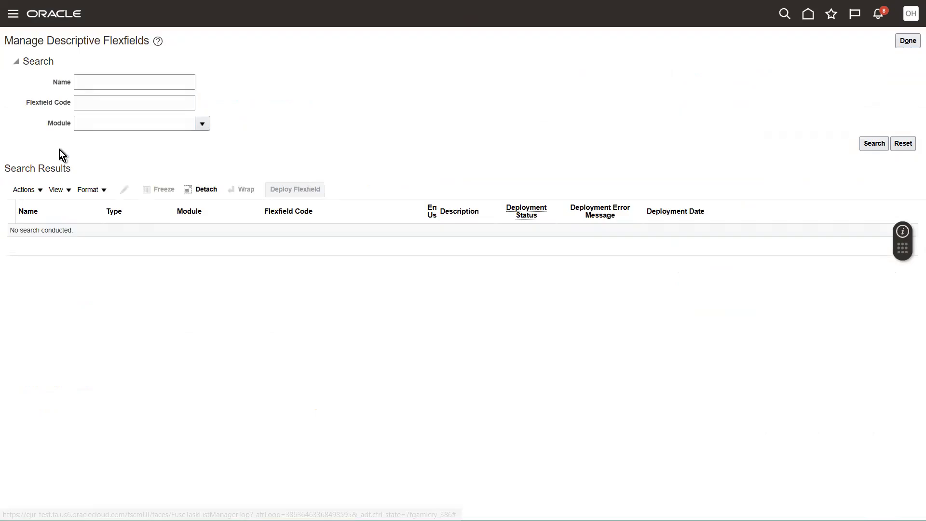
pyautogui.click(101, 99)
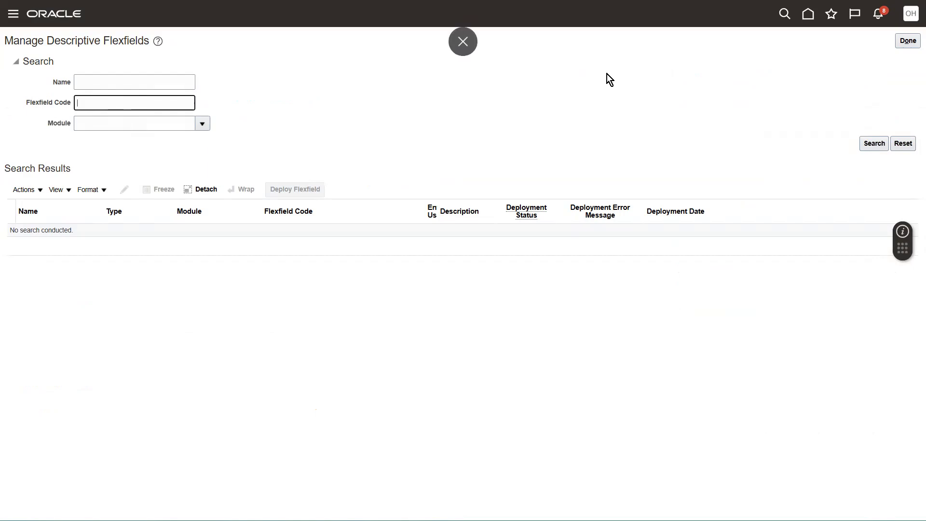
# - Go to Person Management, search for the test employee by person number, and open their absence records
pyautogui.click(808, 15)
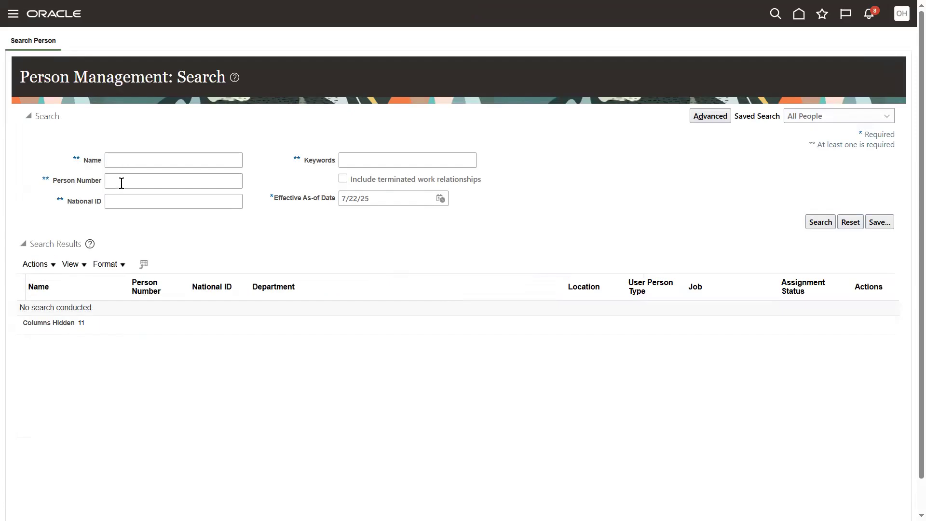
pyautogui.click(122, 184)
pyautogui.write('1175')
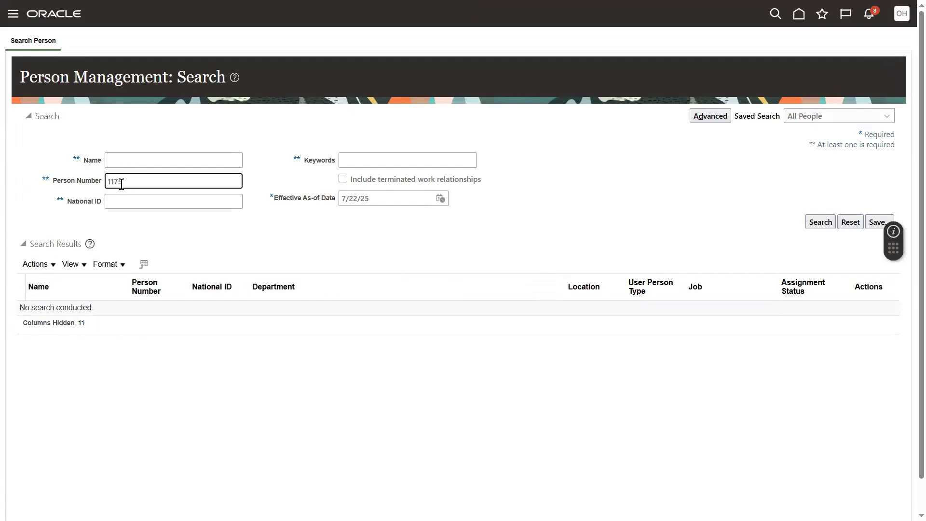
pyautogui.press('Return')
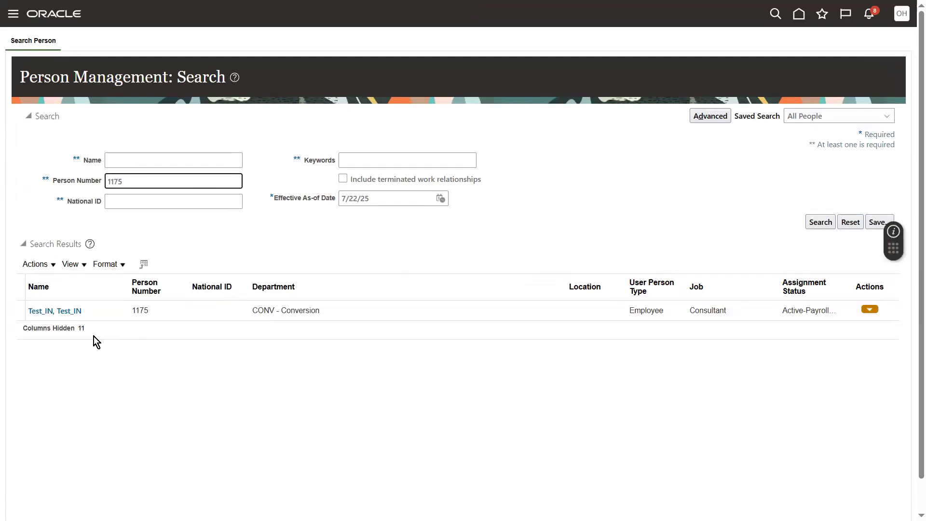
pyautogui.click(869, 310)
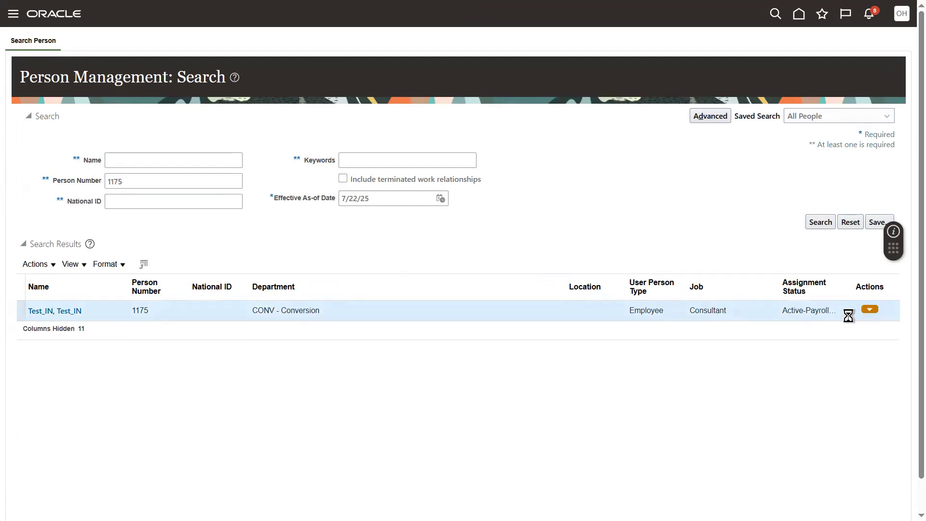
pyautogui.moveTo(810, 324)
pyautogui.click(724, 344)
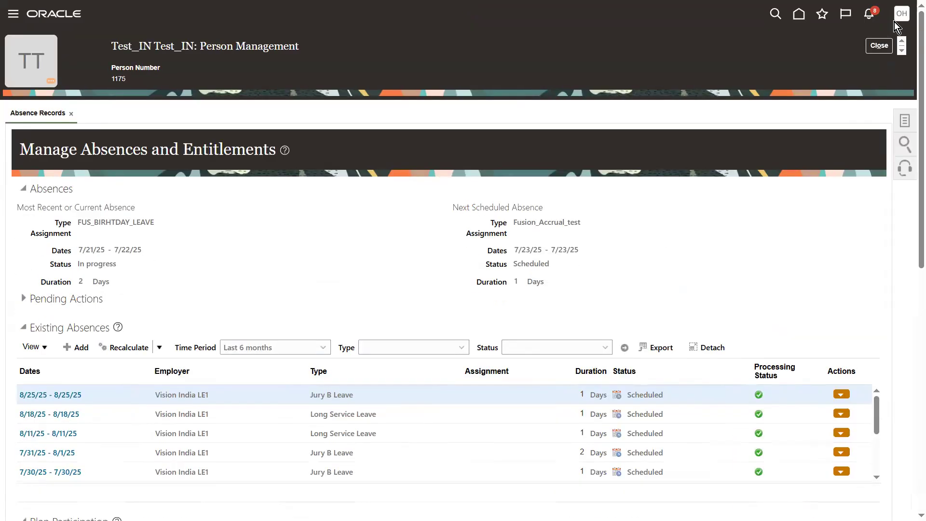
# - Add an absence record for the employee and set its absence type to IN Vacation
pyautogui.click(78, 349)
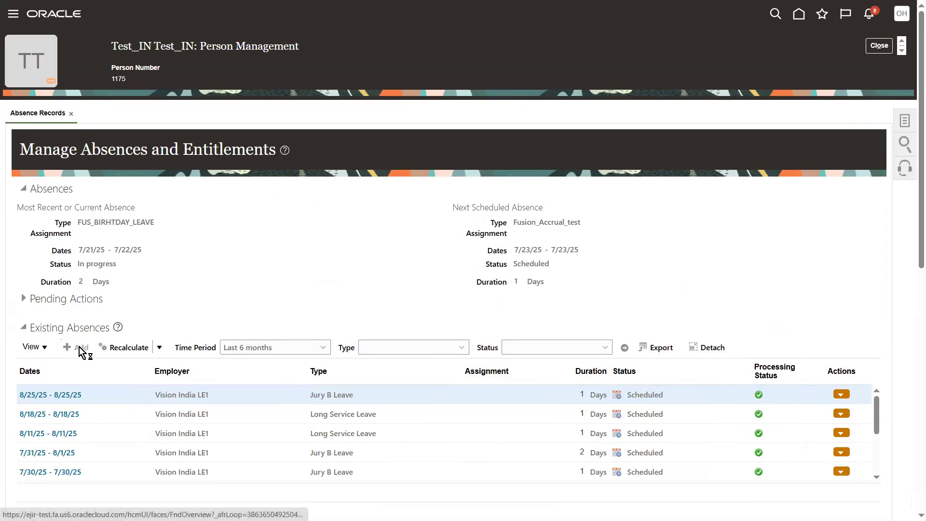
pyautogui.click(172, 193)
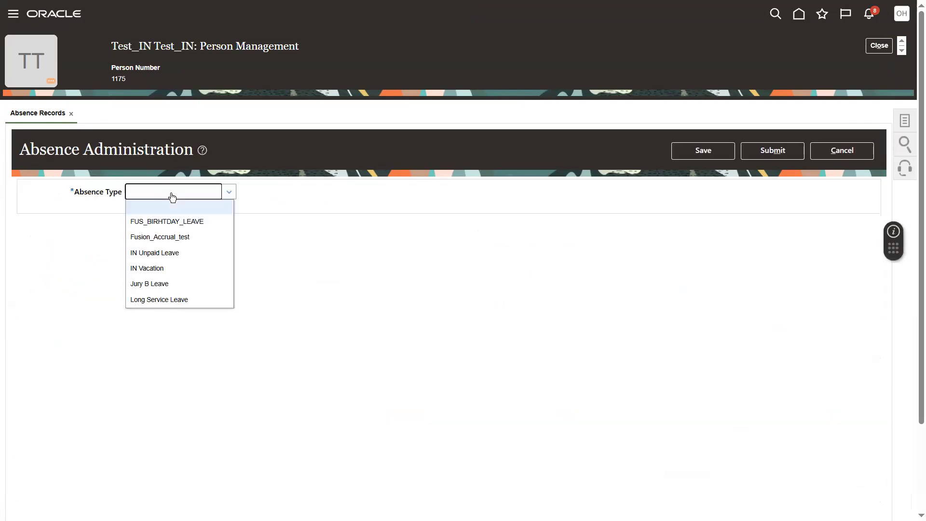
pyautogui.click(151, 268)
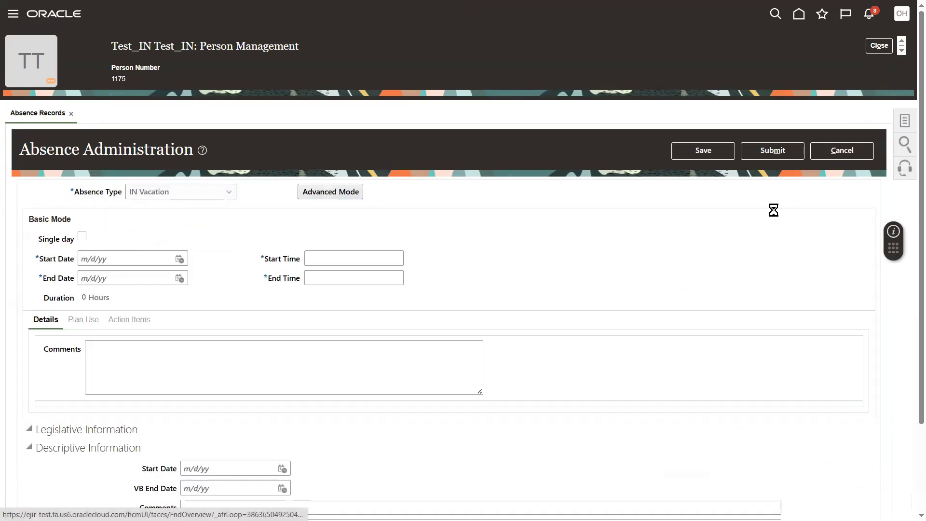
# - Highlight the flexfields on the absence page and look up the flexfield code of the Legislative Information section
pyautogui.click(901, 14)
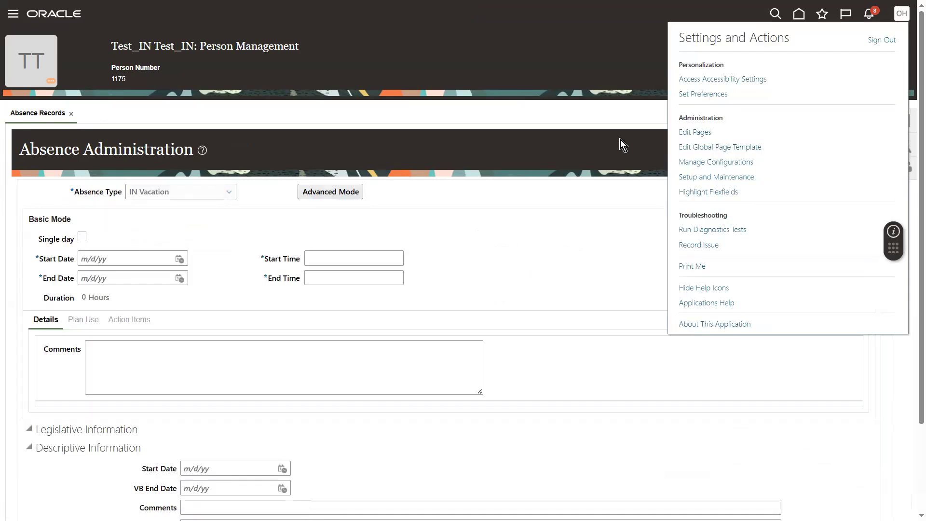
pyautogui.click(700, 193)
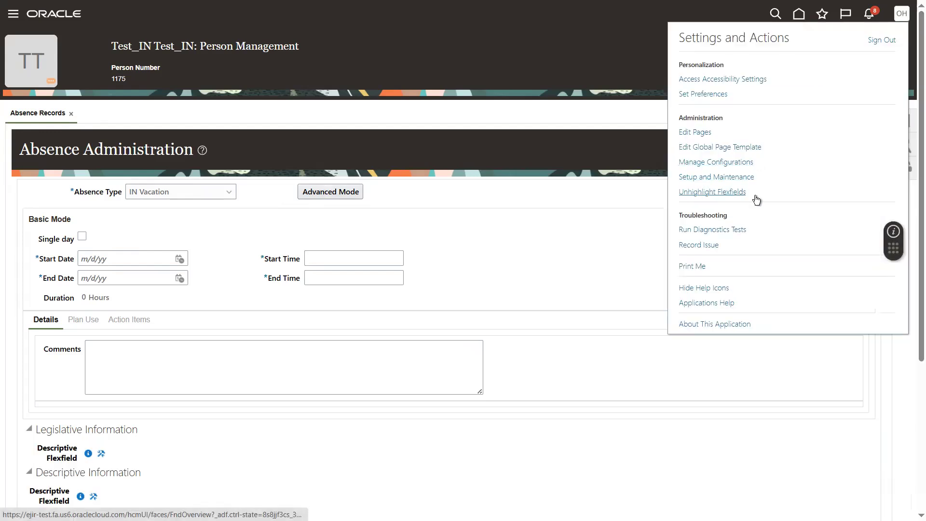
pyautogui.click(583, 279)
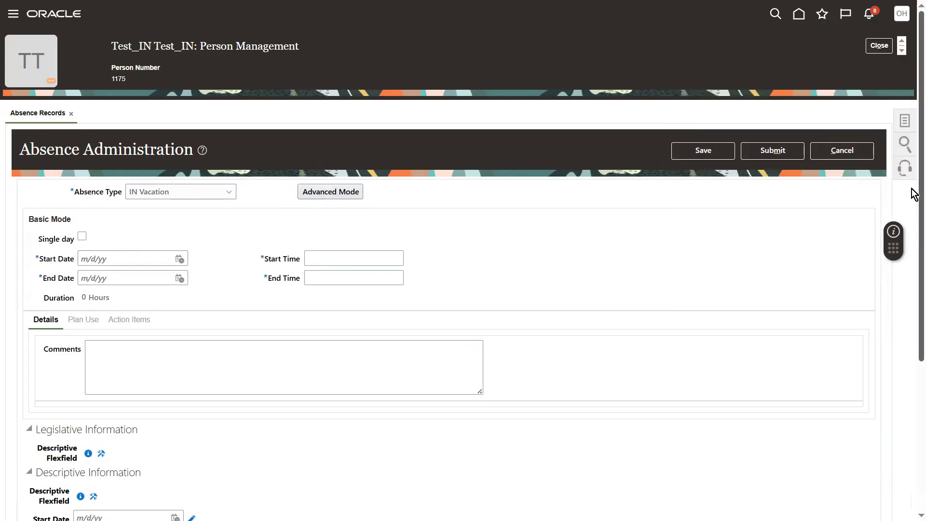
pyautogui.scroll(-1, 903, 358)
pyautogui.scroll(-4, 903, 357)
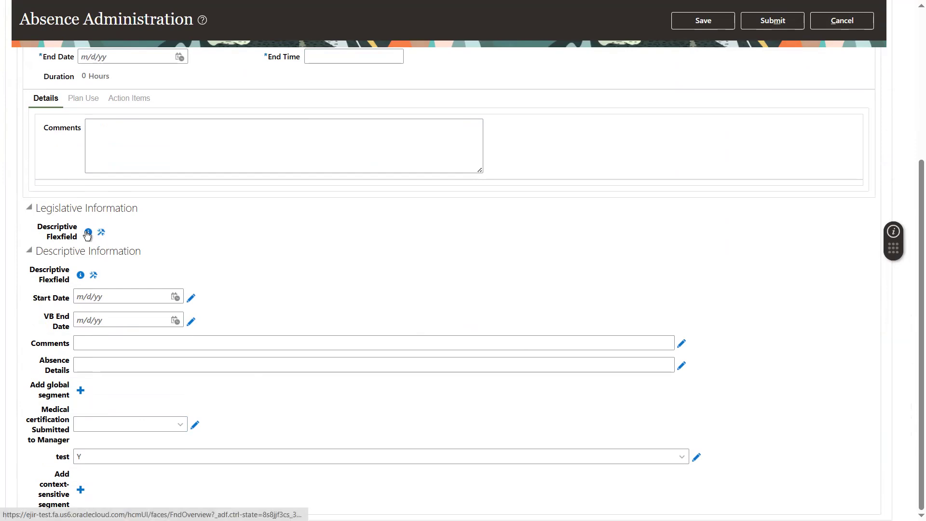
pyautogui.moveTo(87, 235)
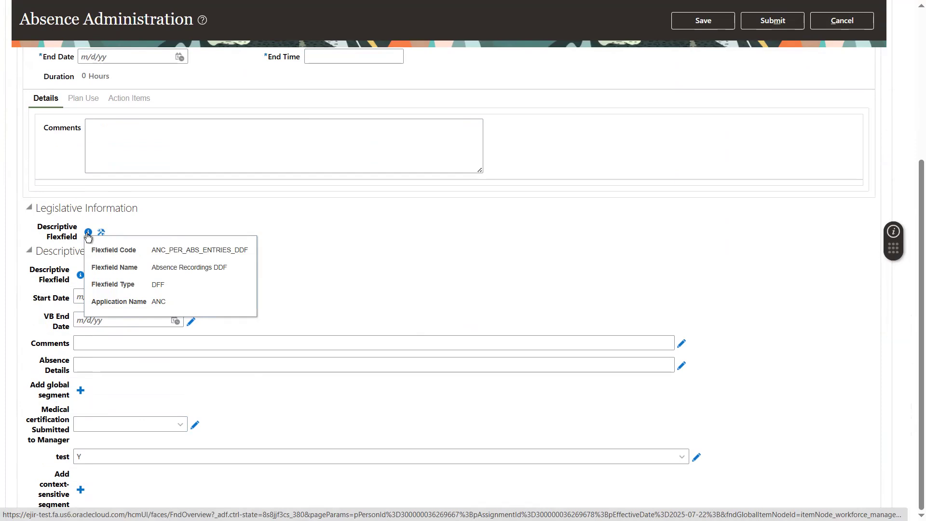
# - Return from the absence entry page to Setup and Maintenance
pyautogui.moveTo(910, 360); pyautogui.dragTo(905, 18)
pyautogui.click(901, 13)
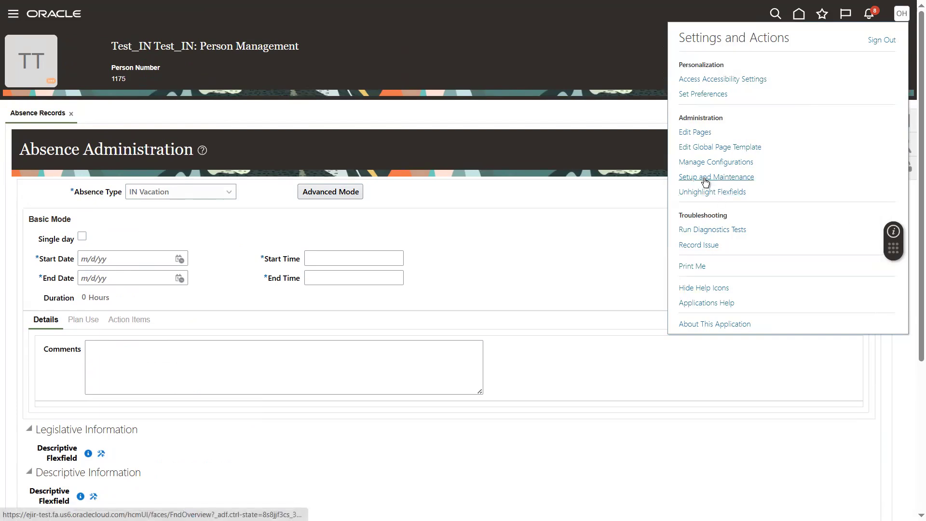
pyautogui.click(705, 178)
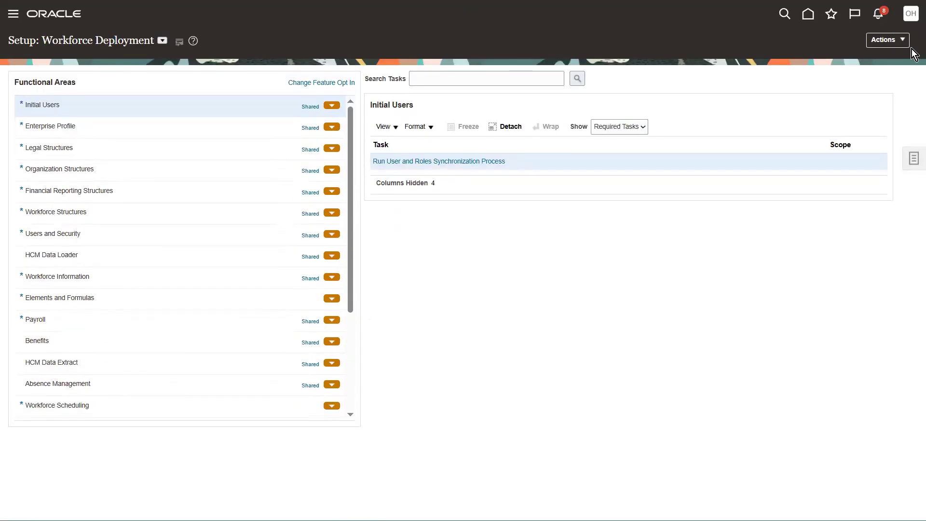
pyautogui.click(911, 13)
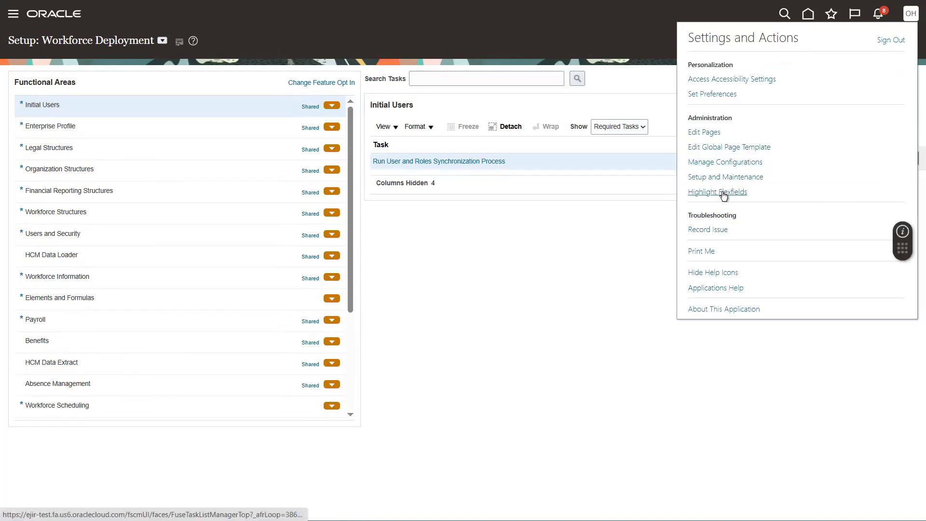
pyautogui.click(601, 245)
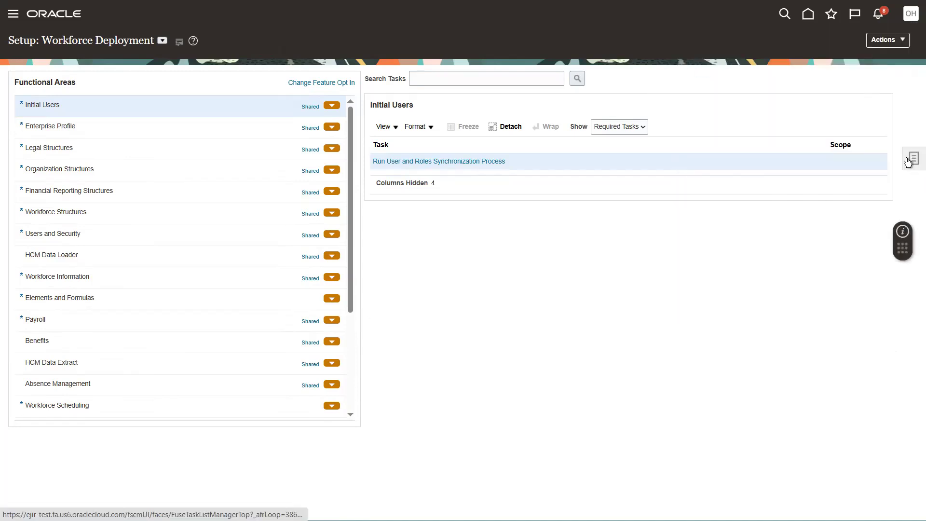
# - Search the setup tasks for "Manage Desc" and open Manage Descriptive Flexfields
pyautogui.click(910, 160)
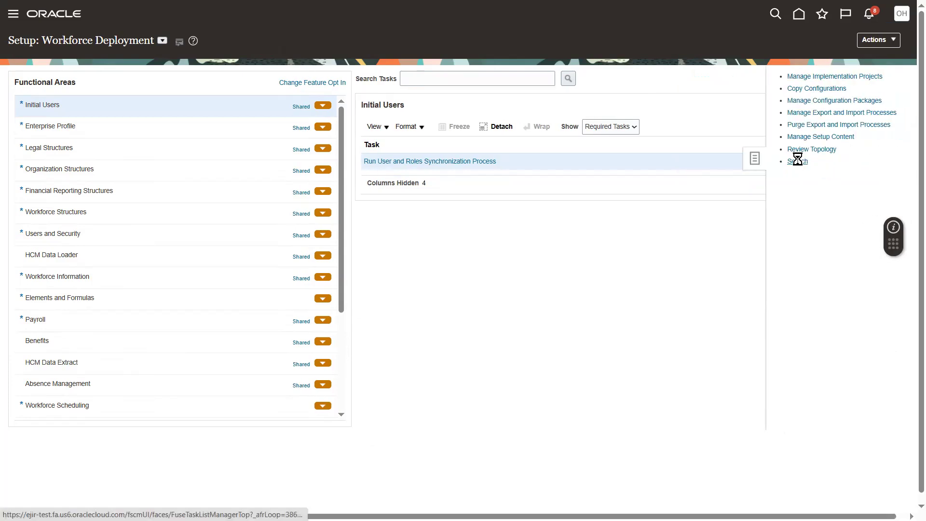
pyautogui.click(797, 162)
pyautogui.click(182, 75)
pyautogui.write('Manage Desc')
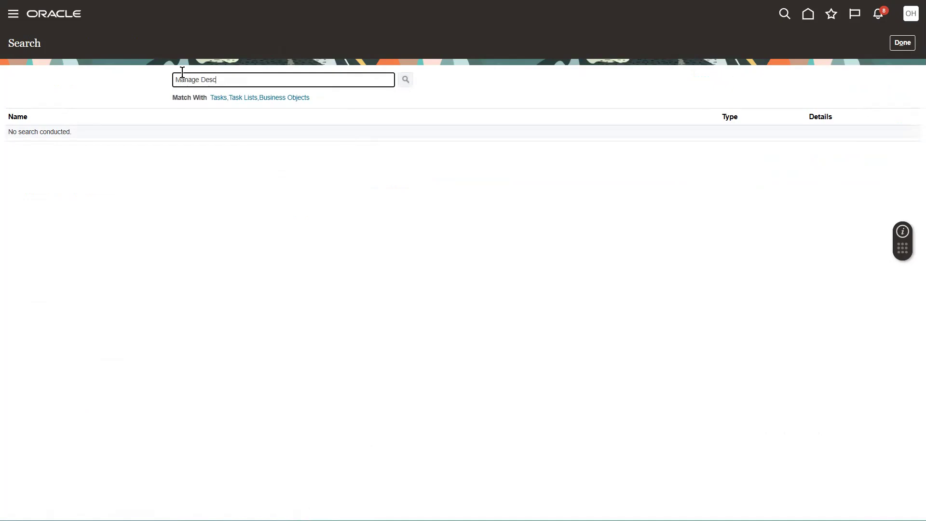
pyautogui.press('Return')
pyautogui.click(82, 149)
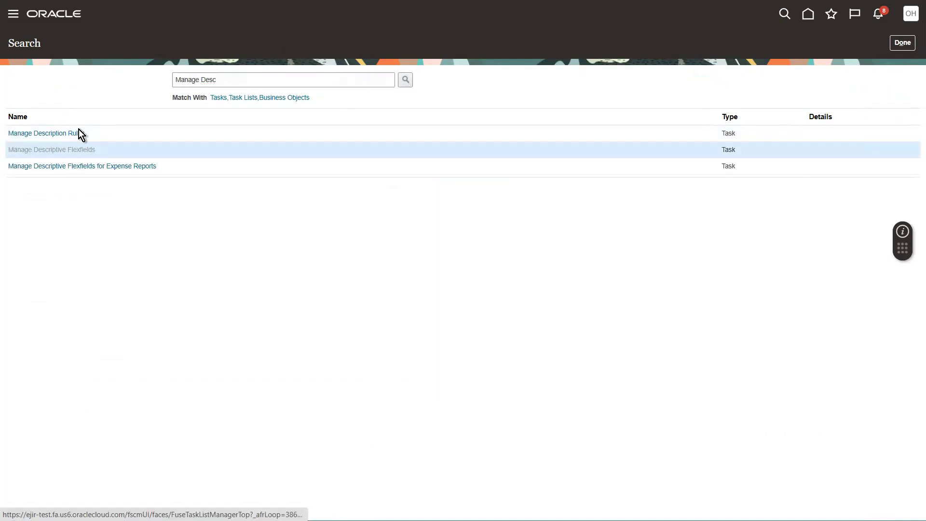
# - Search the descriptive flexfields by flexfield code ANC_PER%ENTR
pyautogui.click(96, 108)
pyautogui.write('ANC_PER%ENTR')
pyautogui.press('Return')
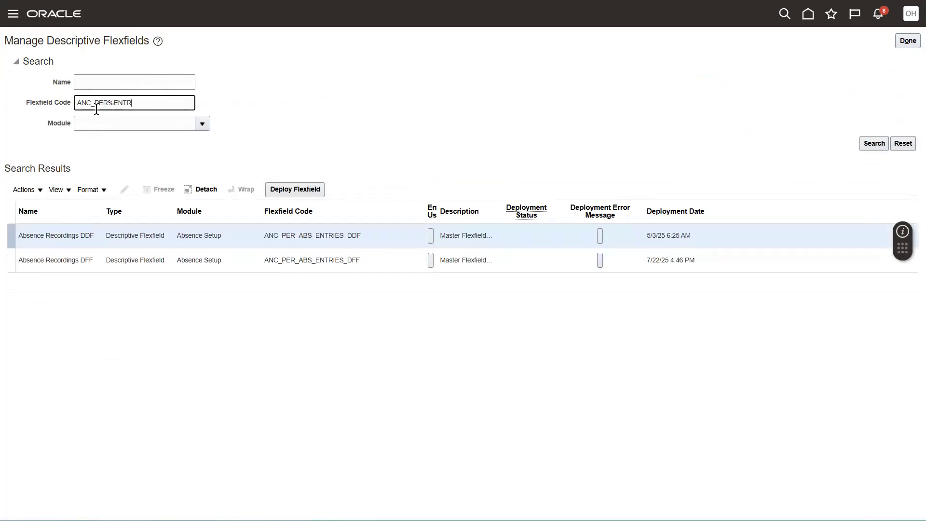
# - Open the Absence Recordings DFF flexfield for editing and select its VB End Date global segment
pyautogui.click(125, 260)
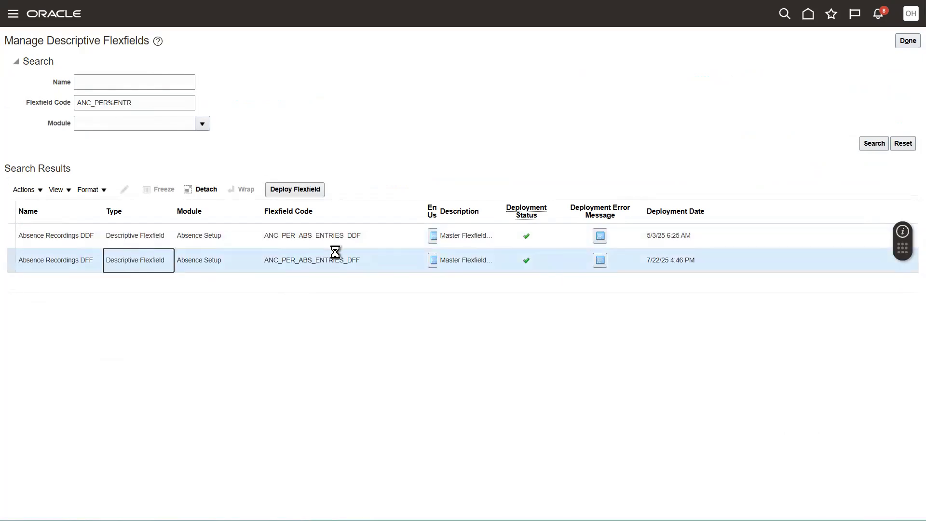
pyautogui.click(160, 237)
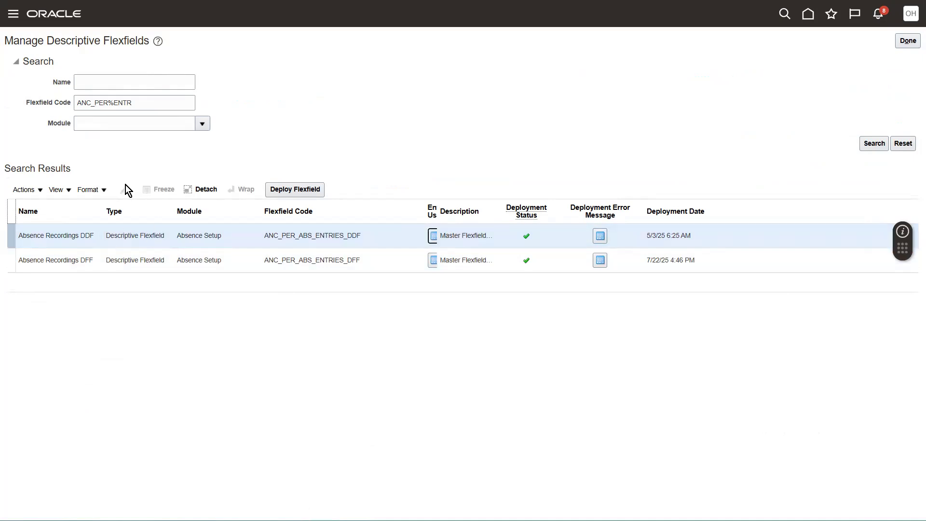
pyautogui.click(116, 262)
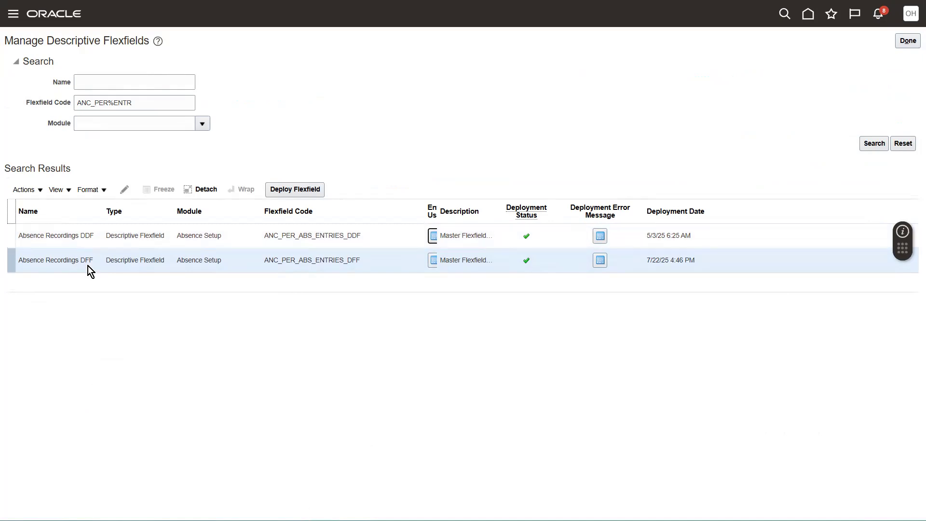
pyautogui.click(125, 191)
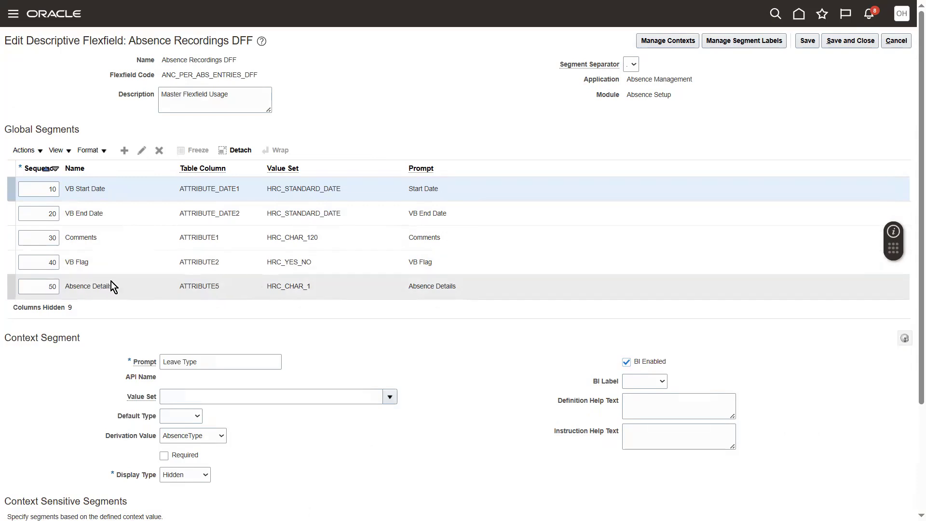
pyautogui.click(106, 214)
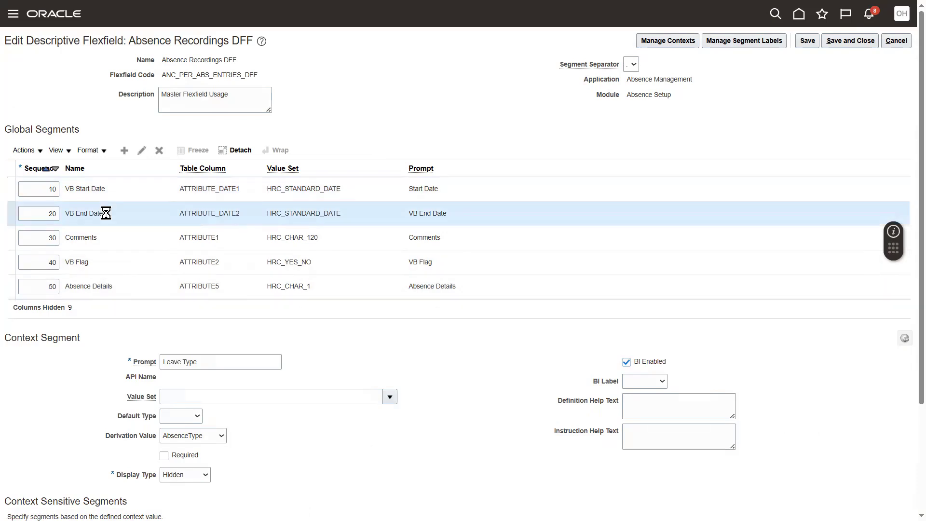
# - Review the segment settings of the VB End Date and VB Start Date global segments without changing them
pyautogui.click(141, 151)
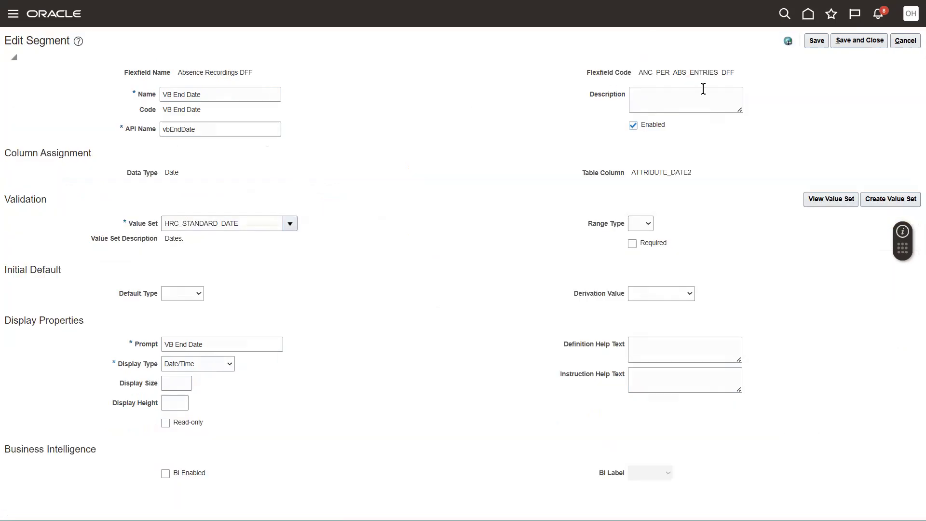
pyautogui.click(903, 43)
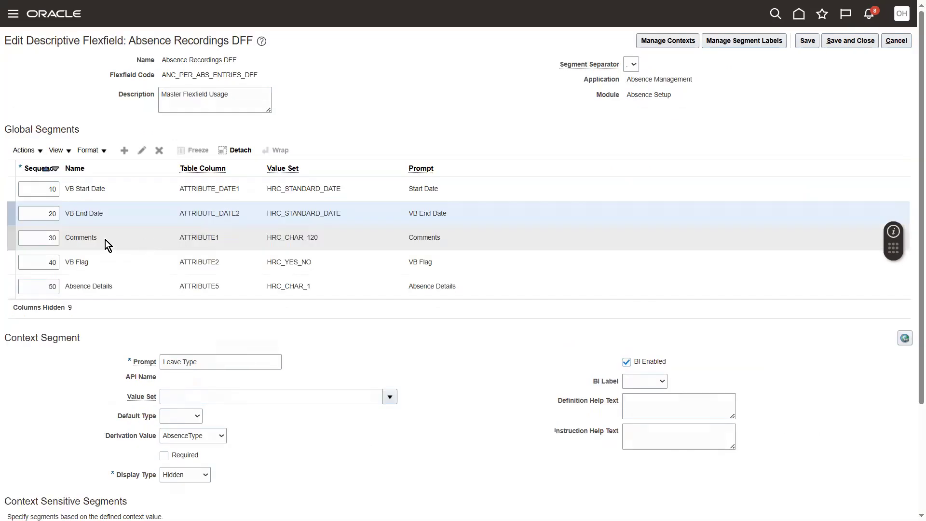
pyautogui.click(100, 188)
pyautogui.click(140, 151)
pyautogui.click(907, 42)
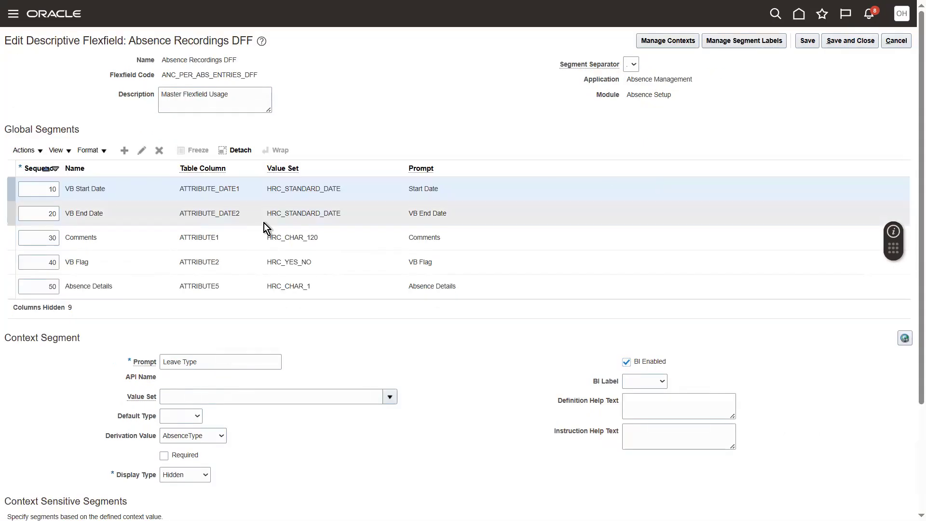
# - Enable the VB Flag global segment and save it
pyautogui.click(95, 263)
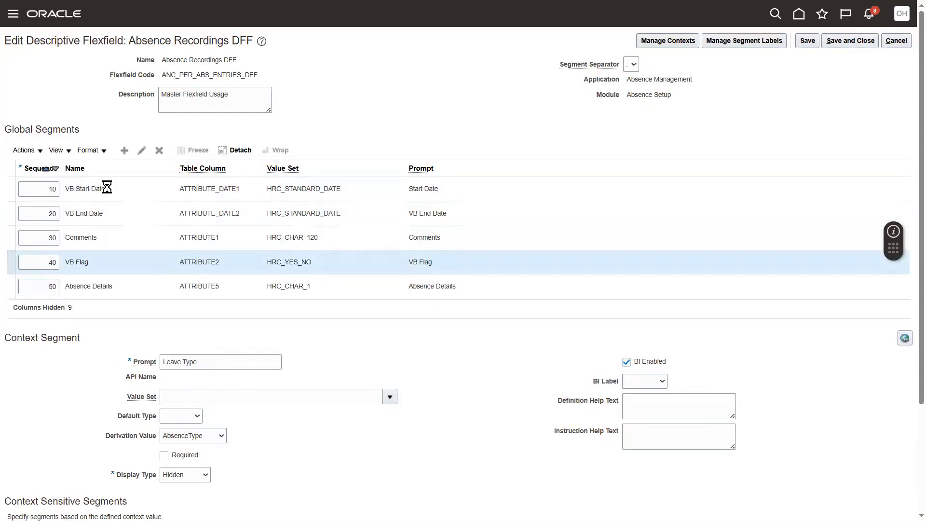
pyautogui.click(142, 153)
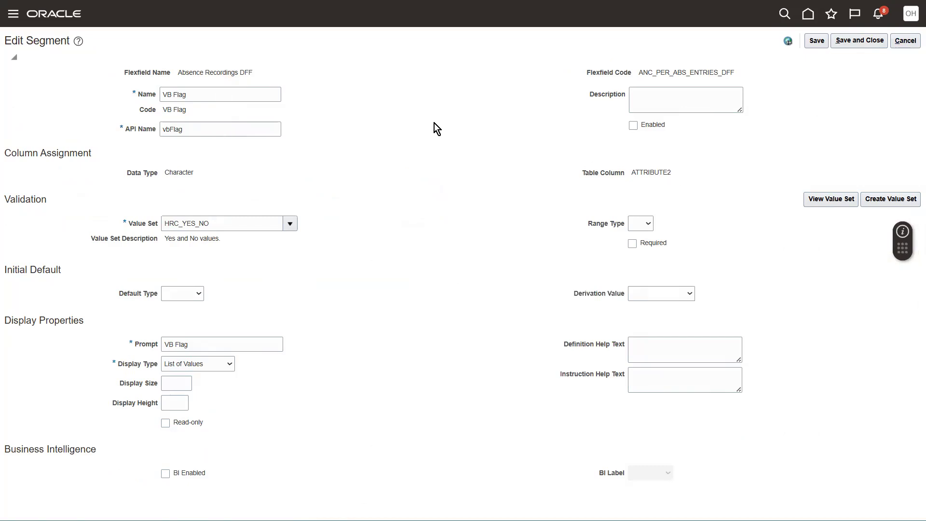
pyautogui.click(633, 125)
pyautogui.click(863, 42)
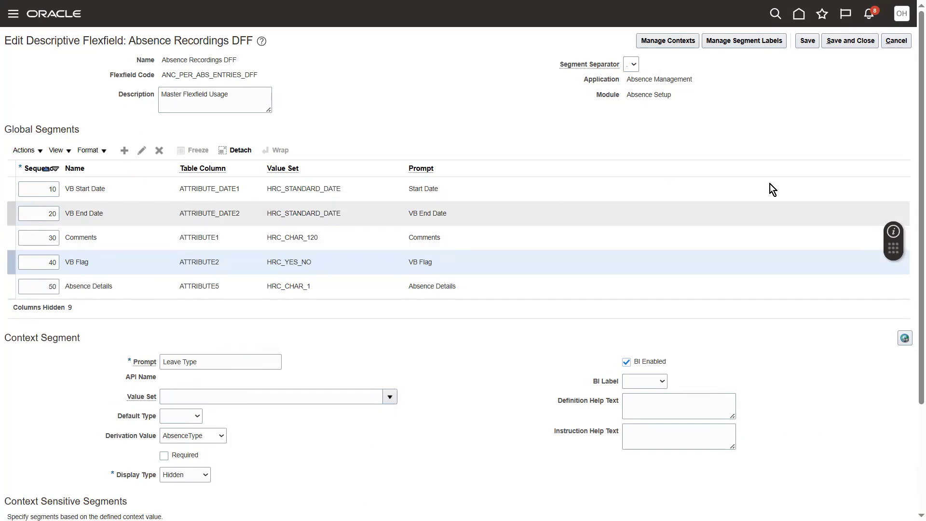
# - Examine the Leave Type context segment settings and the context sensitive segments of IN Unpaid Leave
pyautogui.scroll(-1, 912, 322)
pyautogui.scroll(-3, 914, 327)
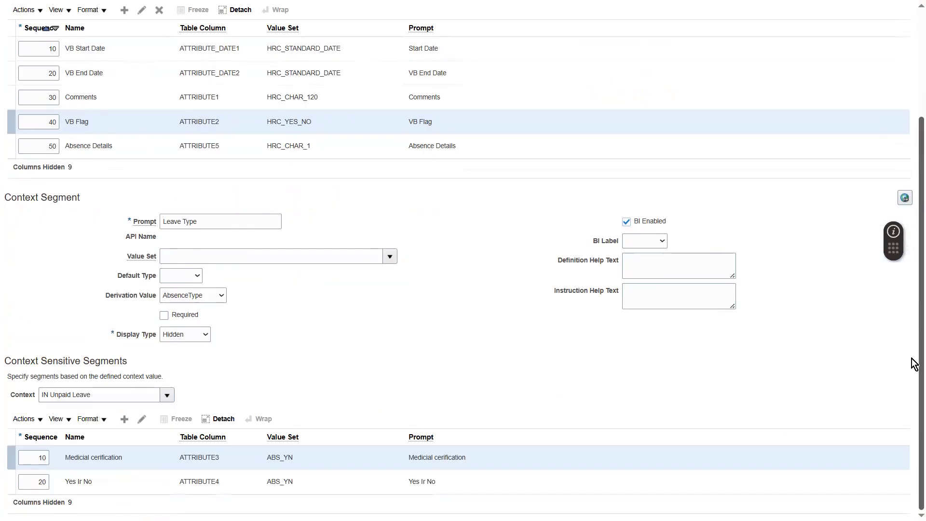
pyautogui.scroll(3, 914, 341)
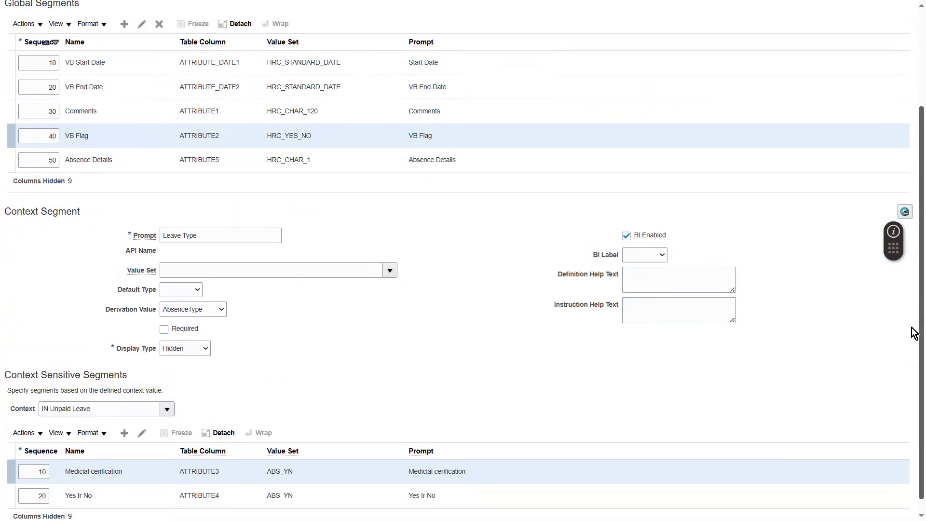
pyautogui.scroll(-2, 914, 298)
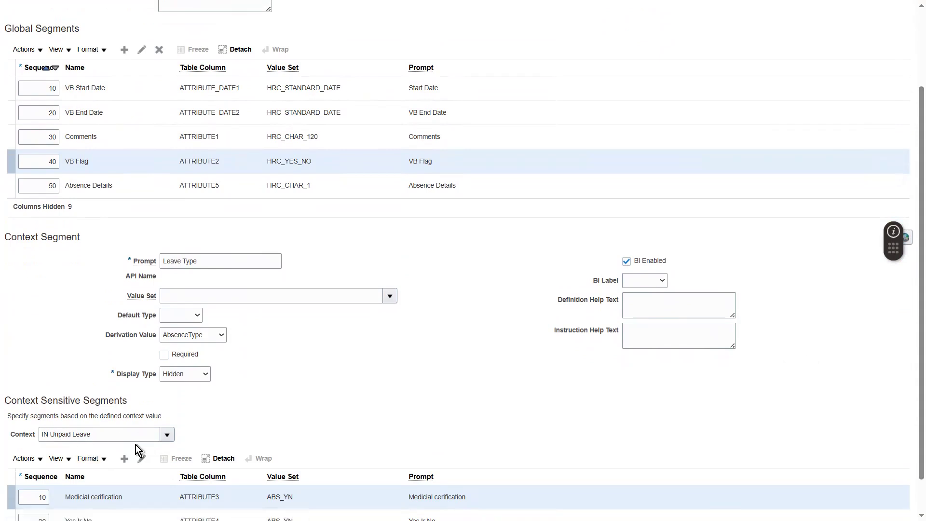
pyautogui.scroll(-1, 915, 499)
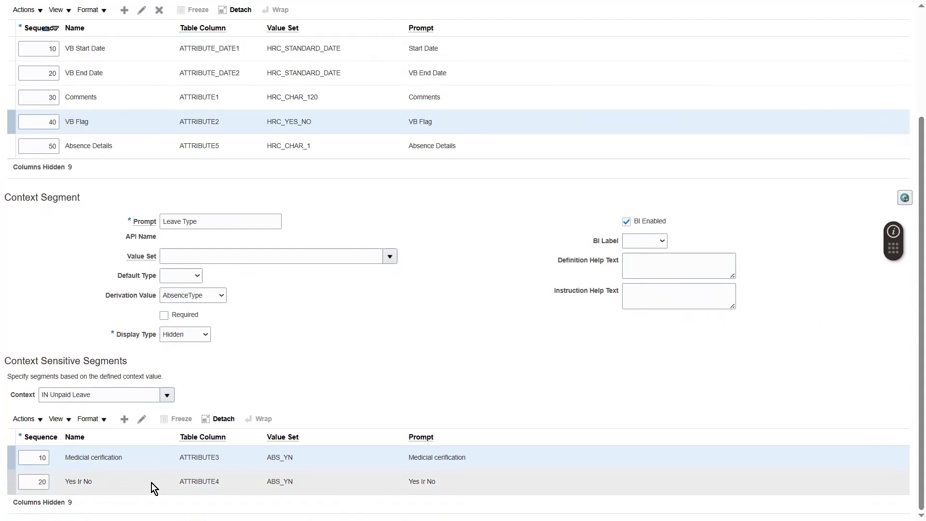
pyautogui.scroll(1, 905, 208)
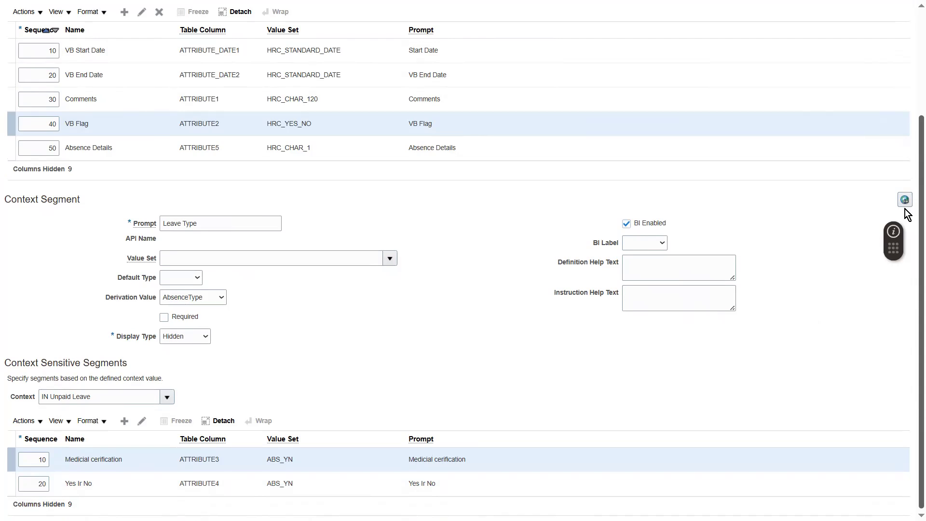
pyautogui.scroll(3, 907, 214)
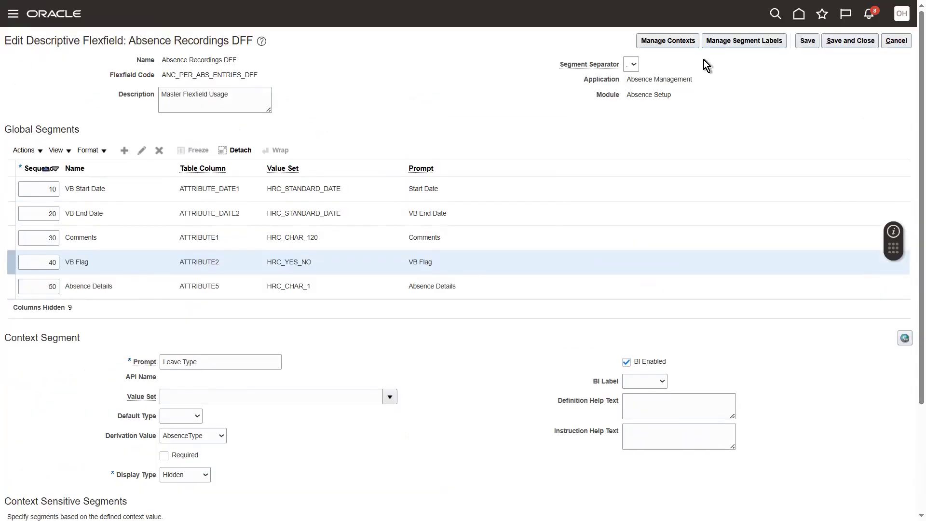
# - List all contexts of the Absence Recordings DFF flexfield and review the IN Unpaid Leave context
pyautogui.click(670, 40)
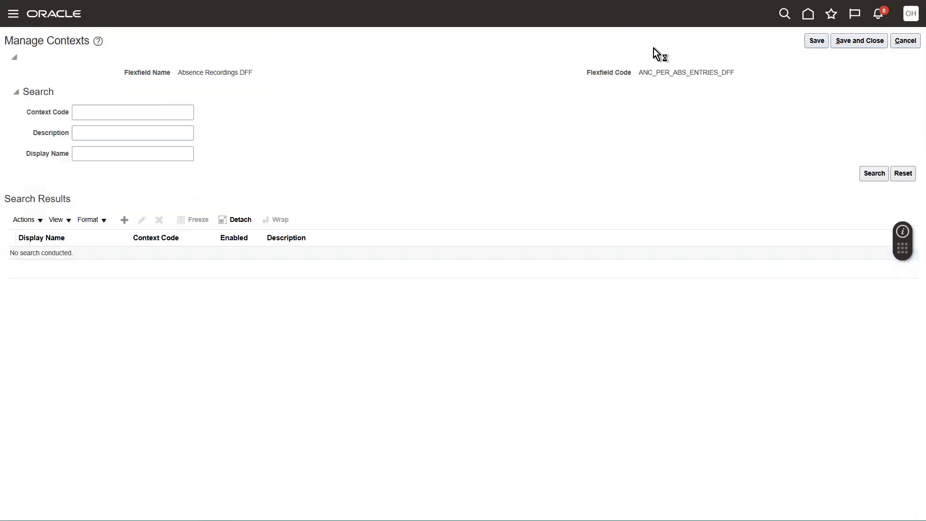
pyautogui.click(875, 175)
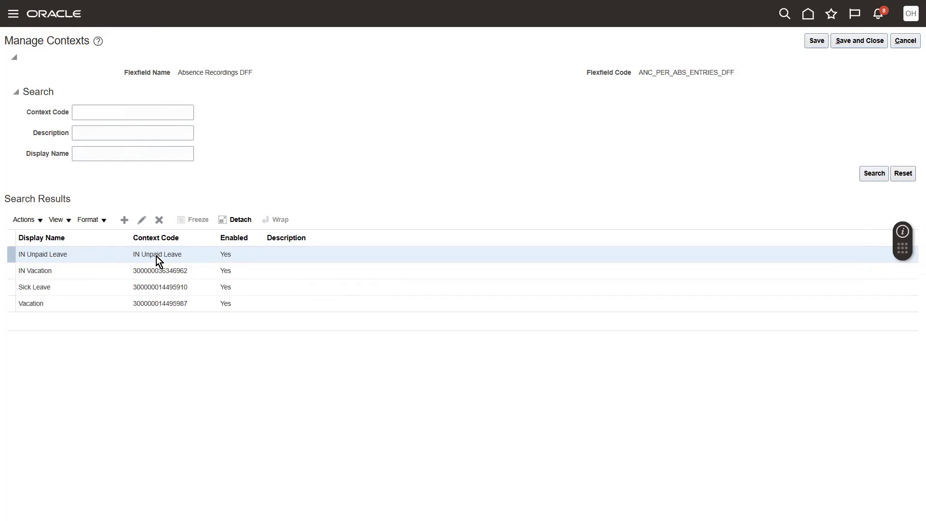
pyautogui.click(143, 221)
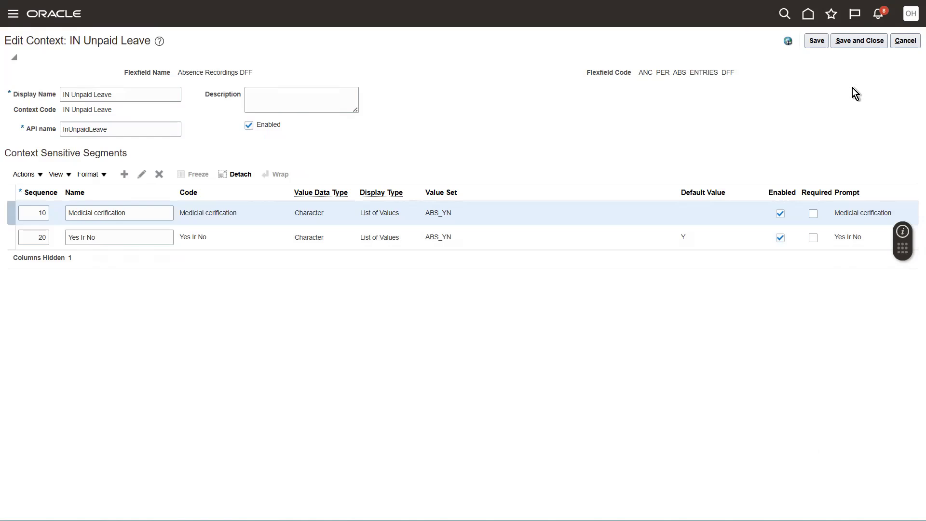
pyautogui.click(907, 43)
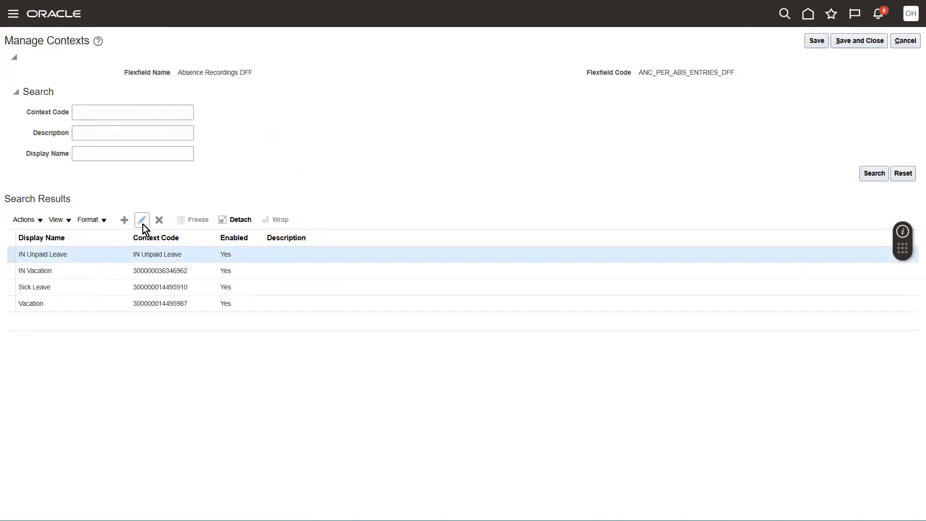
pyautogui.click(142, 221)
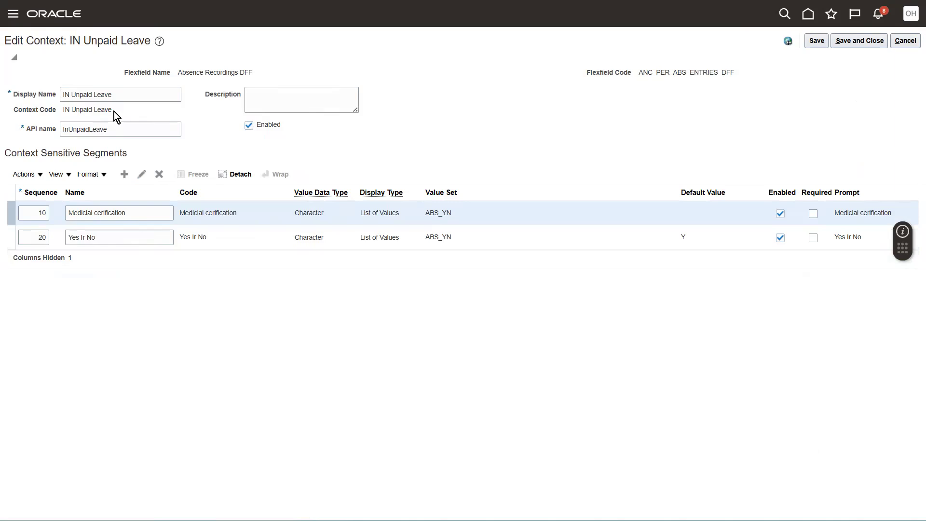
pyautogui.click(904, 42)
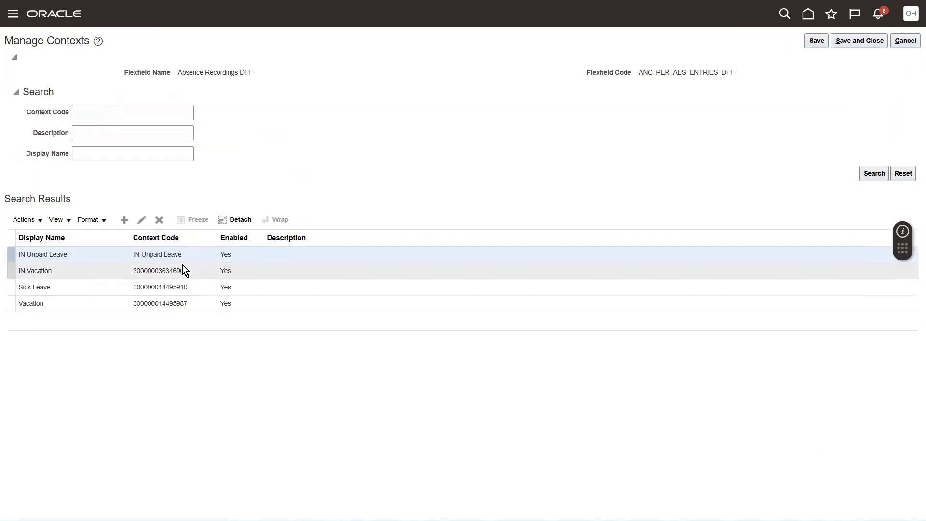
# - Try to delete the IN Unpaid Leave context
pyautogui.click(156, 223)
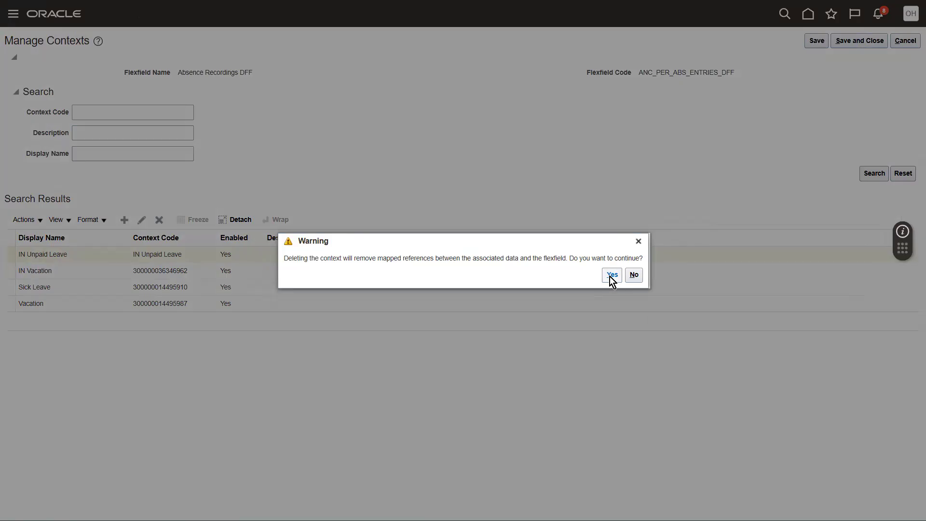
pyautogui.click(611, 278)
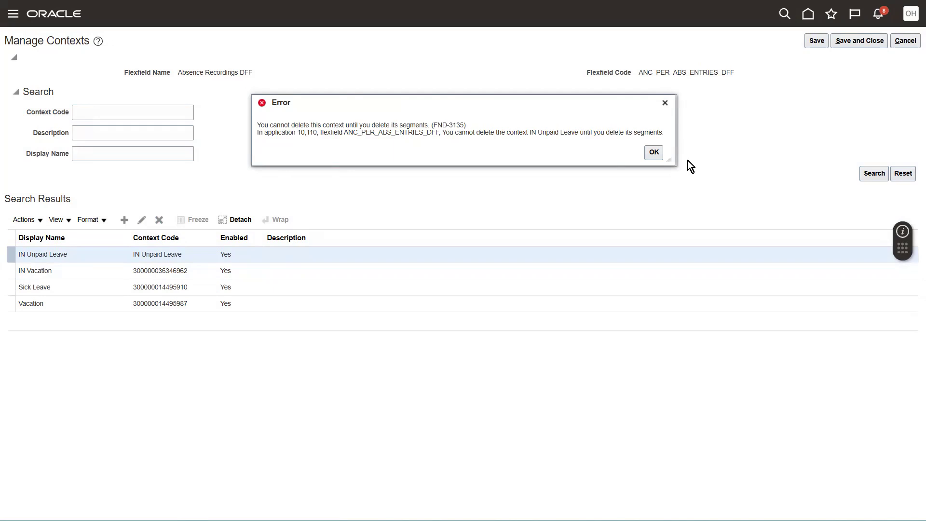
pyautogui.click(666, 103)
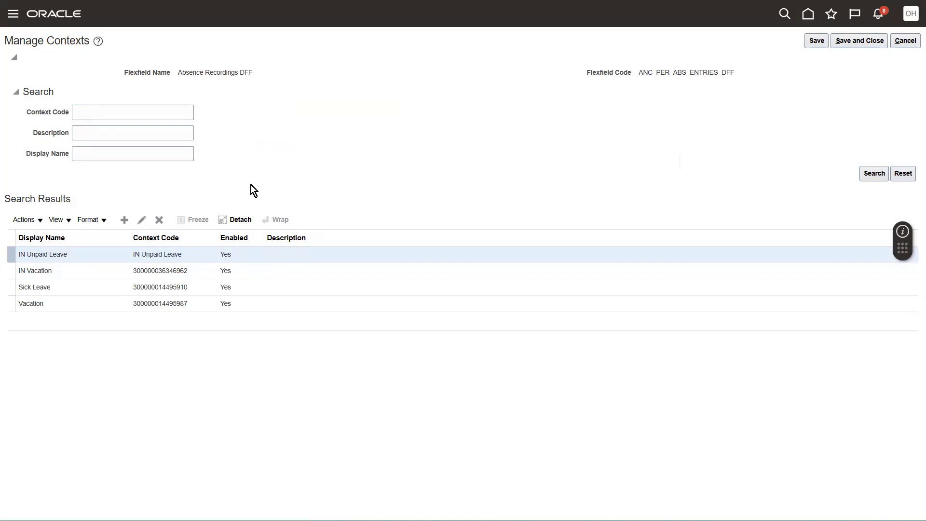
pyautogui.click(120, 220)
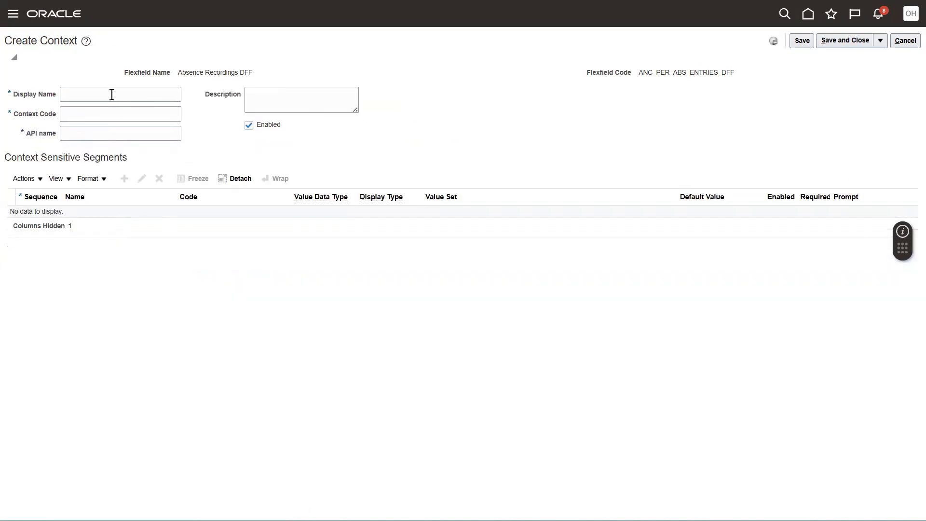
pyautogui.click(110, 95)
pyautogui.write('FUS')
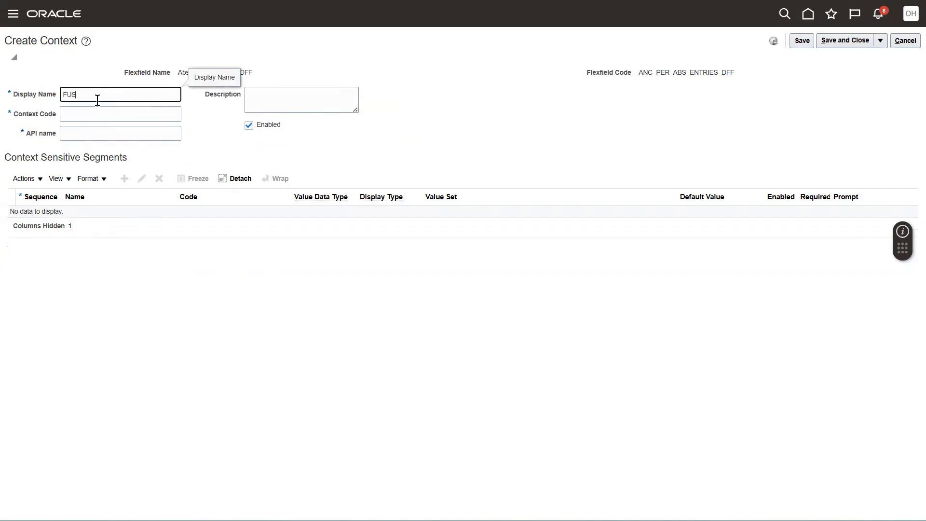
pyautogui.write('_BIRTHDAY_LEAVE')
pyautogui.click(80, 114)
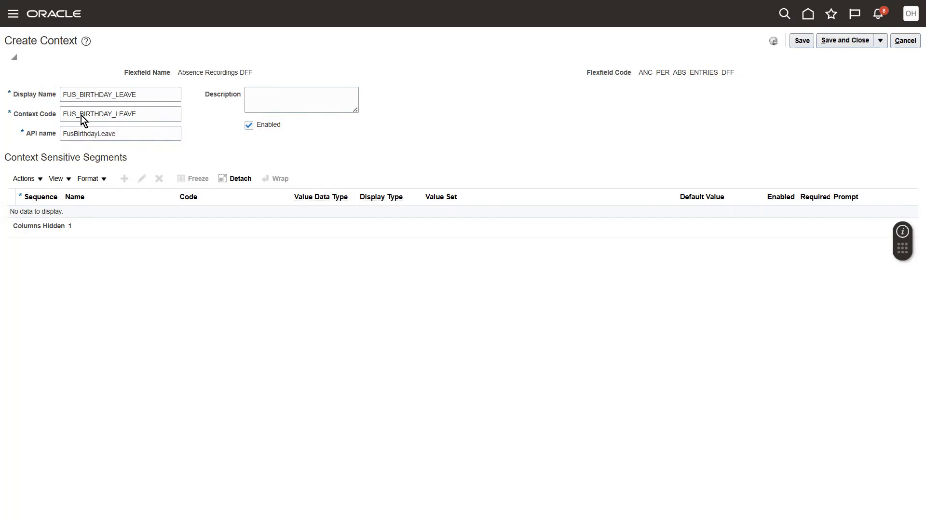
pyautogui.click(121, 115)
pyautogui.doubleClick(121, 116)
pyautogui.hotkey('ctrl', 'v')
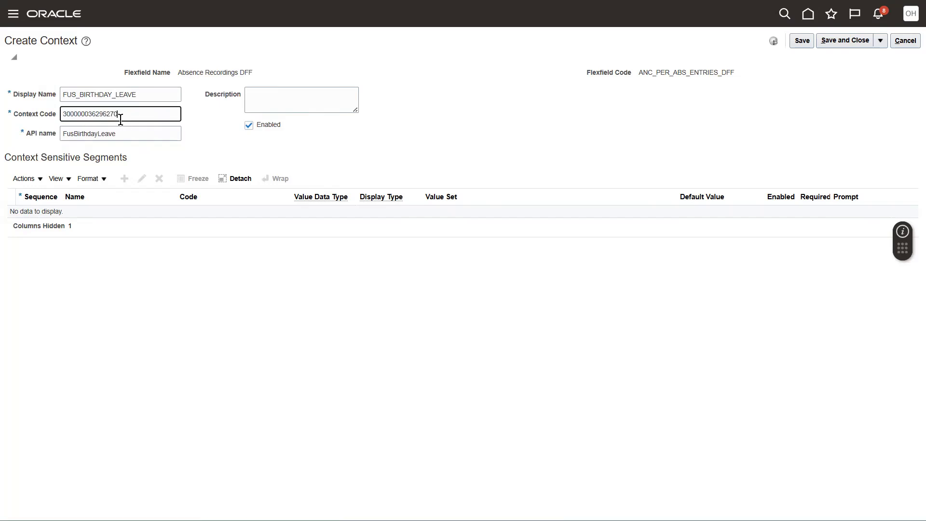
pyautogui.click(312, 163)
pyautogui.click(849, 42)
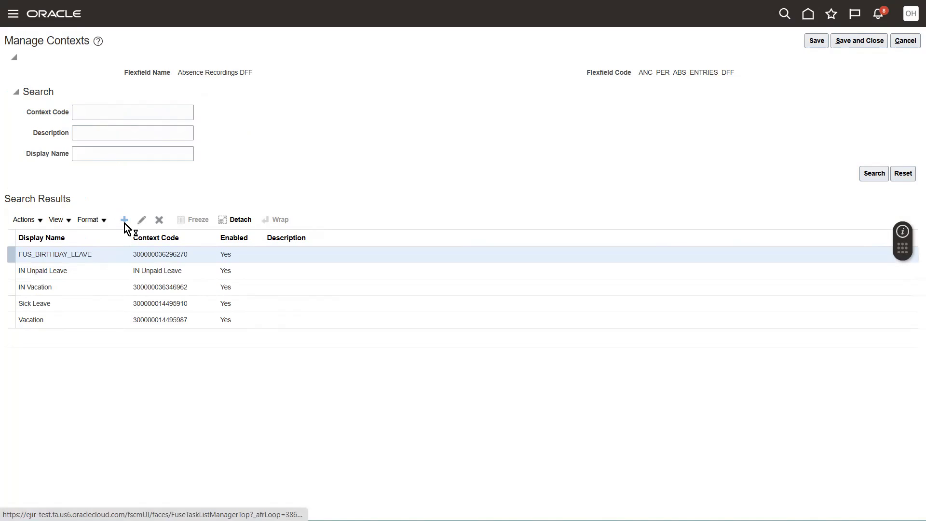
# - Try to create another context with the display name IN Unpaid Leave, and cancel it
pyautogui.click(123, 97)
pyautogui.write('U')
pyautogui.press('BackSpace')
pyautogui.write('In U')
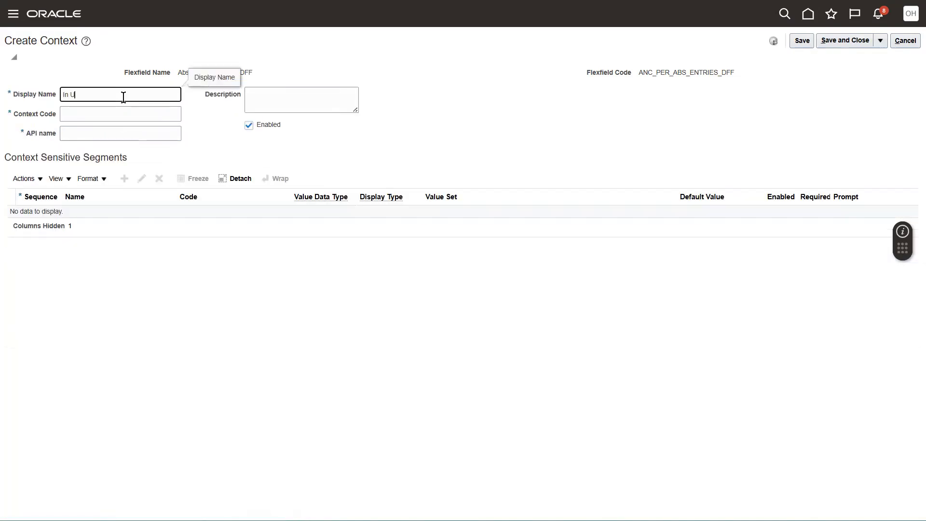
pyautogui.write('IN Unpaid Leave')
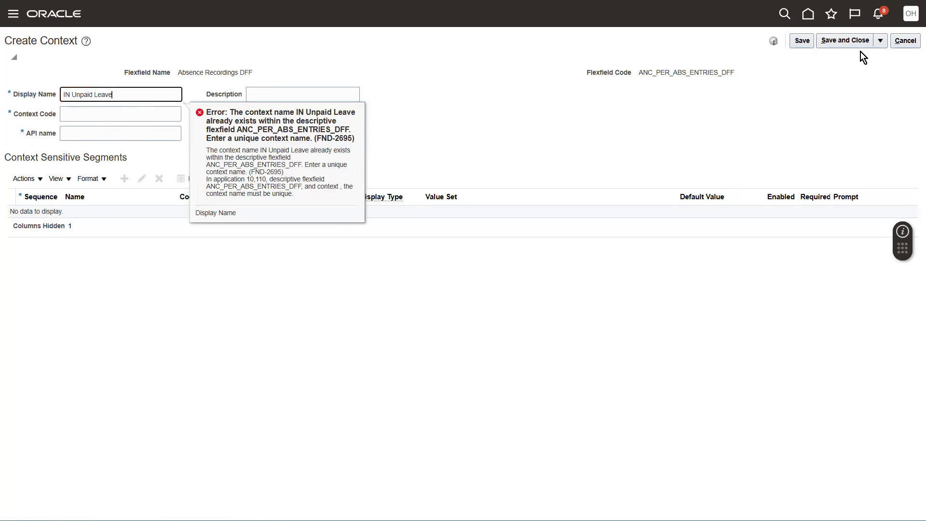
pyautogui.click(903, 43)
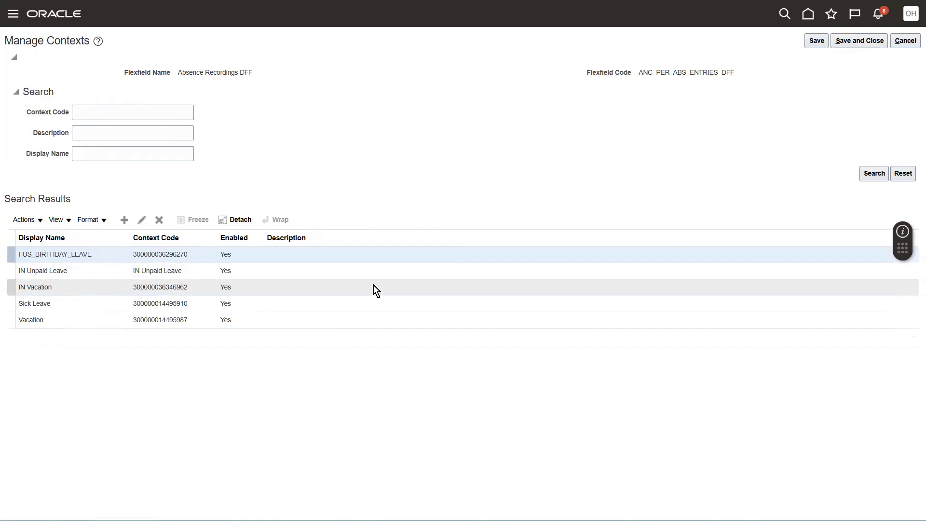
# - Save the contexts with FUS_BIRTHDAY_LEAVE selected and return to the flexfield definition
pyautogui.click(130, 274)
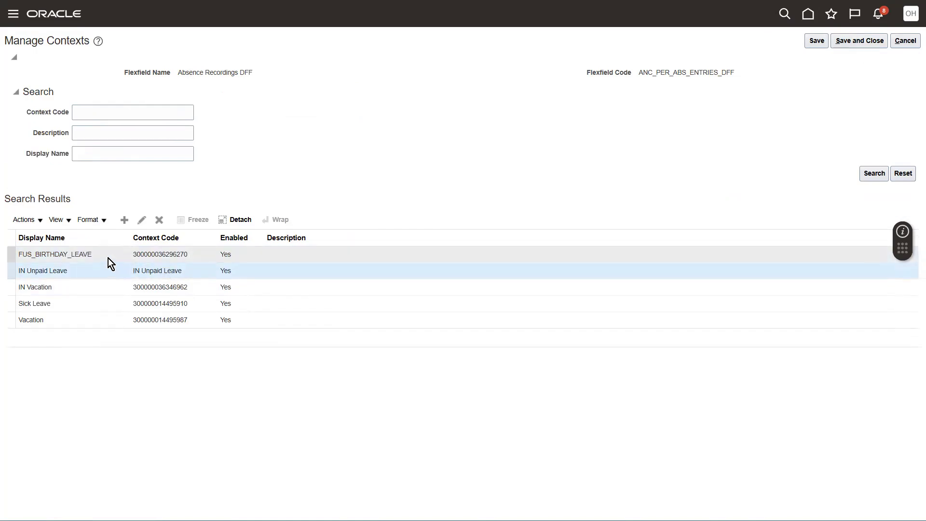
pyautogui.click(108, 258)
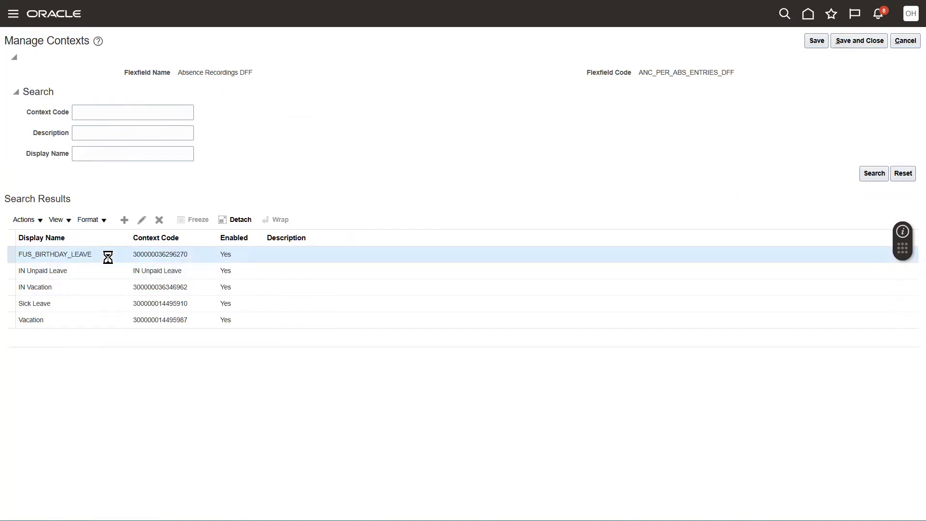
pyautogui.click(854, 43)
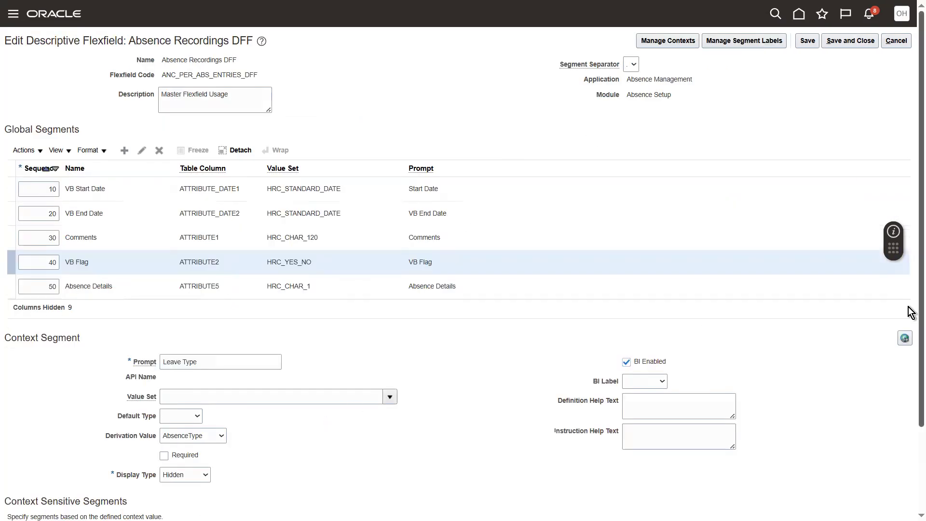
# - Start a new context sensitive segment for FUS_BIRTHDAY_LEAVE and name it "Date of birth certificate submitted to Manager"
pyautogui.scroll(-3, 911, 308)
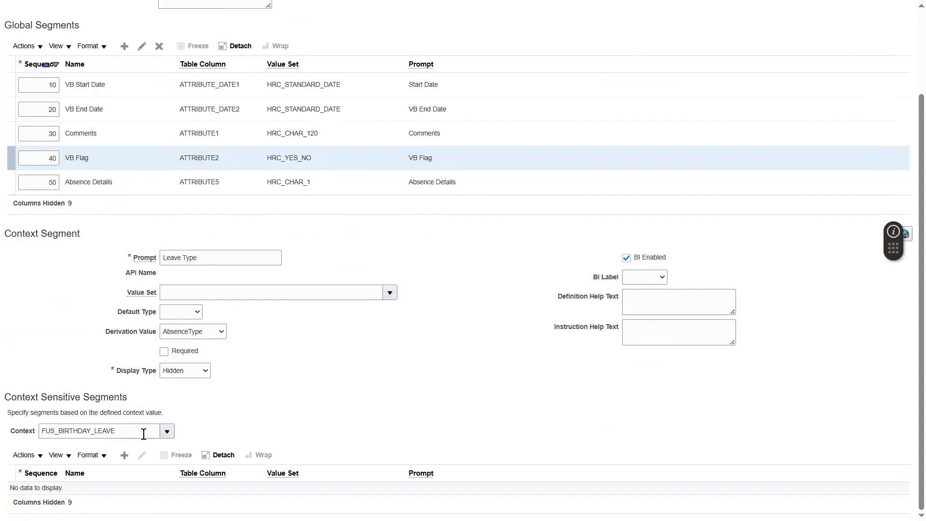
pyautogui.click(124, 455)
pyautogui.click(200, 110)
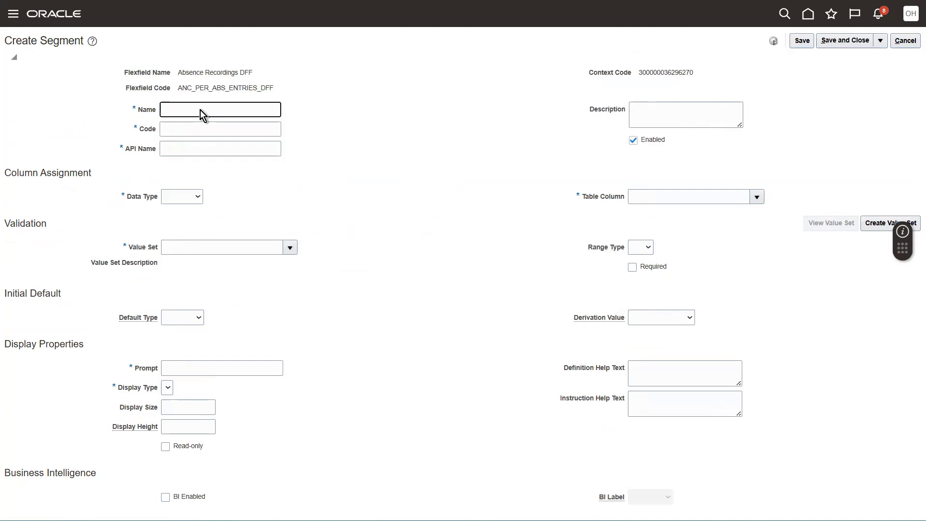
pyautogui.write('Date of birth sertificate submitted to Manager')
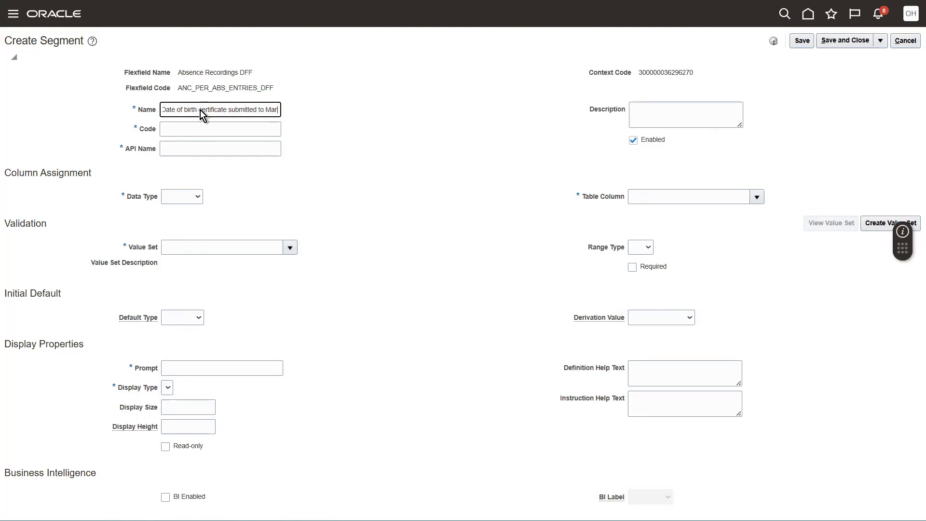
pyautogui.click(178, 133)
pyautogui.click(416, 164)
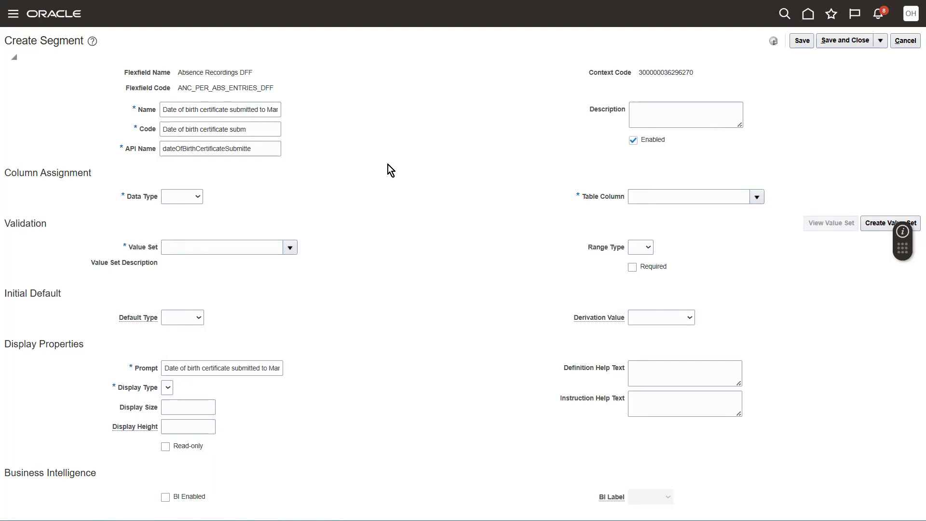
# - Set the segment's data type to Character and keep ATTRIBUTE3 as its table column
pyautogui.click(185, 198)
pyautogui.click(171, 222)
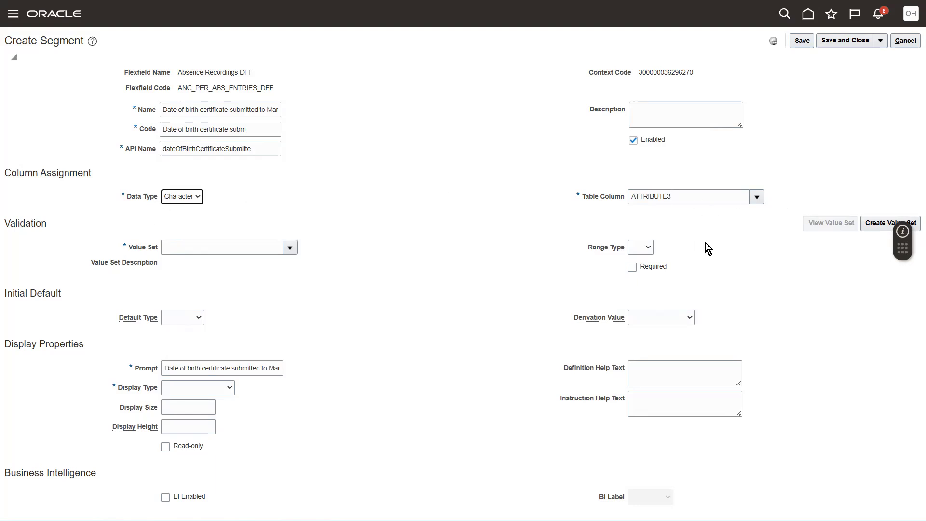
pyautogui.click(680, 193)
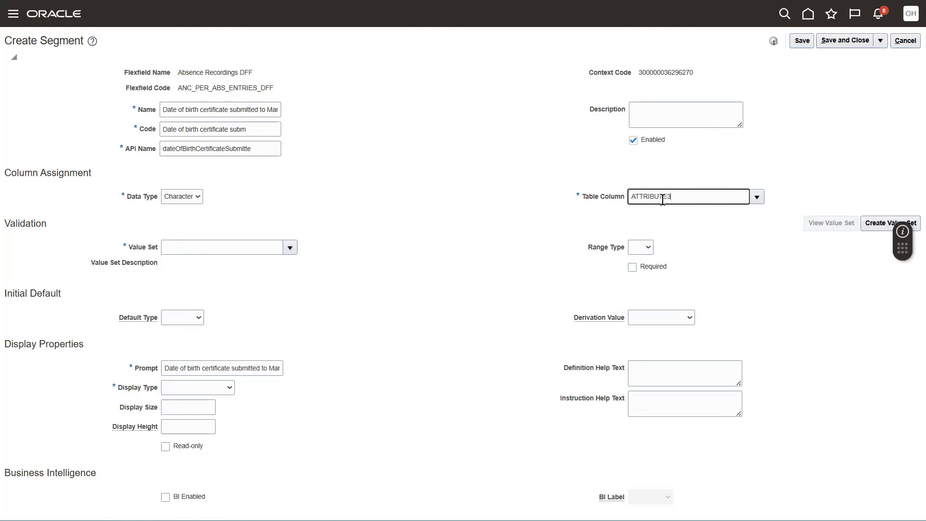
pyautogui.click(757, 198)
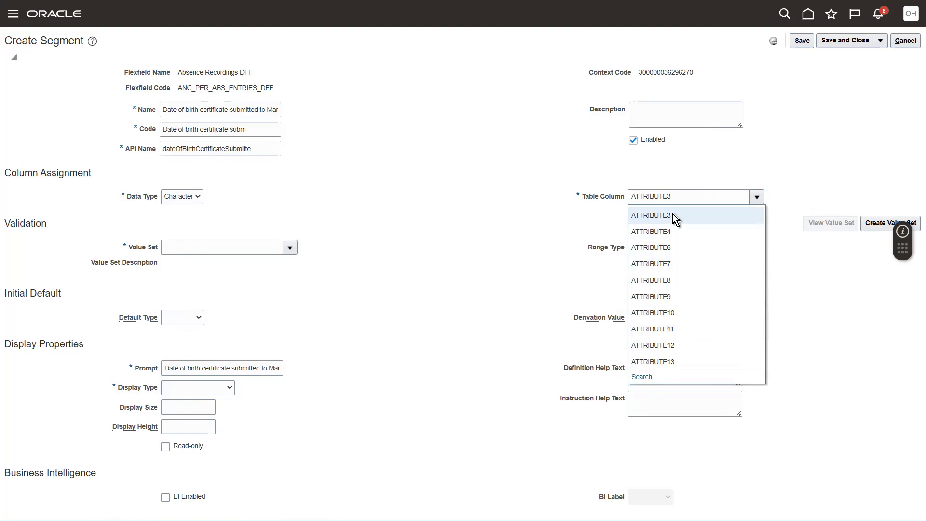
pyautogui.click(556, 150)
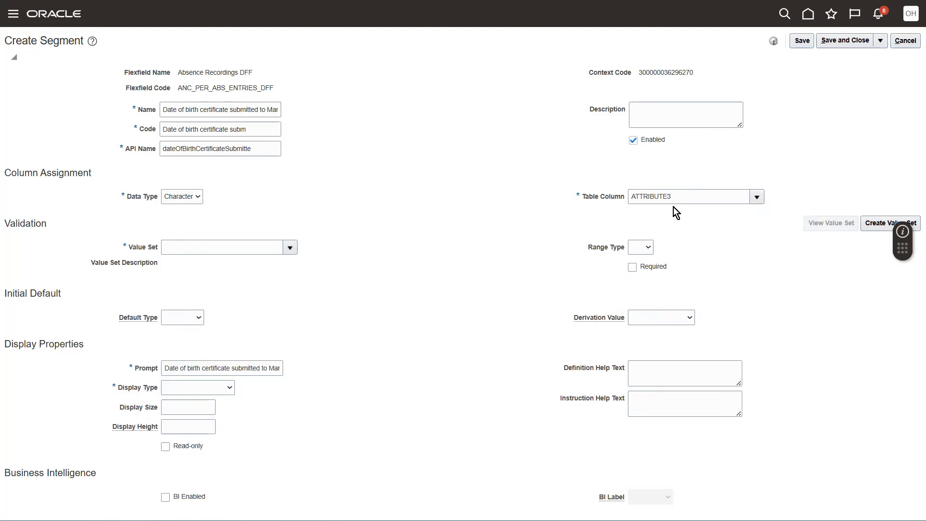
# - Assign the ABS_YN value set to the segment and give it a constant default value of Y
pyautogui.click(291, 249)
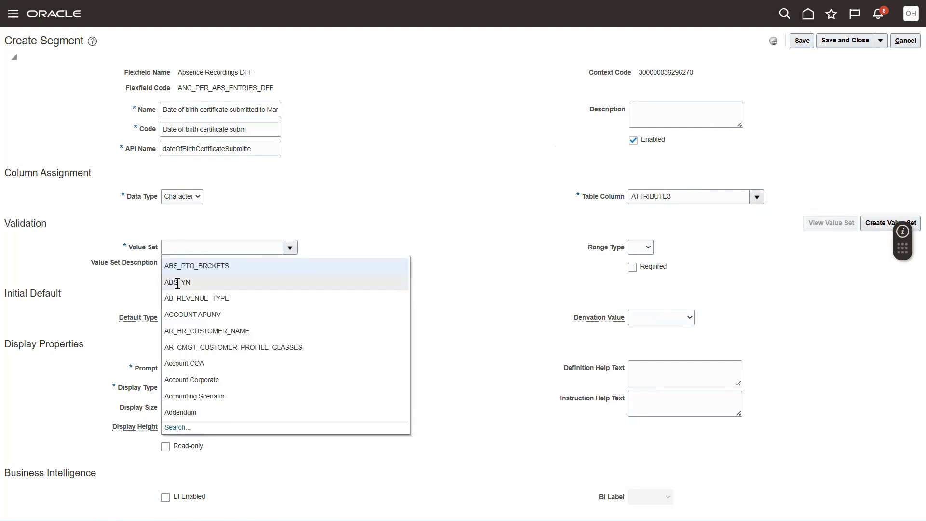
pyautogui.click(184, 283)
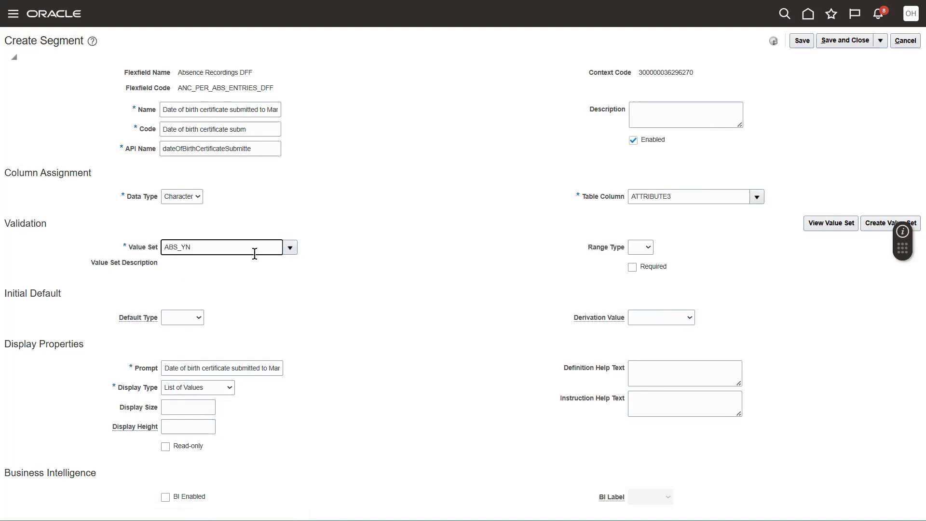
pyautogui.click(182, 337)
pyautogui.write('Y')
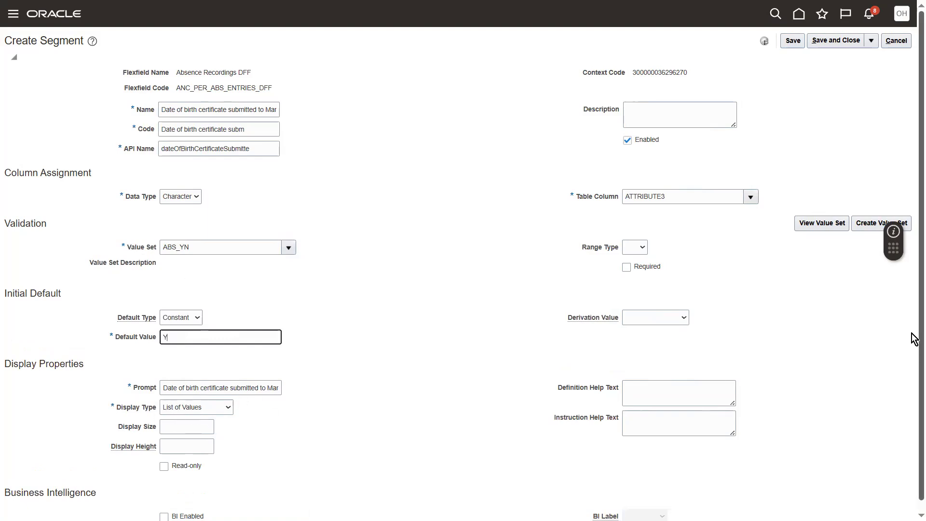
# - Enable the birth certificate segment for BI without a BI label, and save and close it
pyautogui.scroll(-1, 913, 338)
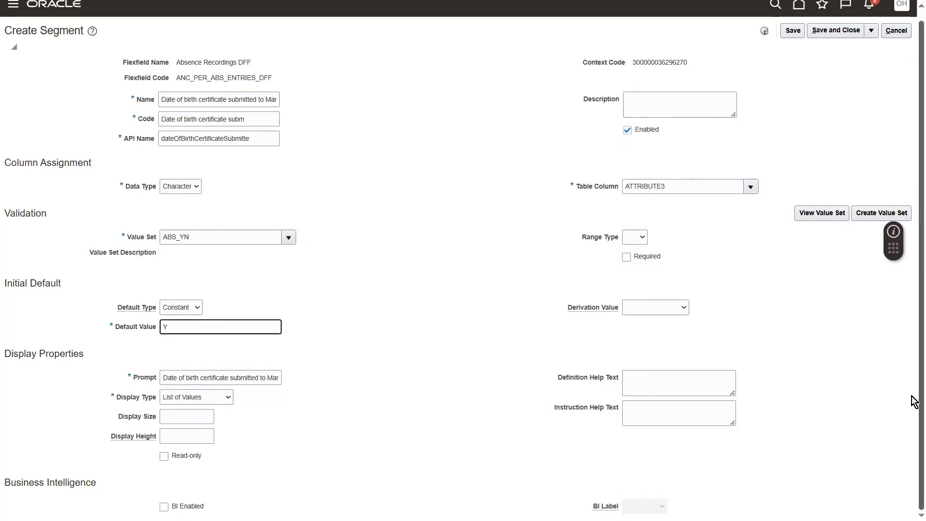
pyautogui.click(164, 507)
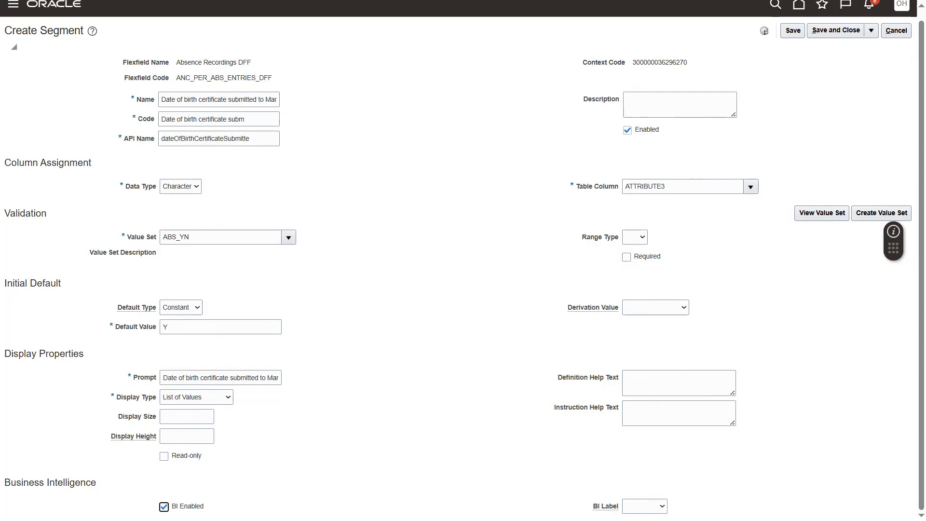
pyautogui.click(644, 506)
pyautogui.click(838, 32)
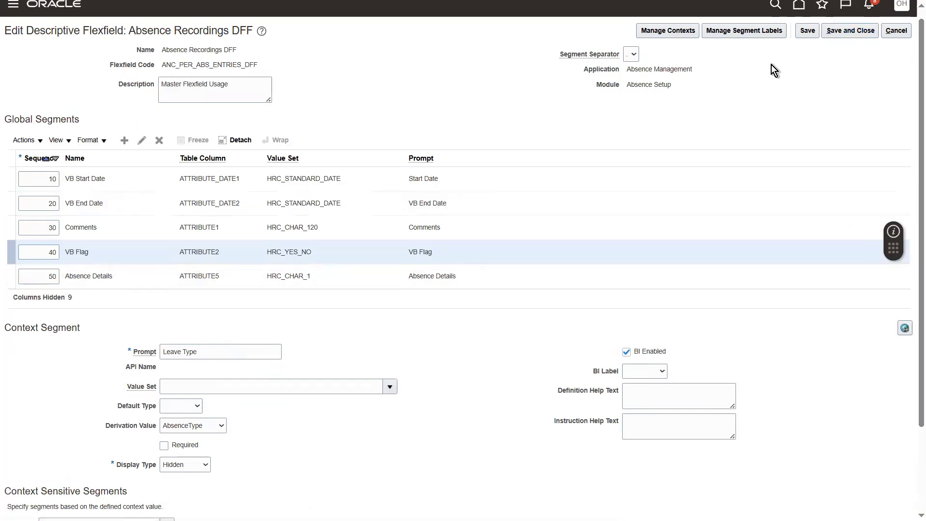
# - Examine the segment labels defined for the flexfield and return to its definition without changing them
pyautogui.click(751, 32)
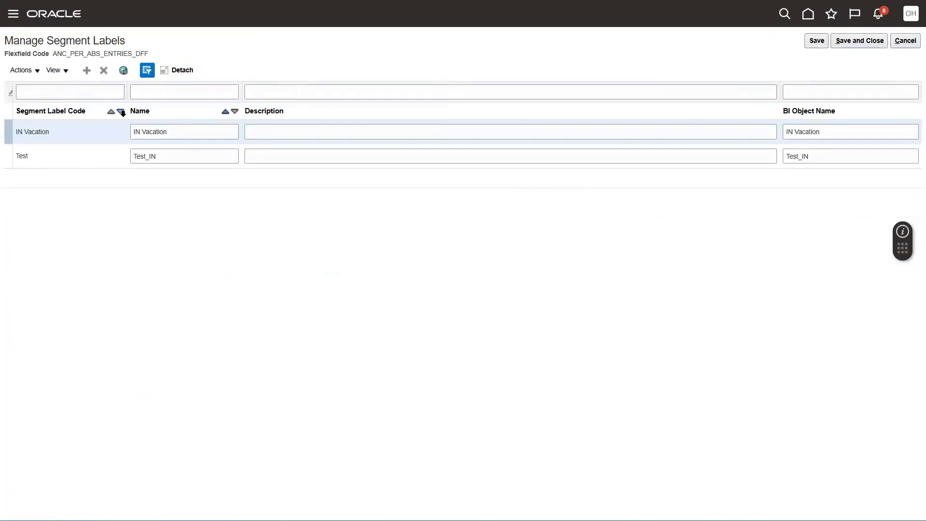
pyautogui.click(148, 92)
pyautogui.click(90, 92)
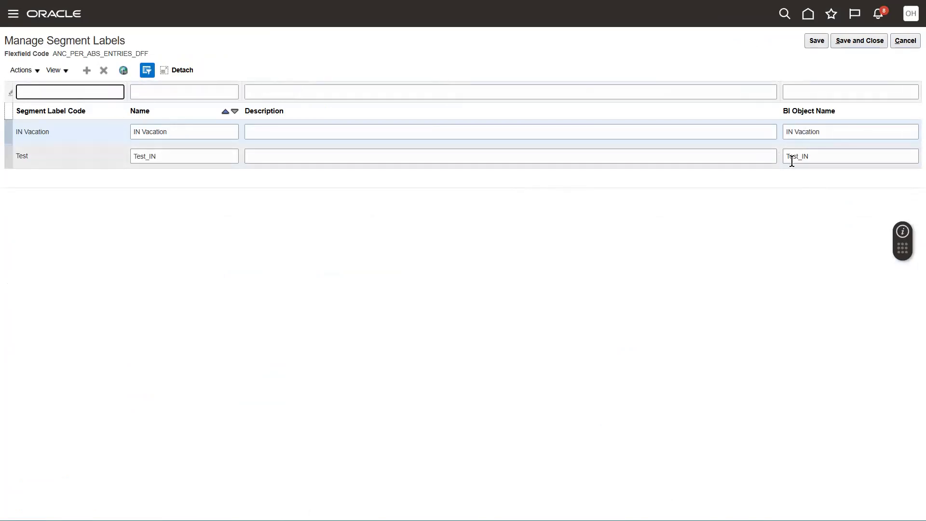
pyautogui.click(905, 40)
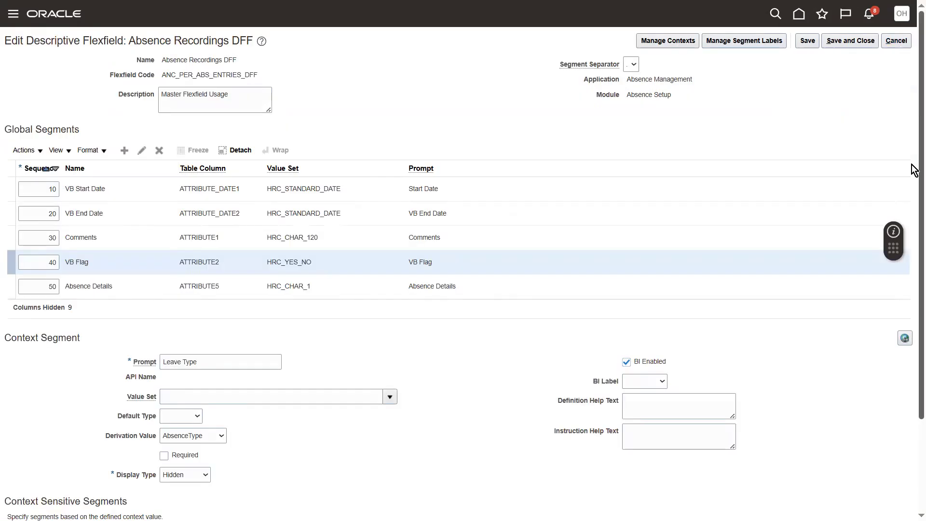
# - Keep AbsenceType as the context segment's derivation value and start another context sensitive segment named Birthday Date
pyautogui.scroll(-3, 912, 193)
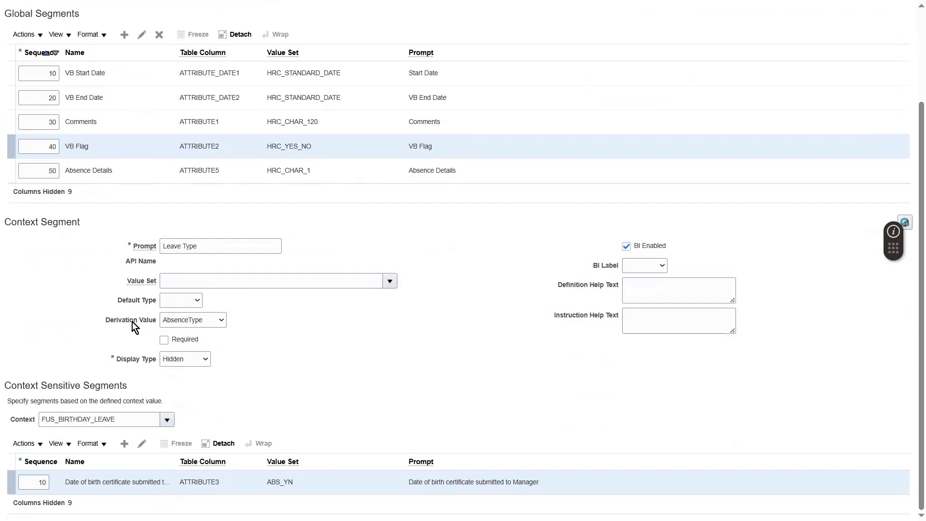
pyautogui.click(196, 320)
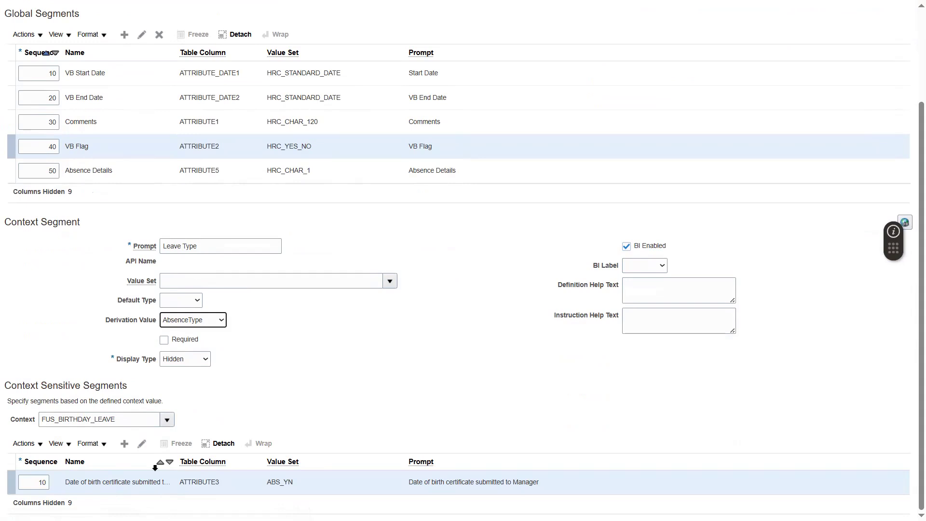
pyautogui.click(124, 445)
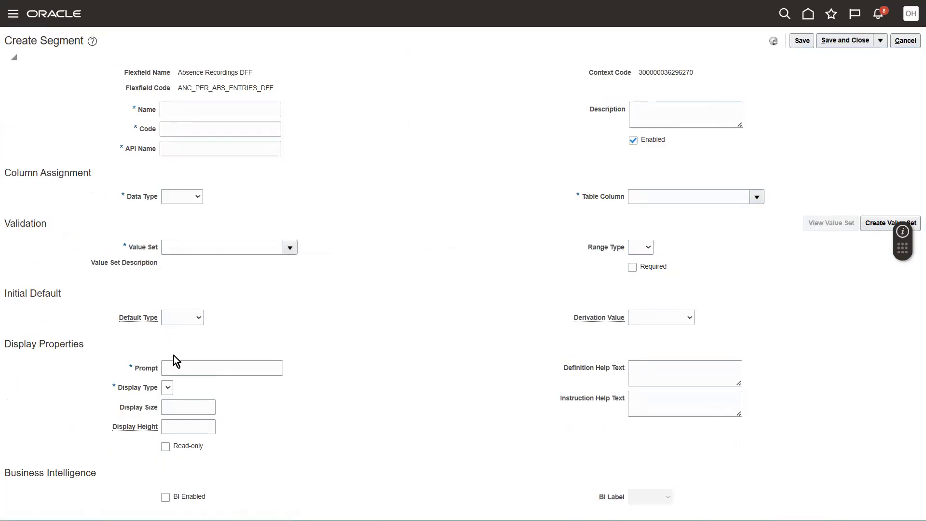
pyautogui.click(175, 111)
pyautogui.doubleClick(181, 114)
pyautogui.write('Birthday Date')
pyautogui.click(343, 158)
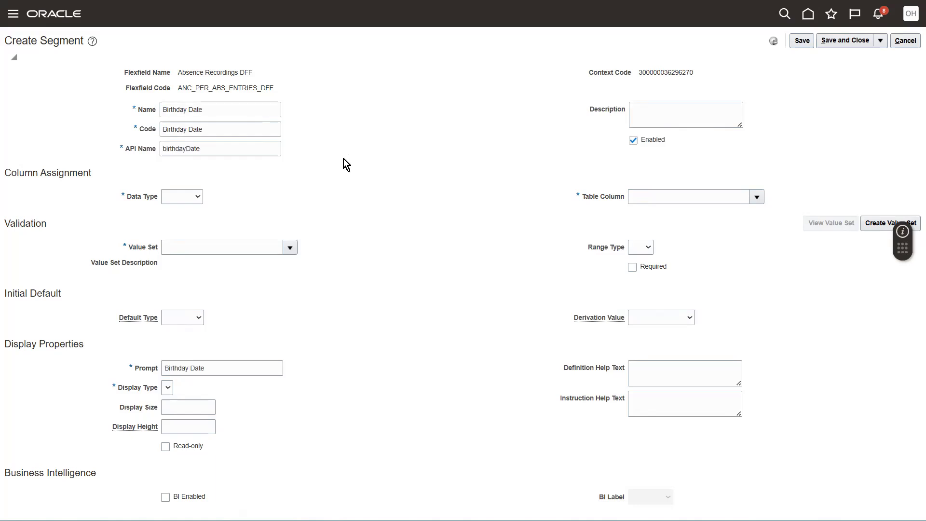
# - Give the Birthday Date segment the Date data type and HRC_STANDARD_DATE value set, and save it with BI enabled
pyautogui.click(177, 199)
pyautogui.click(190, 270)
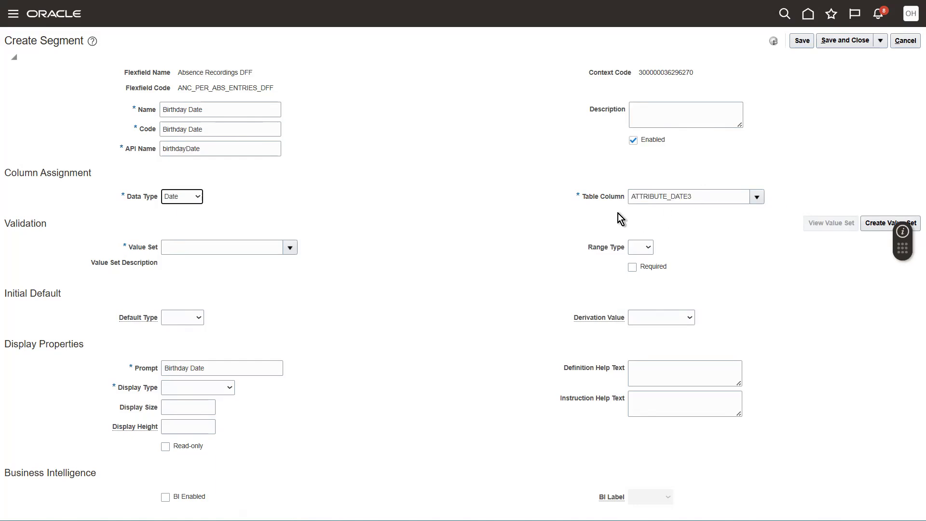
pyautogui.click(289, 250)
pyautogui.click(191, 282)
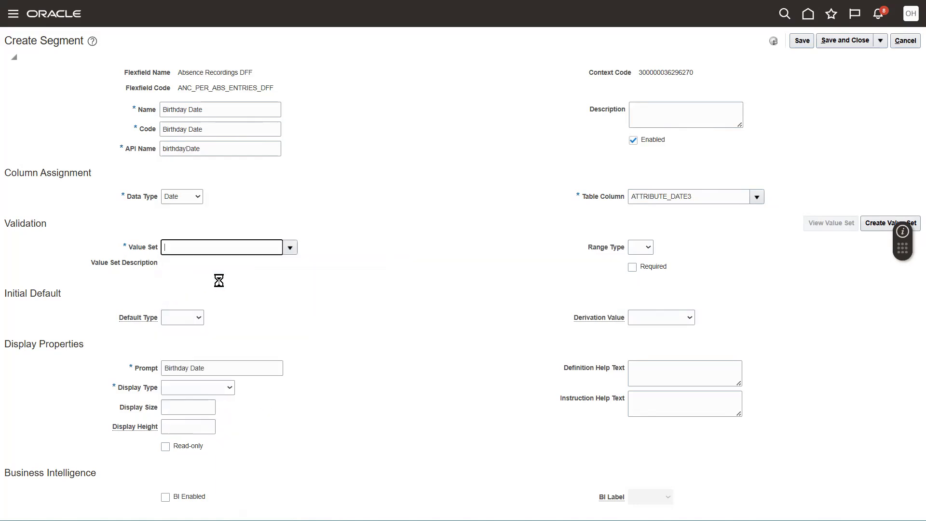
pyautogui.click(891, 268)
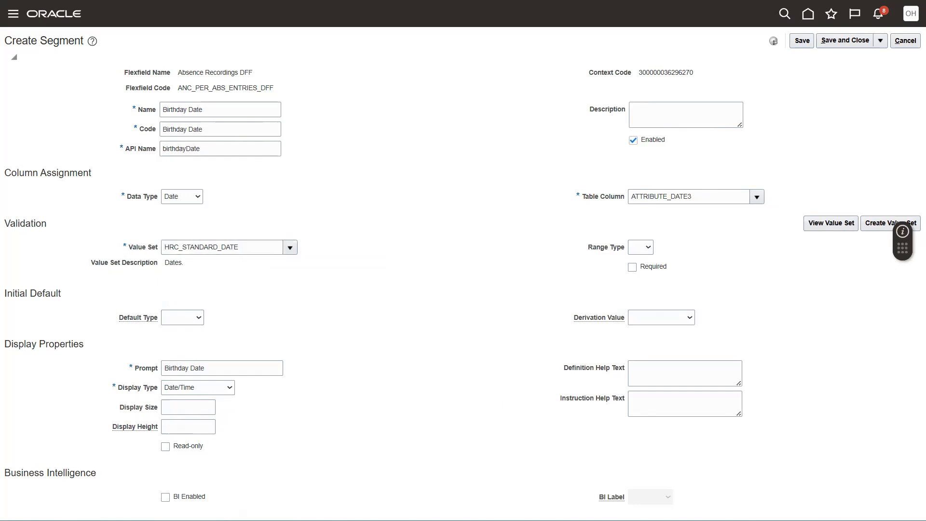
pyautogui.click(166, 498)
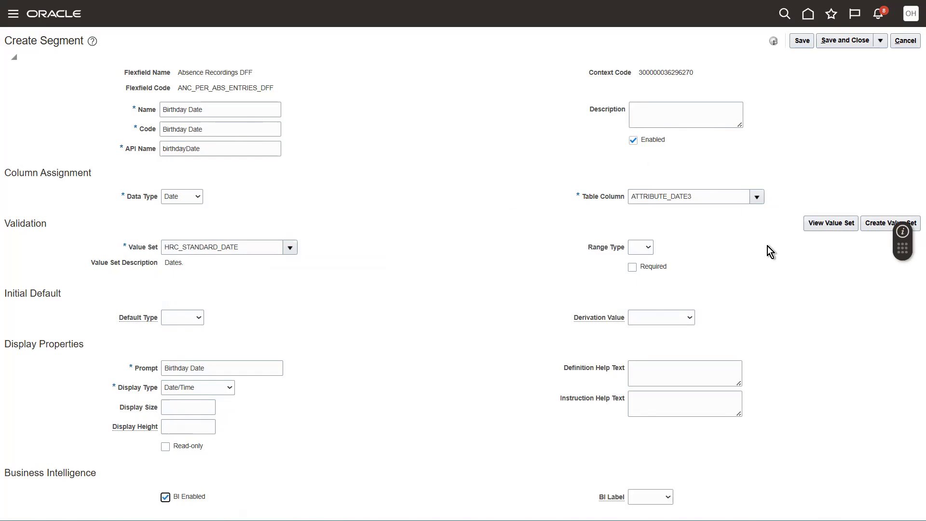
pyautogui.click(843, 44)
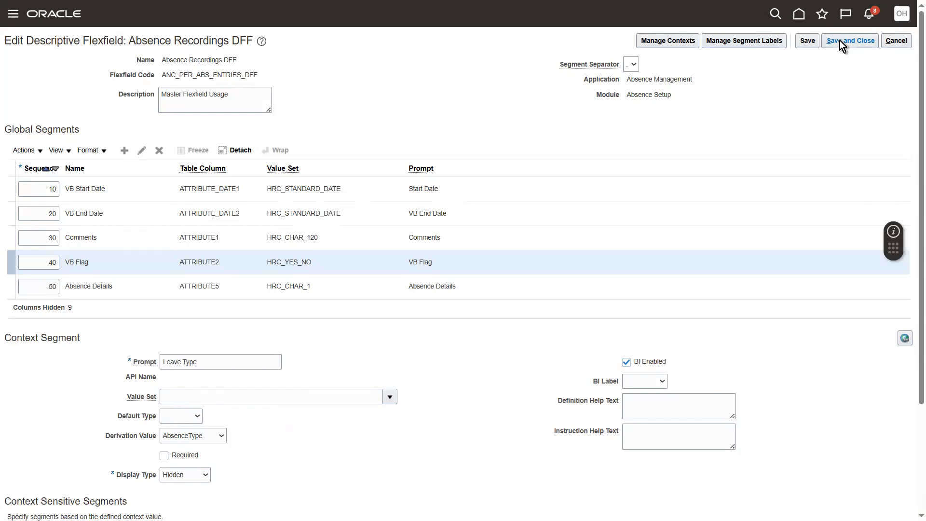
# - Save and close the flexfield definition, and deploy the Absence Recordings DFF flexfield
pyautogui.click(840, 40)
pyautogui.scroll(-2, 456, 364)
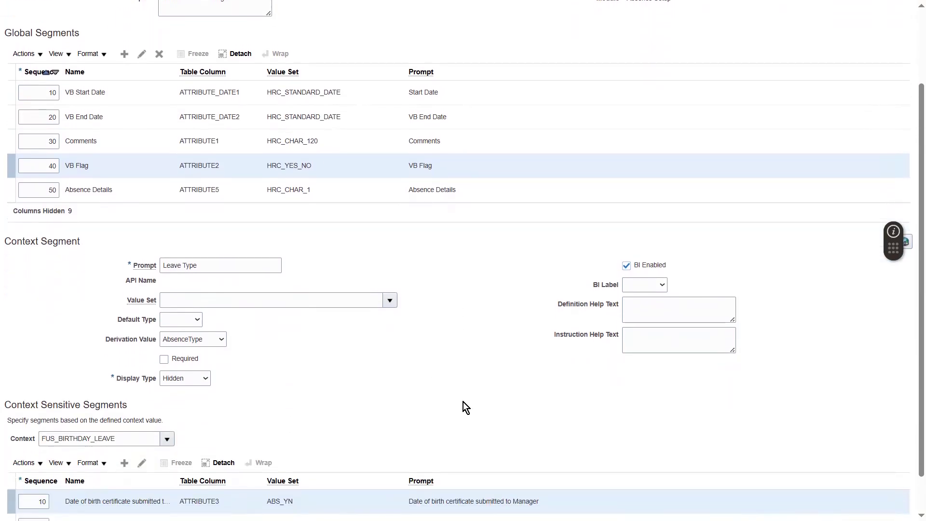
pyautogui.scroll(-1, 591, 401)
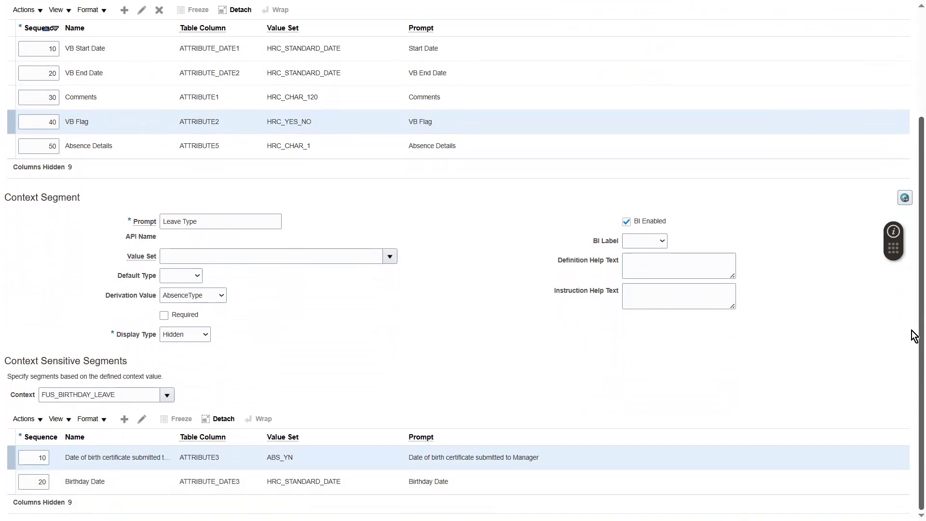
pyautogui.scroll(3, 913, 332)
pyautogui.click(846, 41)
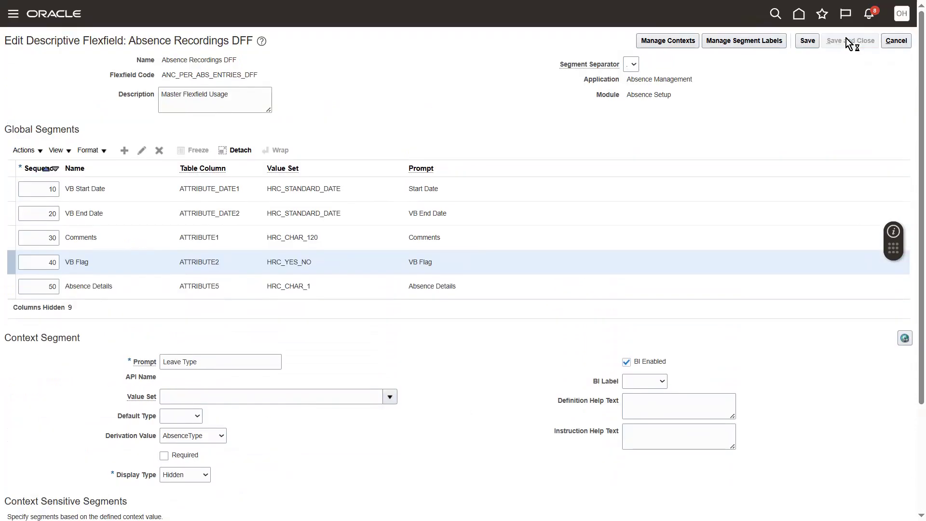
pyautogui.click(293, 190)
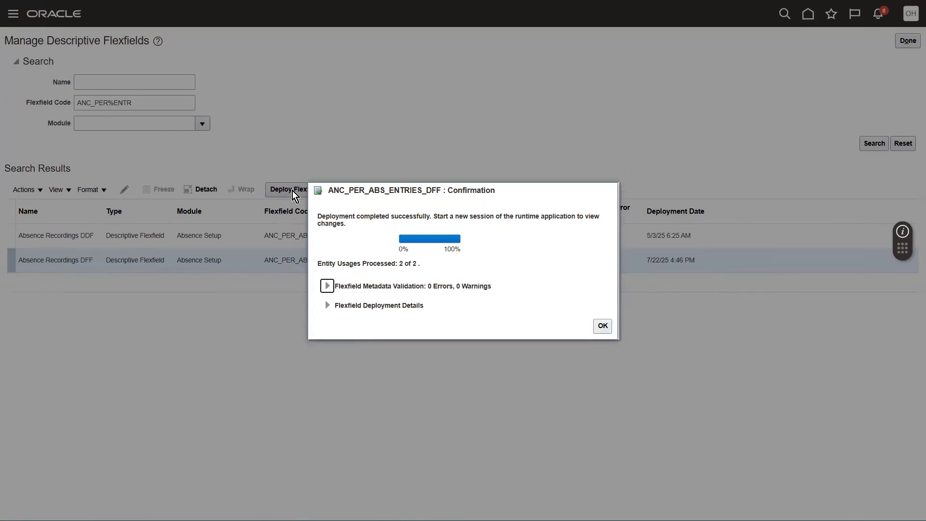
pyautogui.click(598, 326)
# - Sign out of Oracle Applications Cloud and sign back in with the prefilled credentials to start a new session
pyautogui.click(911, 15)
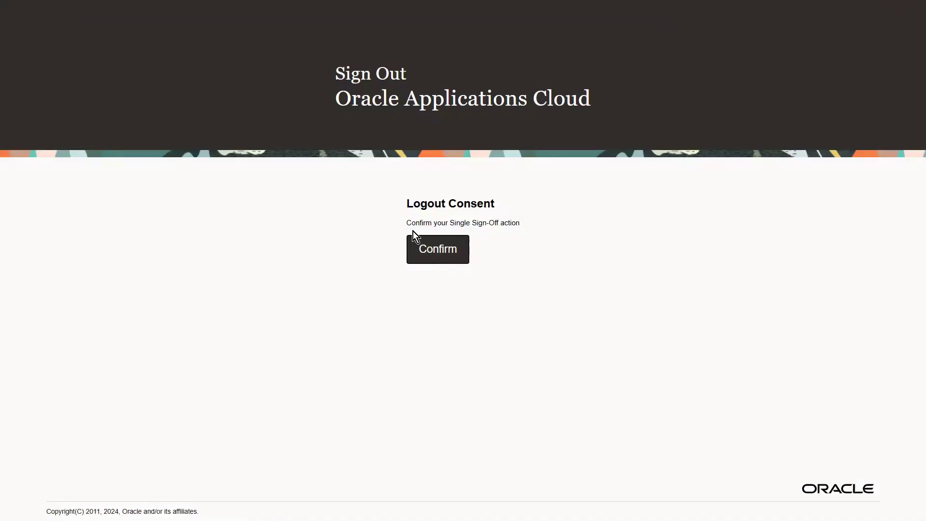
pyautogui.click(428, 245)
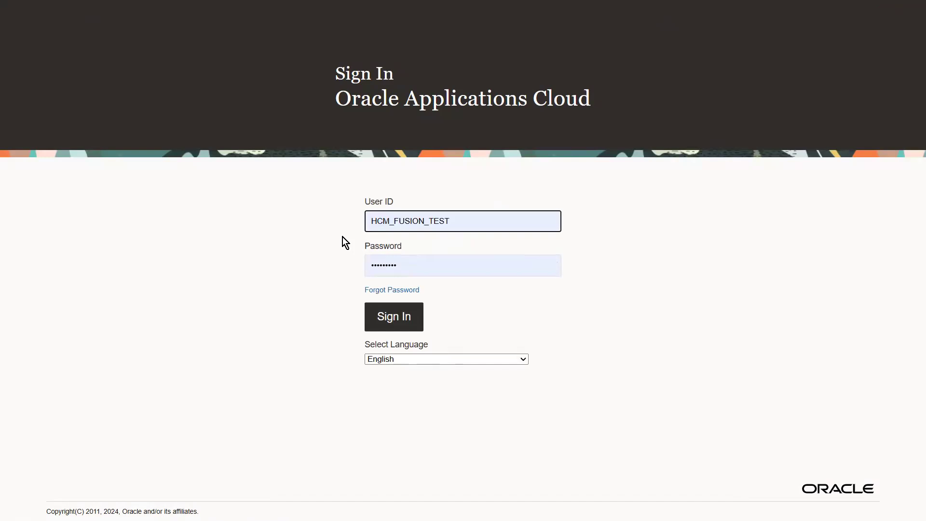
pyautogui.click(313, 213)
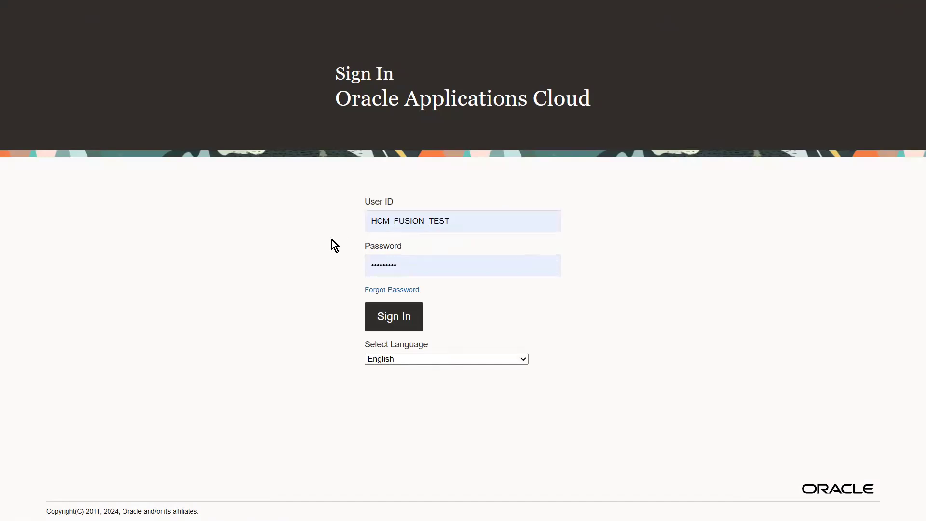
pyautogui.click(399, 320)
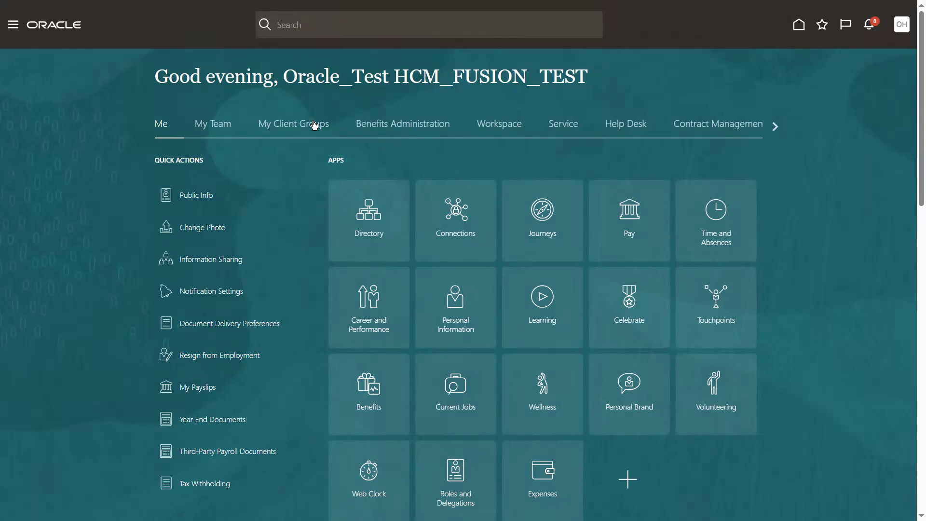
# - Find the test employee by person number in Person Management and open their absence records
pyautogui.click(314, 124)
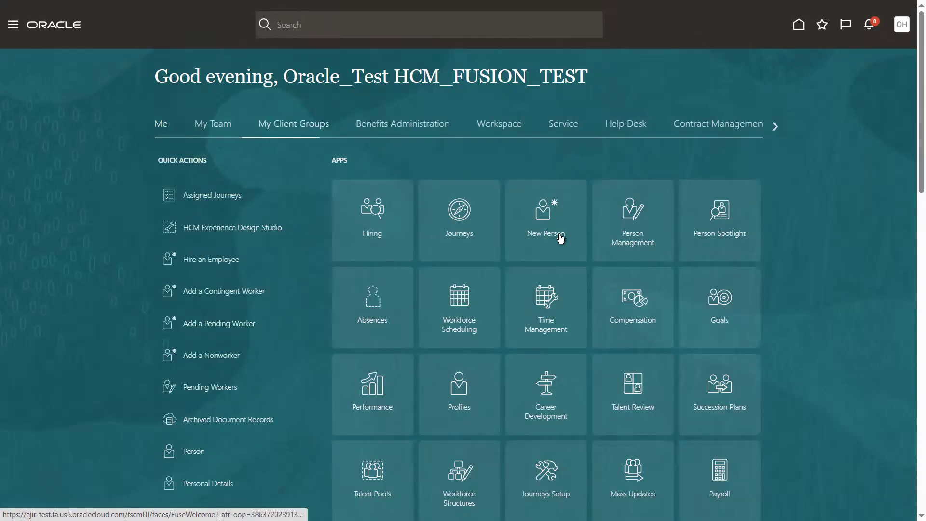
pyautogui.click(627, 222)
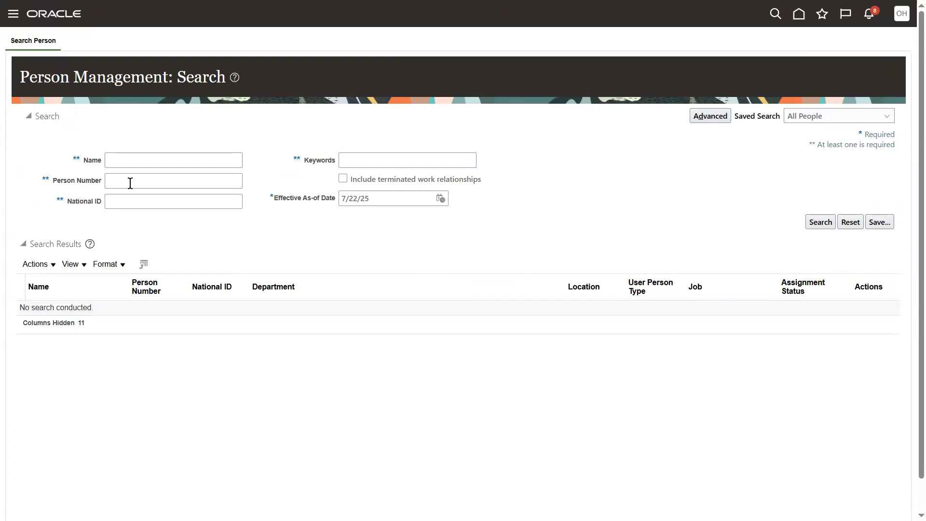
pyautogui.click(130, 183)
pyautogui.press('Return')
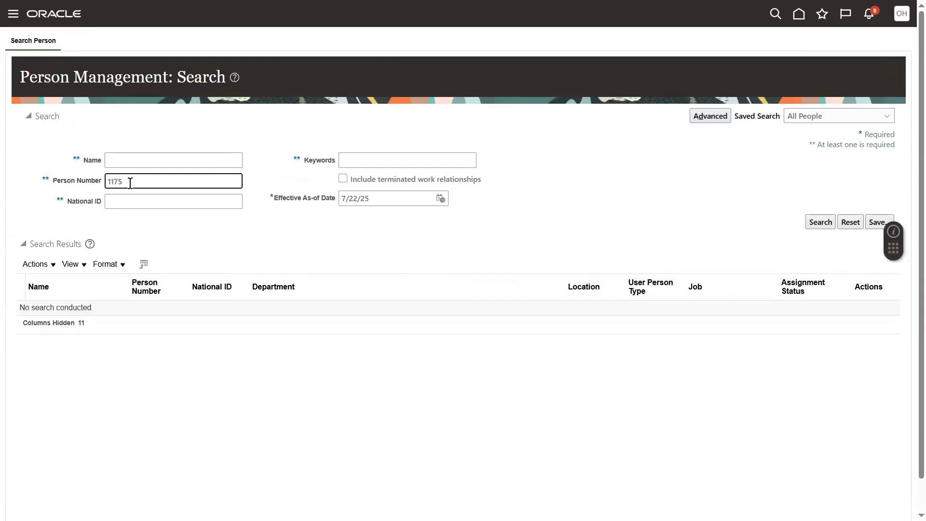
pyautogui.click(870, 309)
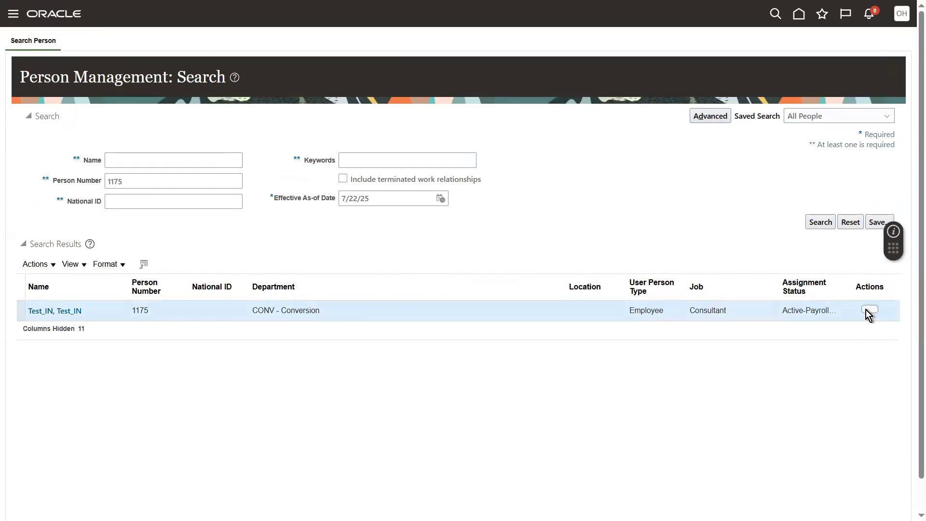
pyautogui.moveTo(786, 324)
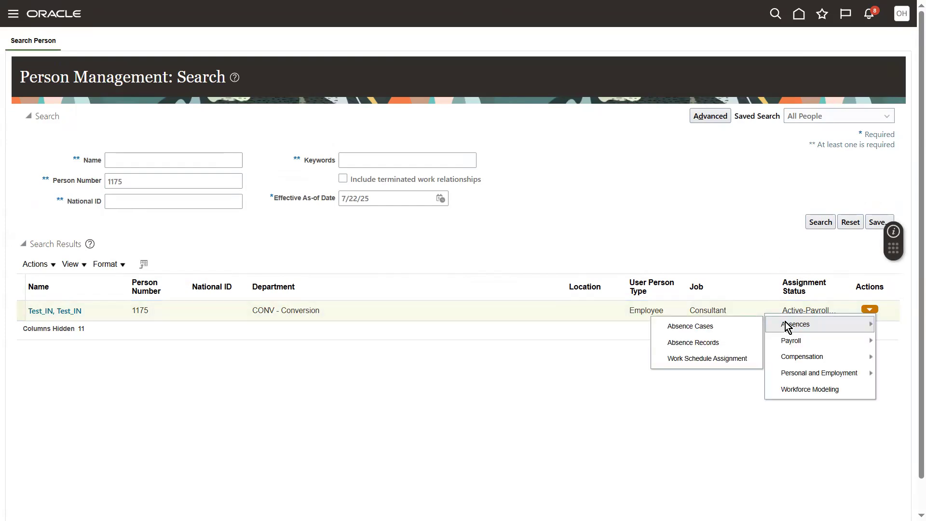
pyautogui.click(713, 345)
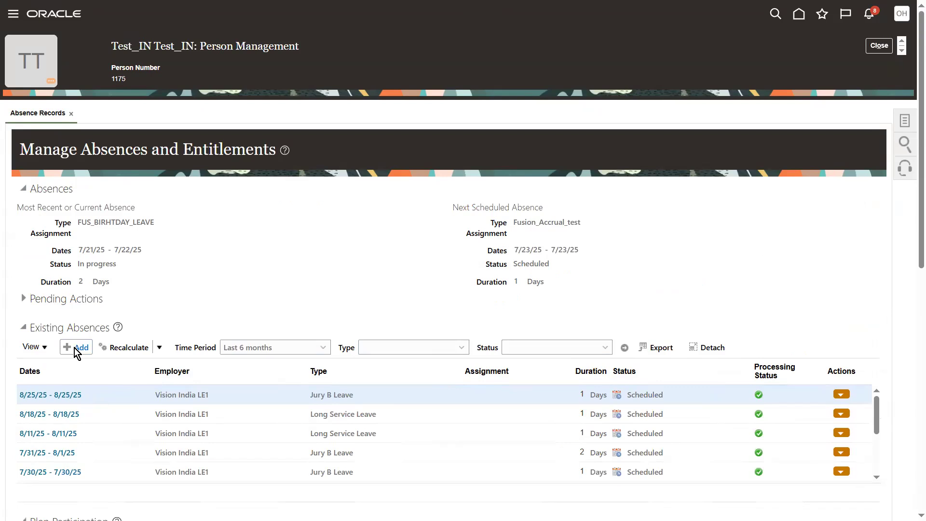
# - Add an absence of type FUS_BIRHTDAY_LEAVE and check the segments under Descriptive Information
pyautogui.click(208, 192)
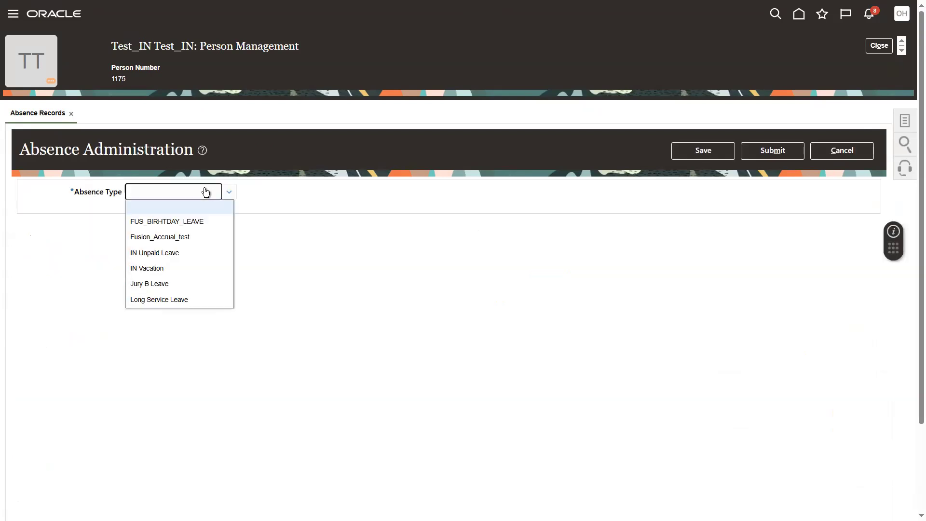
pyautogui.click(193, 221)
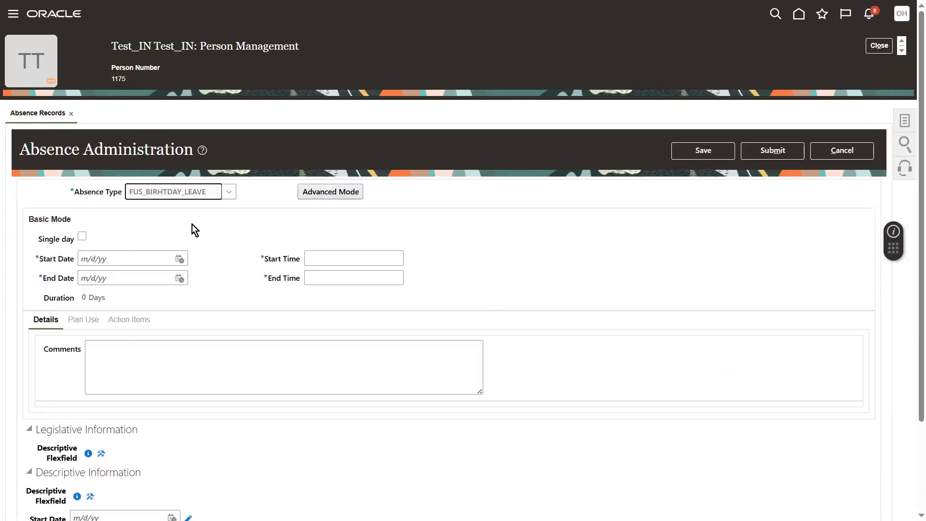
pyautogui.scroll(-3, 914, 458)
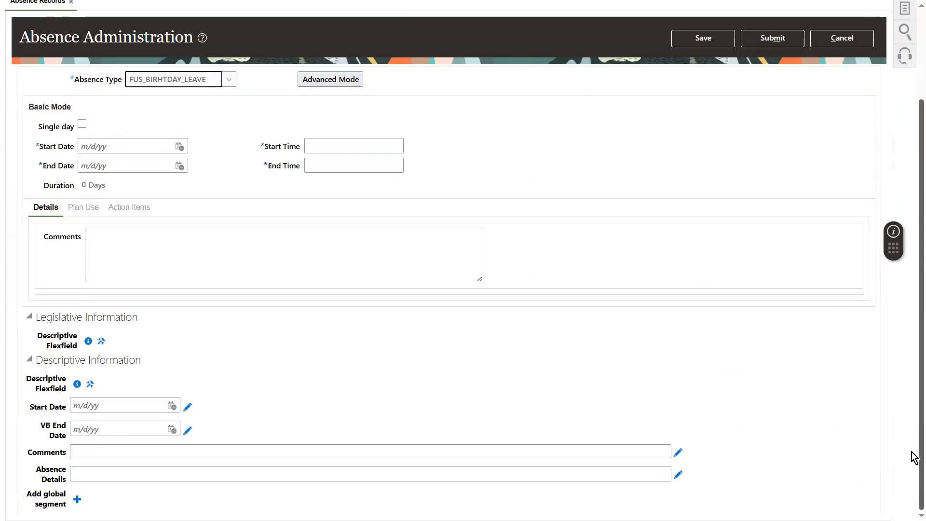
pyautogui.scroll(3, 914, 347)
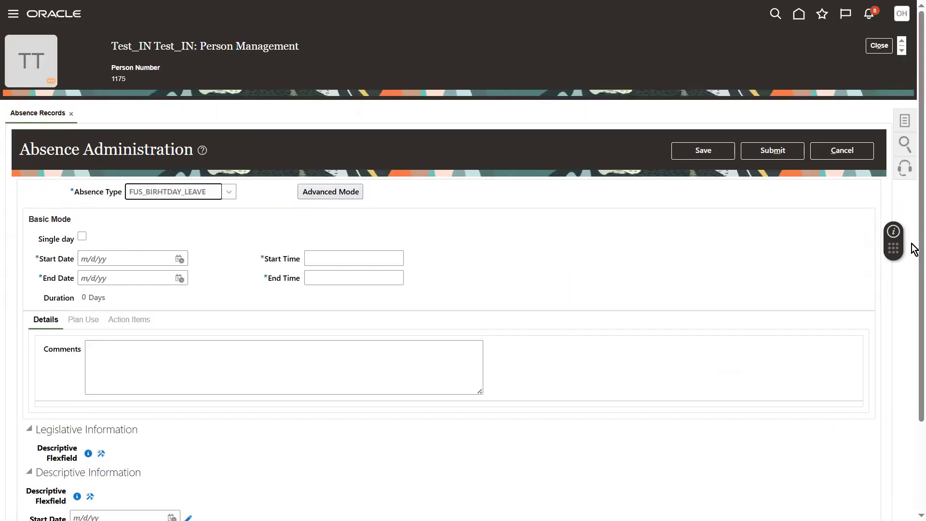
# - Turn off flexfield highlighting and recheck the Descriptive Information segments of the new absence
pyautogui.click(902, 14)
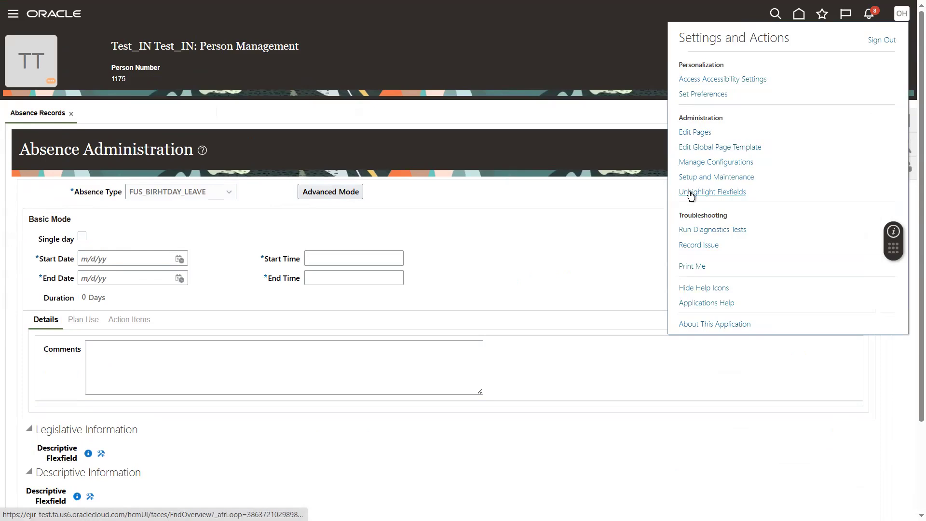
pyautogui.click(583, 193)
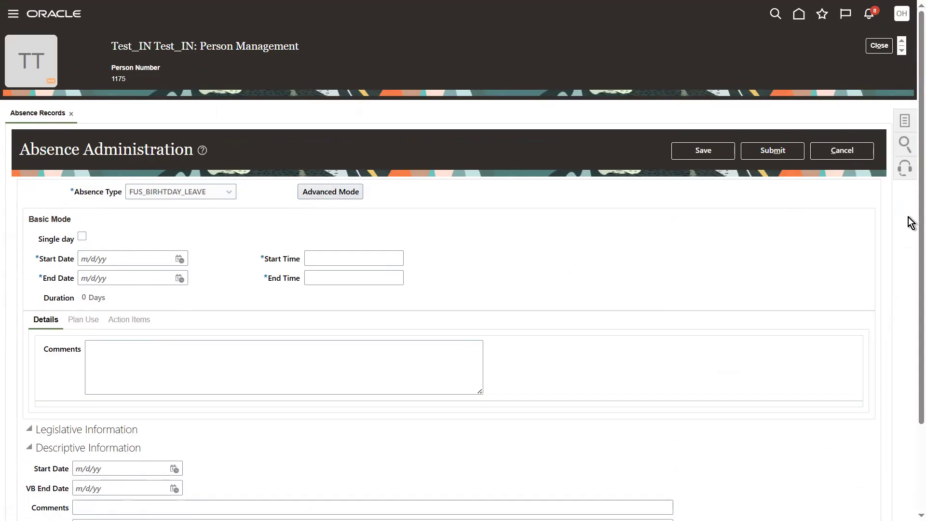
pyautogui.scroll(-3, 911, 221)
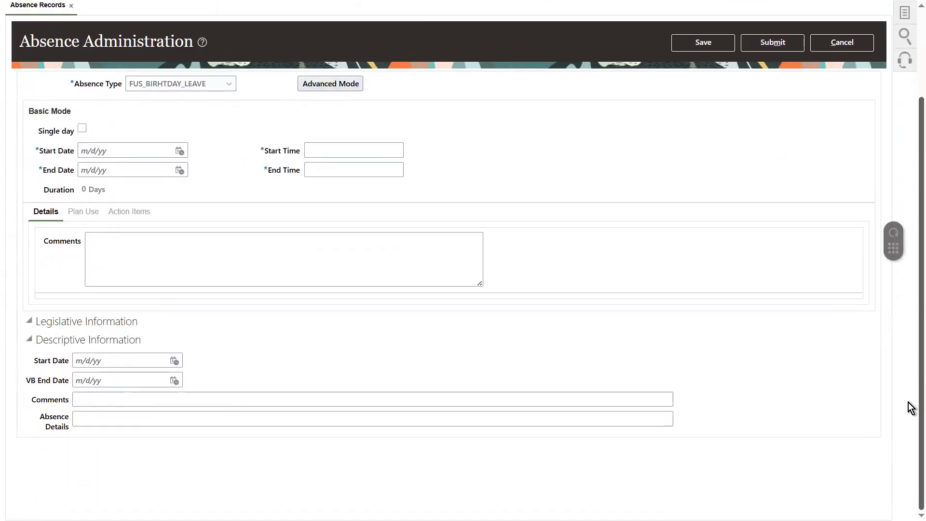
pyautogui.scroll(1, 909, 360)
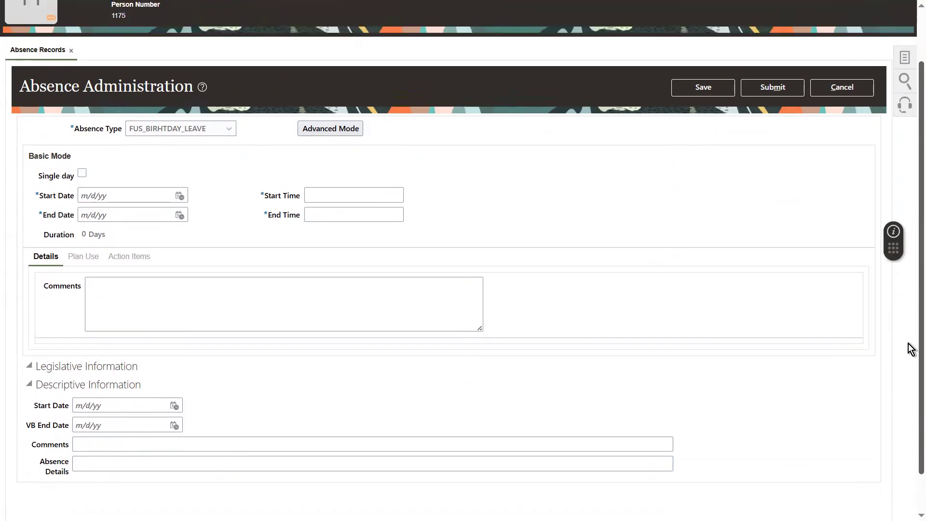
# - Change the absence type to IN Unpaid Leave, accept the change, and examine its Descriptive Information segments
pyautogui.click(186, 131)
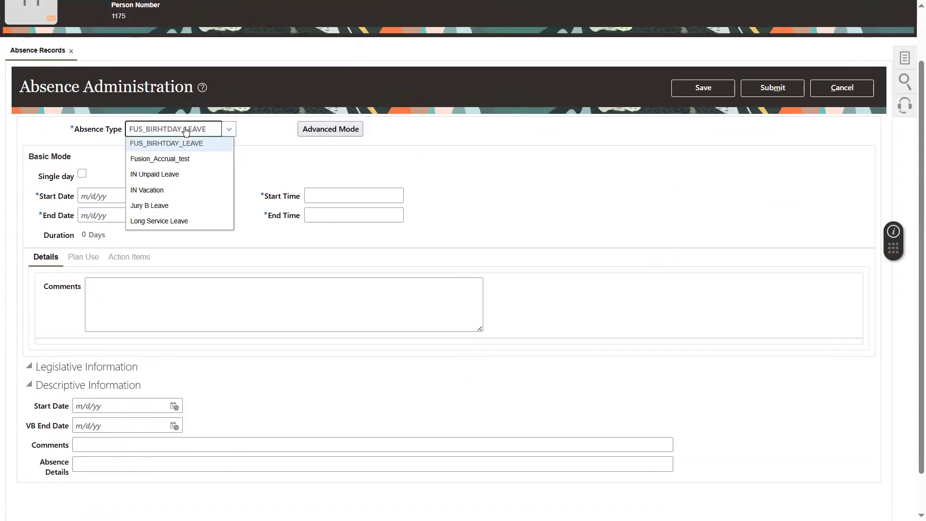
pyautogui.click(186, 131)
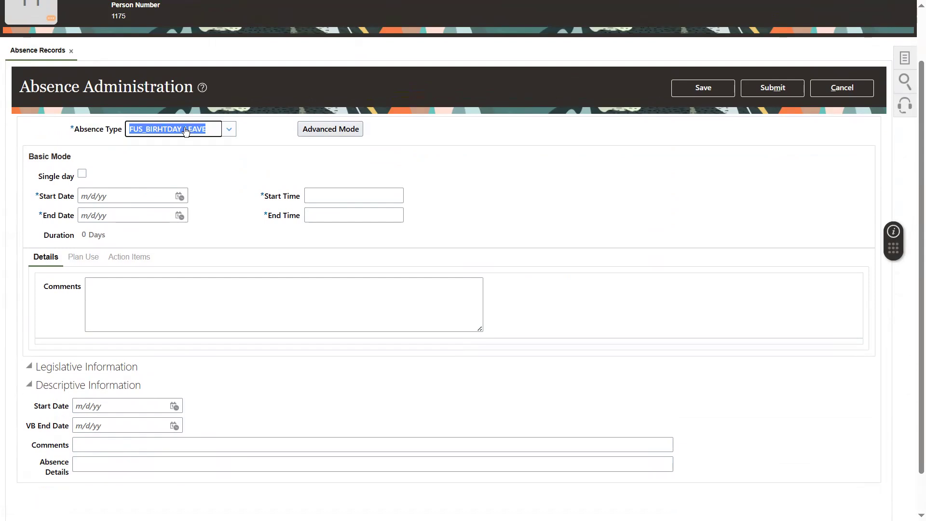
pyautogui.click(228, 129)
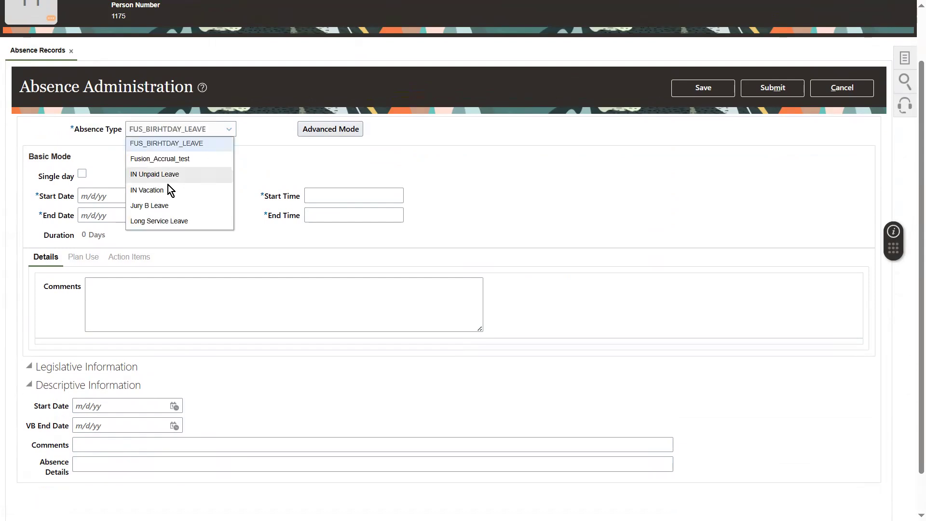
pyautogui.click(156, 176)
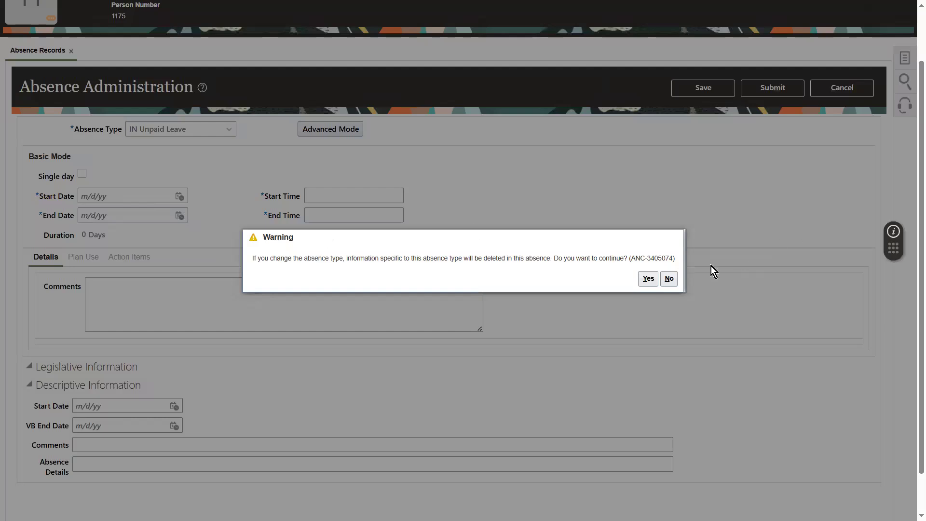
pyautogui.click(648, 278)
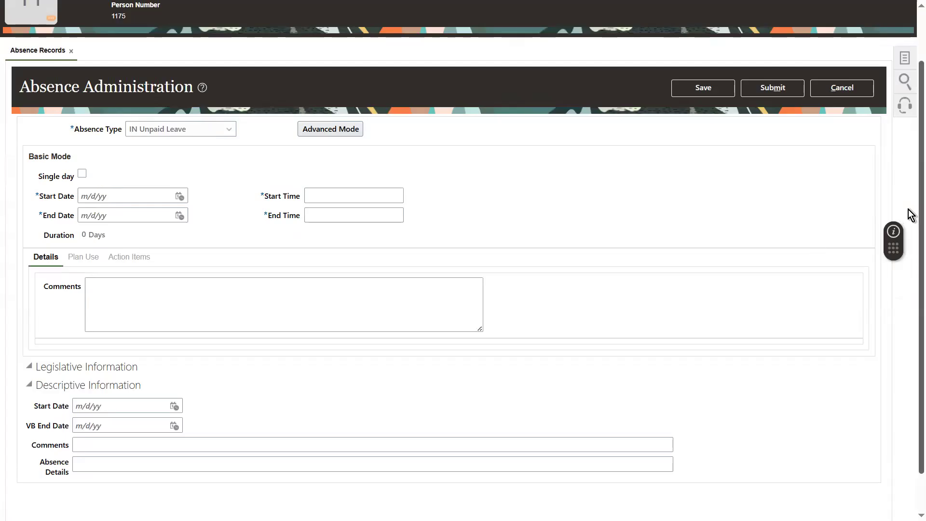
pyautogui.scroll(-2, 911, 337)
pyautogui.scroll(3, 911, 241)
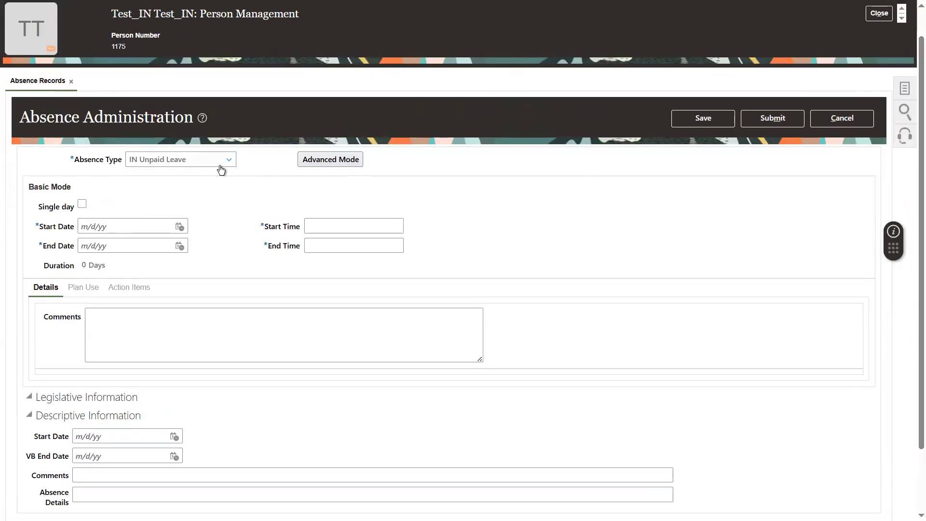
# - Switch the absence type back to FUS_BIRHTDAY_LEAVE, accept the change, and compare its Descriptive Information segments
pyautogui.click(209, 163)
pyautogui.click(147, 176)
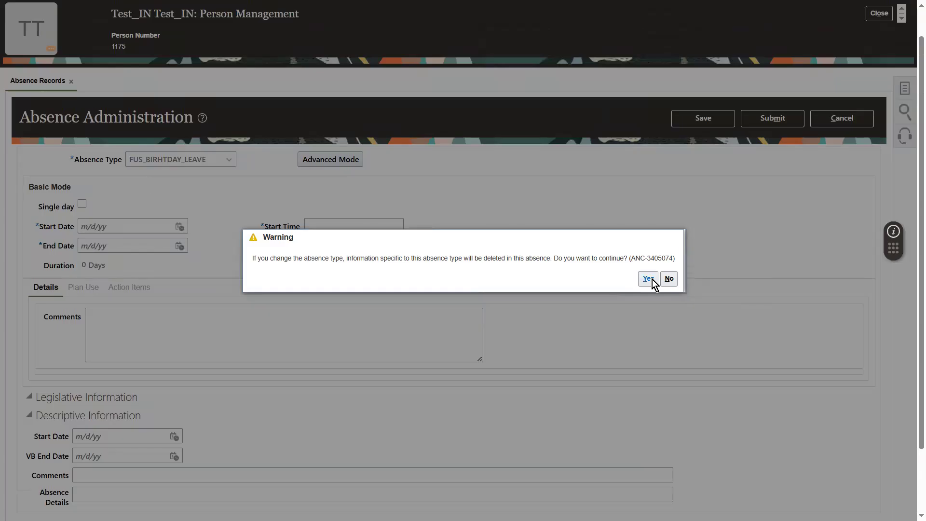
pyautogui.click(648, 279)
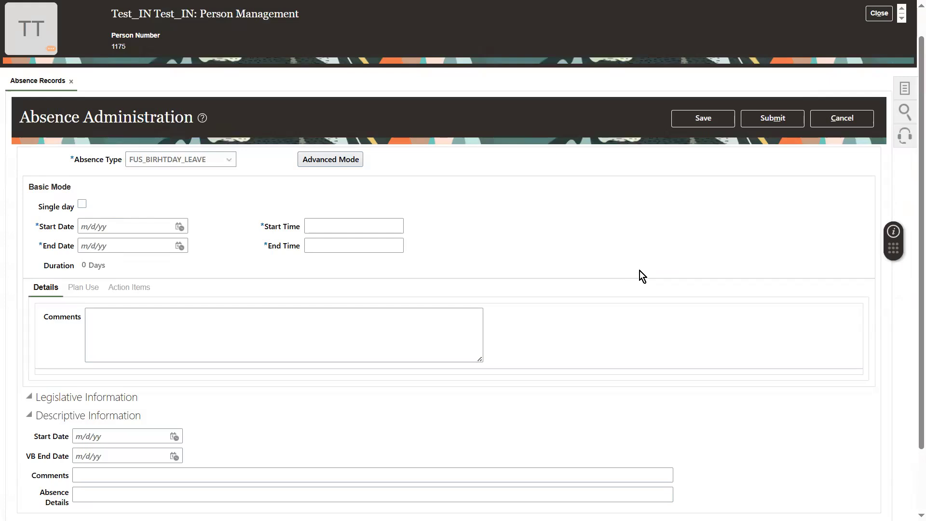
pyautogui.scroll(-2, 915, 299)
pyautogui.scroll(3, 914, 317)
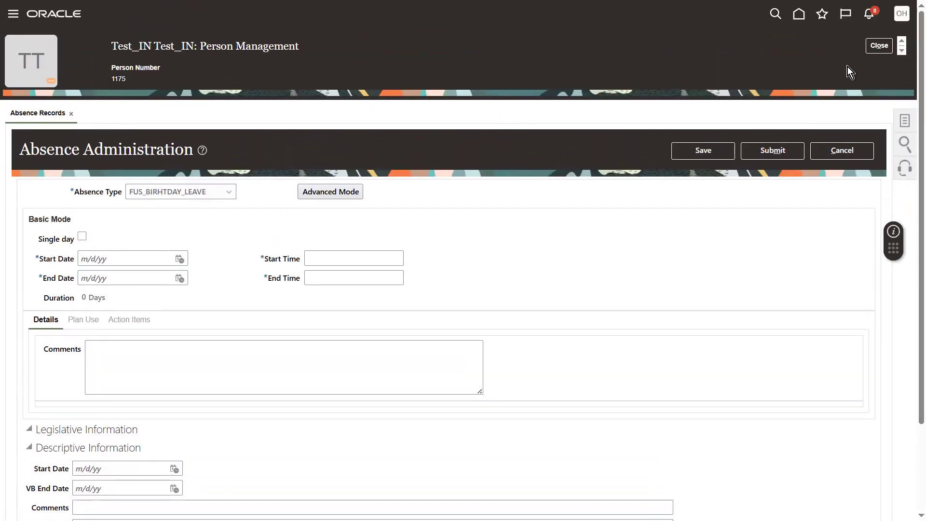
# - Copy the absence type name FUS_BIRHTDAY_LEAVE from the absence entry
pyautogui.click(909, 22)
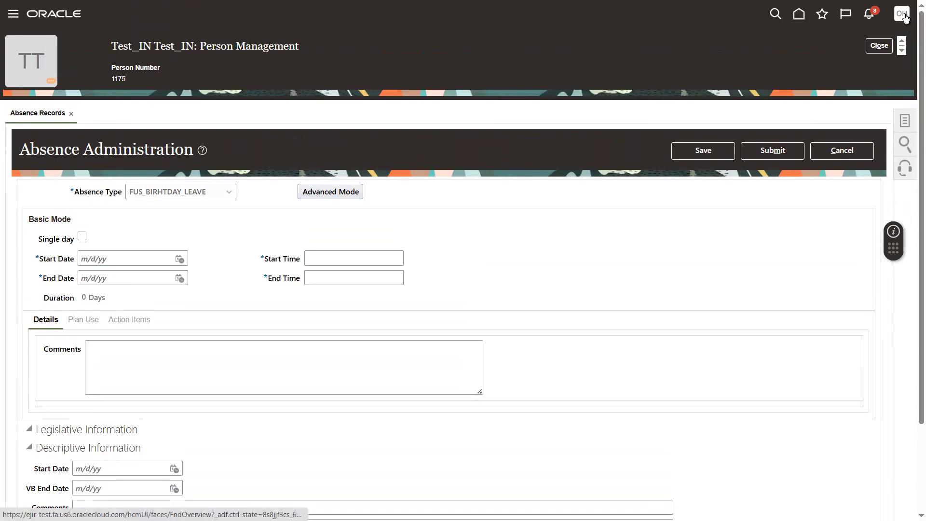
pyautogui.click(180, 192)
pyautogui.hotkey('ctrl', 'c')
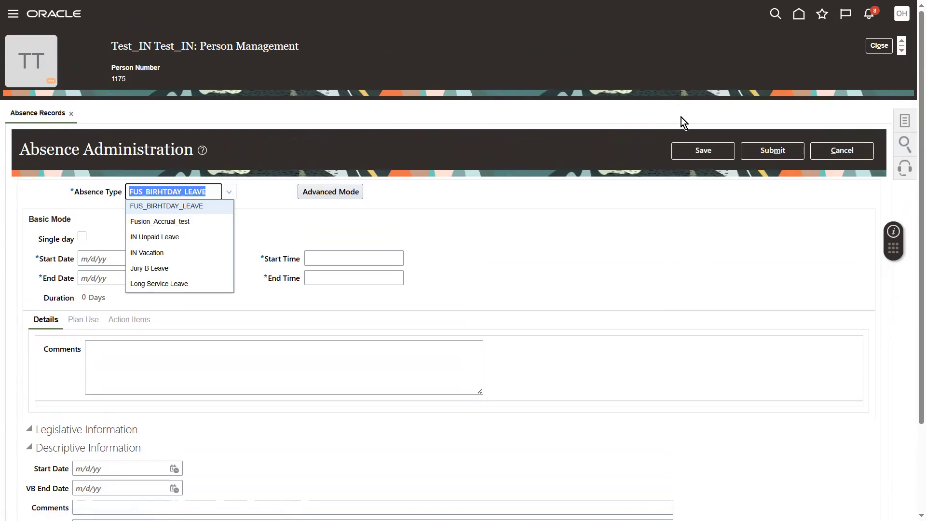
# - Leave the absence entry for Setup and Maintenance, discarding the unsaved changes
pyautogui.click(903, 15)
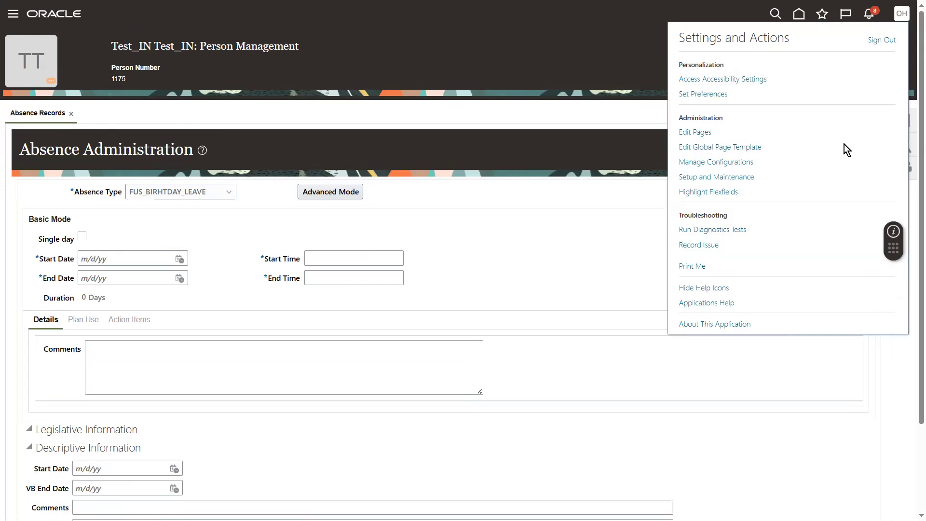
pyautogui.click(713, 177)
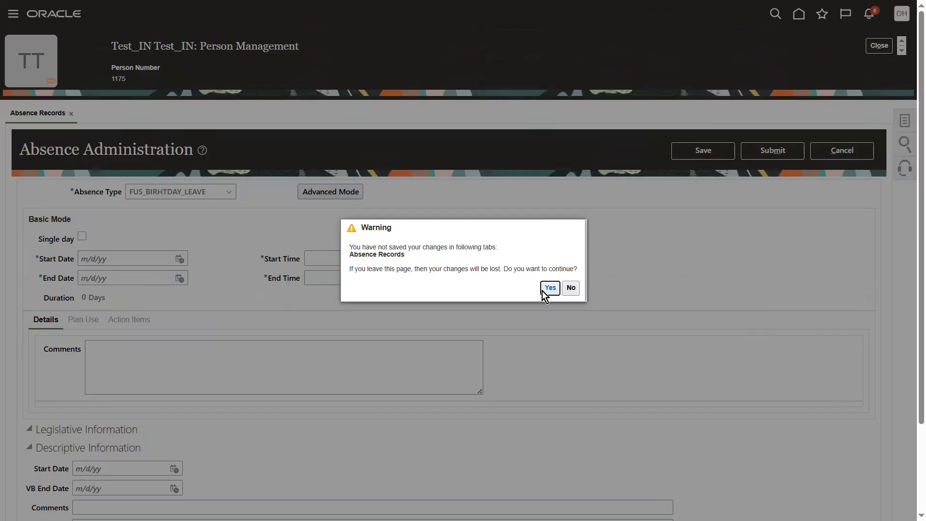
pyautogui.click(543, 291)
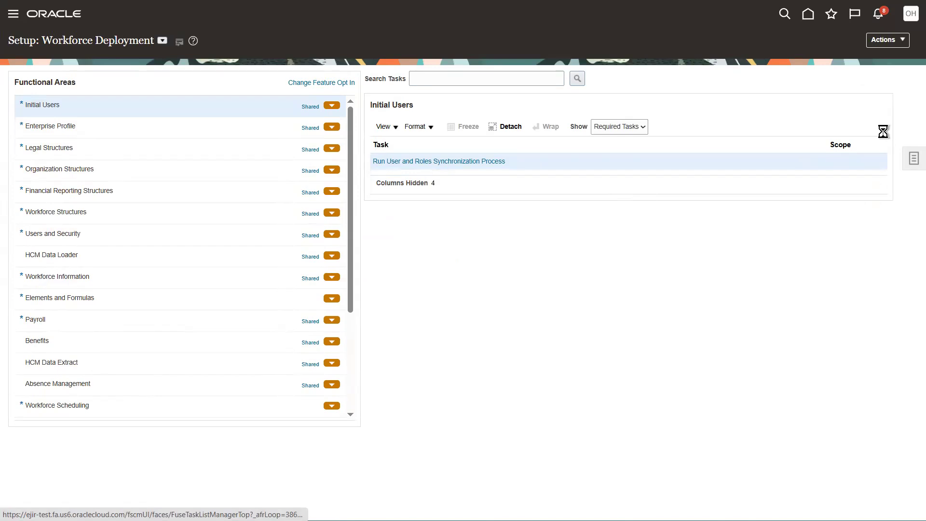
# - Search the setup tasks for "Manage Desc" and open the Manage Descriptive Flexfields task
pyautogui.click(914, 158)
pyautogui.click(797, 160)
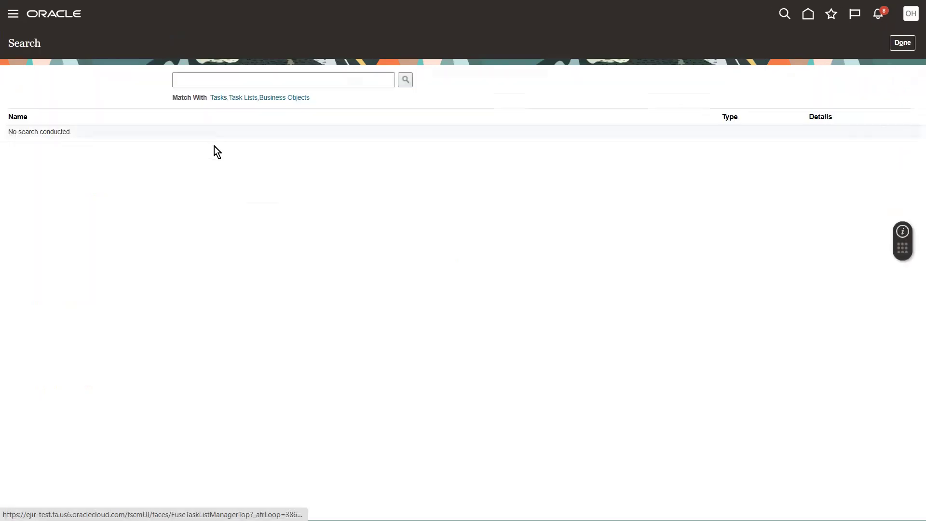
pyautogui.click(189, 80)
pyautogui.write('Manage Desc')
pyautogui.press('Return')
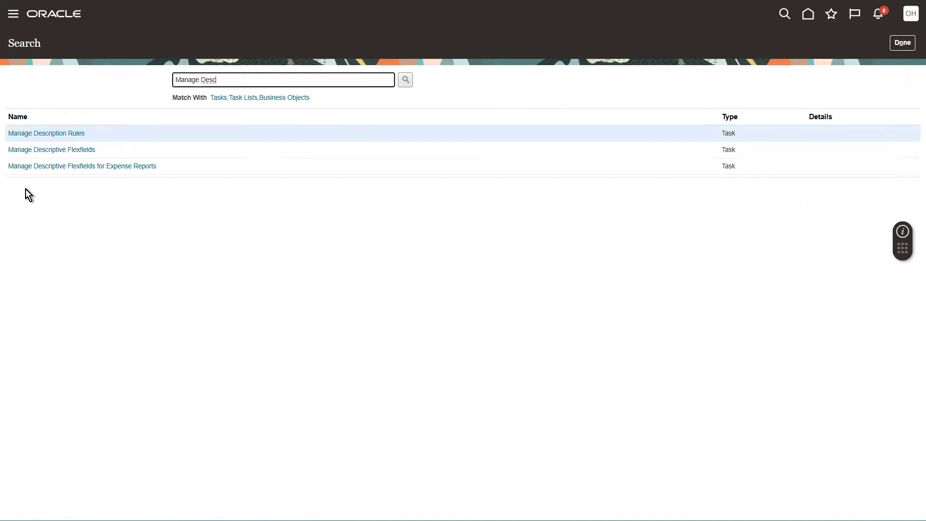
pyautogui.click(39, 151)
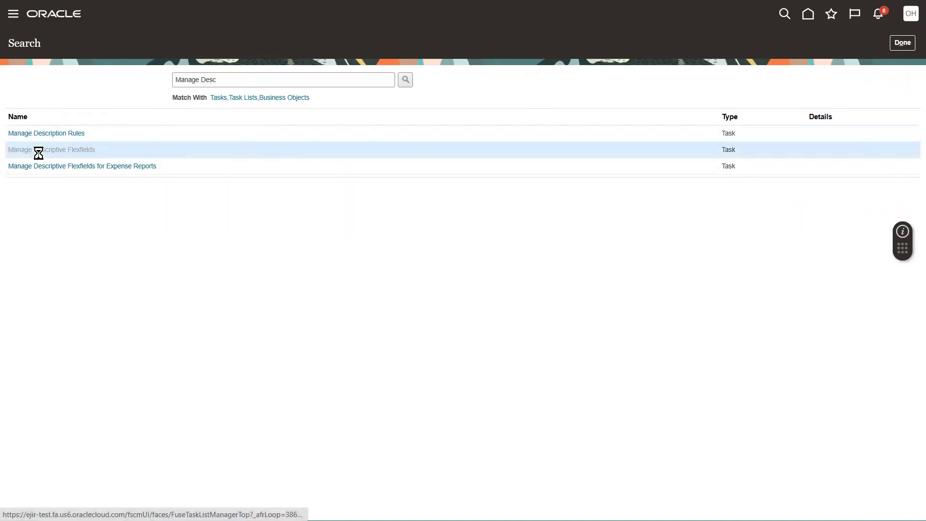
# - Search flexfields by code ANC_PER, open Absence Recordings DFF for editing, and check its context sensitive segments
pyautogui.click(97, 106)
pyautogui.write('ANC_PER')
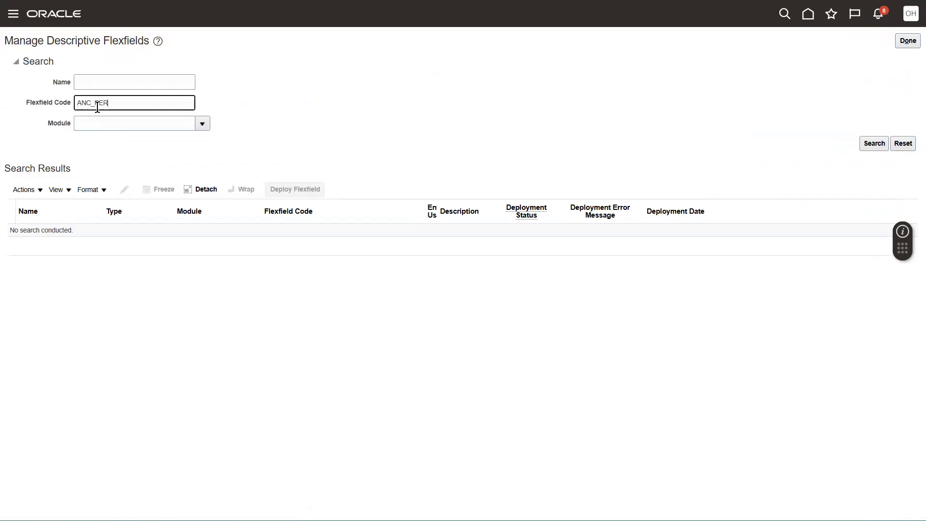
pyautogui.press('Return')
pyautogui.click(110, 357)
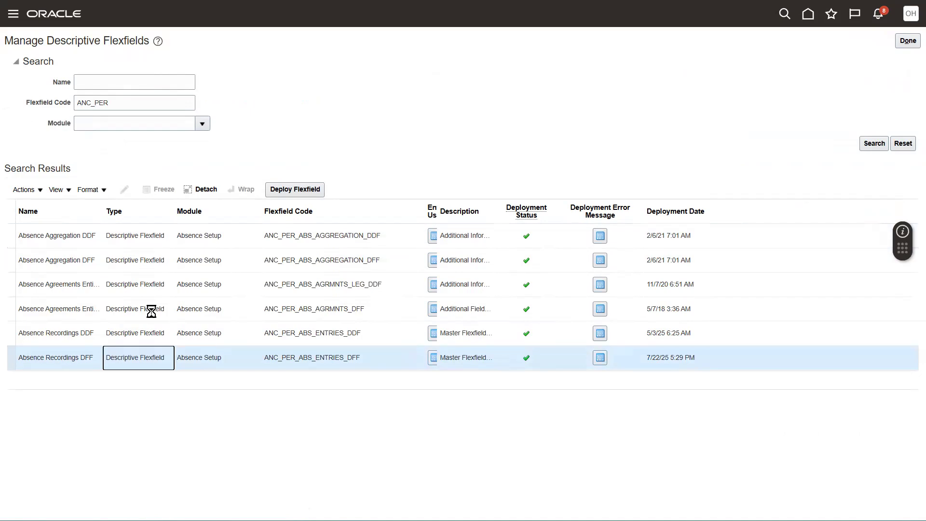
pyautogui.click(124, 190)
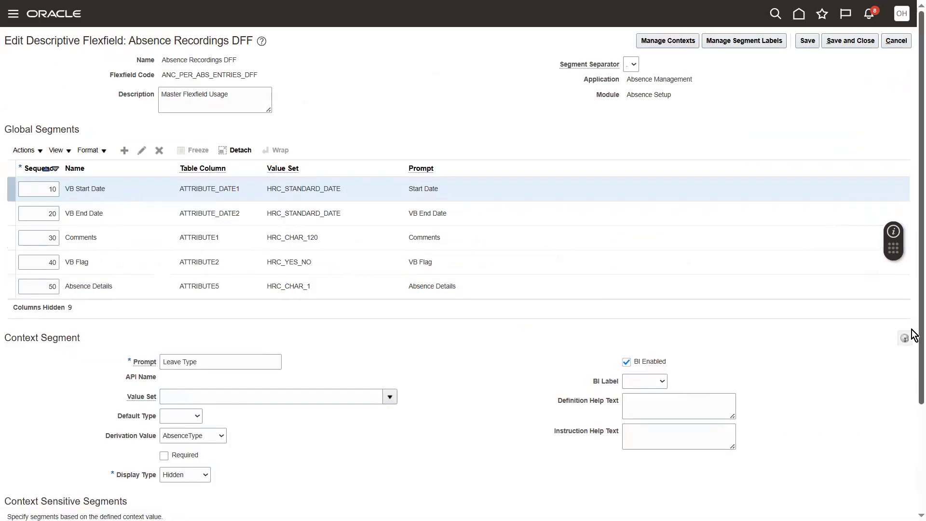
pyautogui.moveTo(911, 333); pyautogui.dragTo(916, 414)
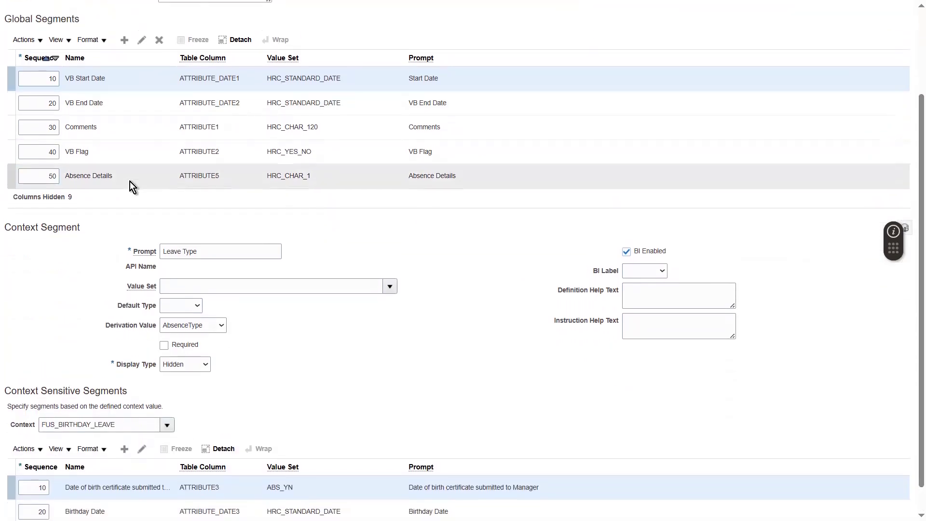
# - Open the VB Flag global segment to review its settings, and leave it without saving
pyautogui.scroll(-1, 911, 343)
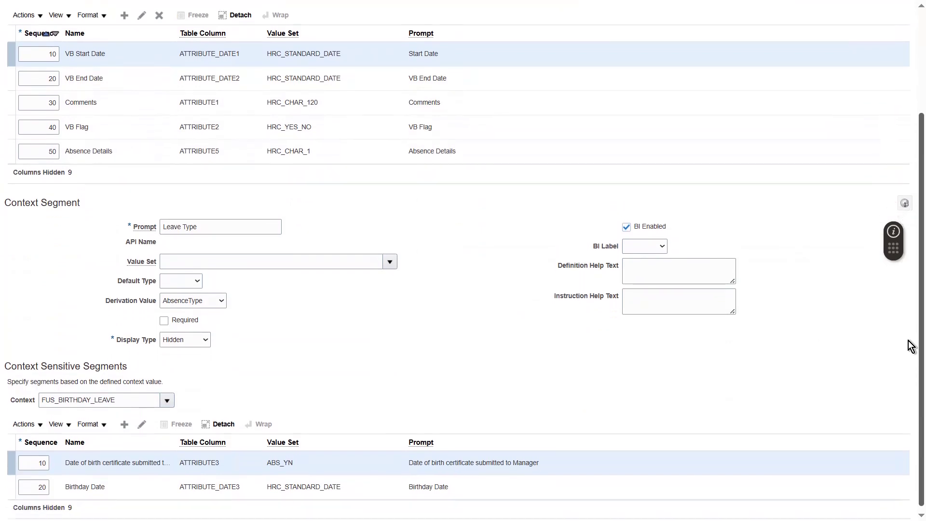
pyautogui.scroll(1, 910, 345)
pyautogui.click(116, 142)
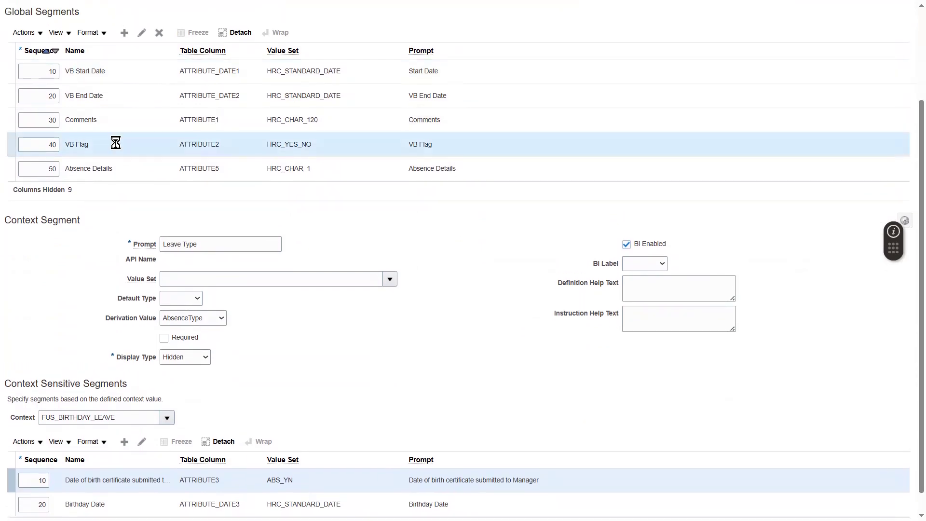
pyautogui.click(142, 34)
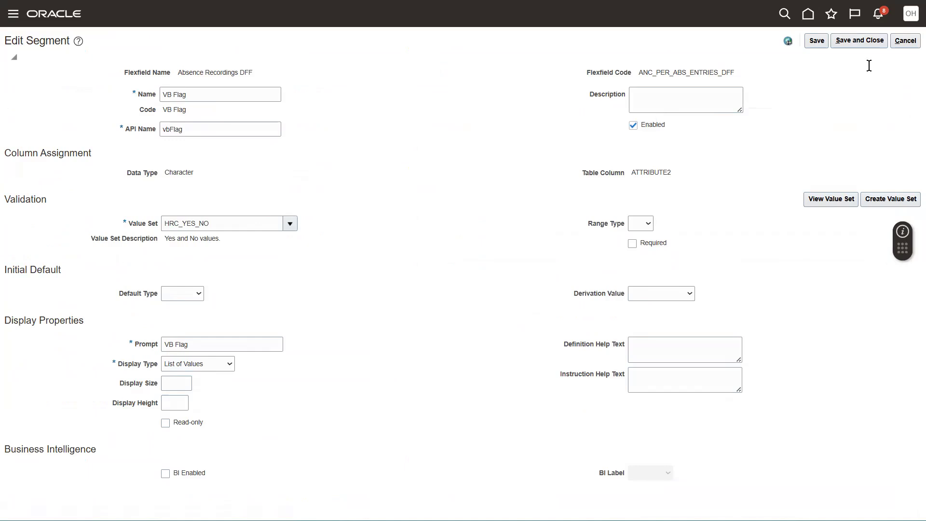
pyautogui.click(906, 40)
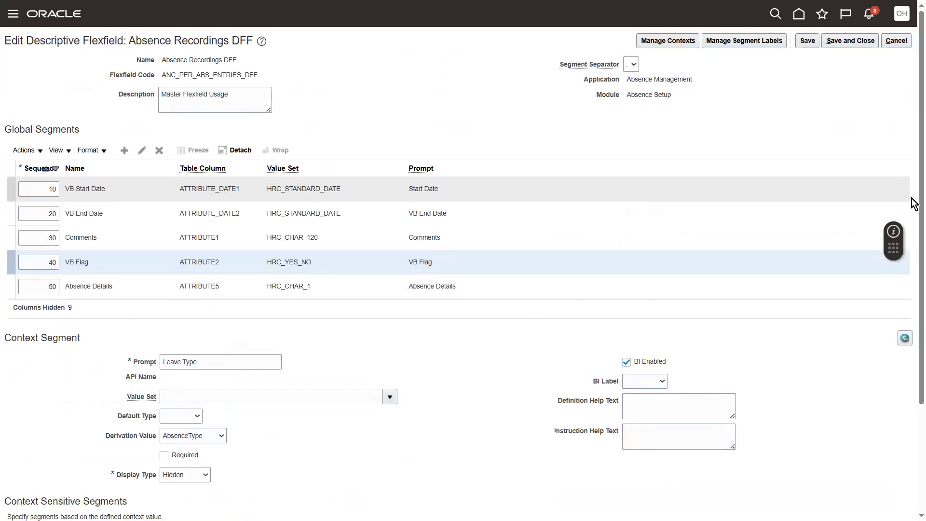
# - Compare the context code with the copied absence type name by pasting it temporarily into the context segment's Value Set and clearing it
pyautogui.scroll(-3, 914, 304)
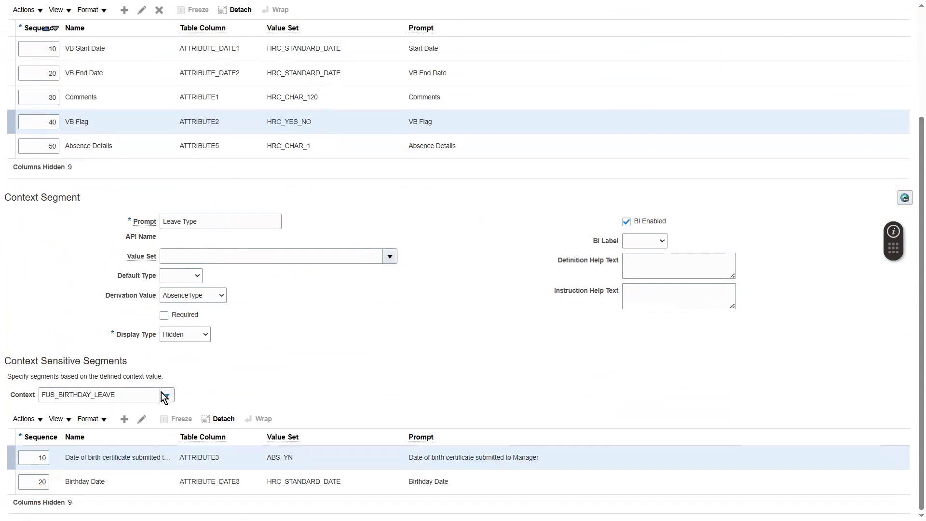
pyautogui.doubleClick(122, 394)
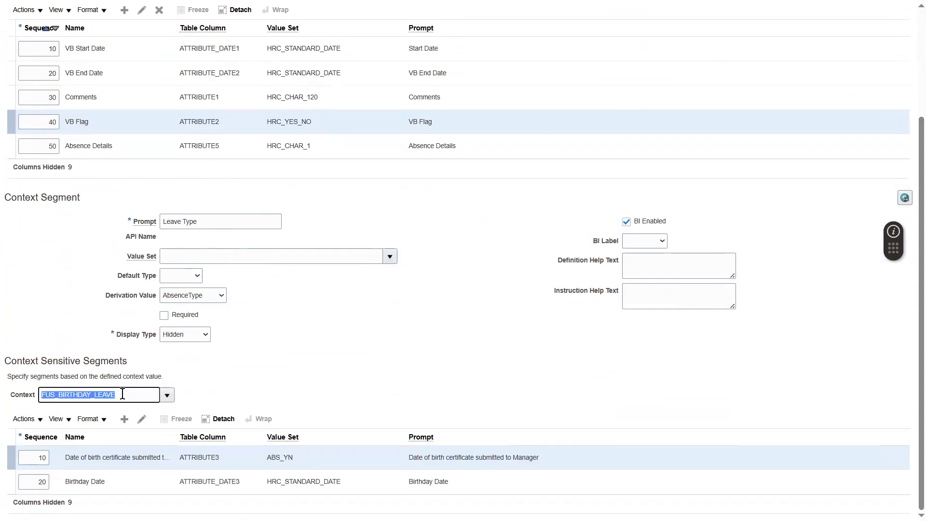
pyautogui.click(217, 256)
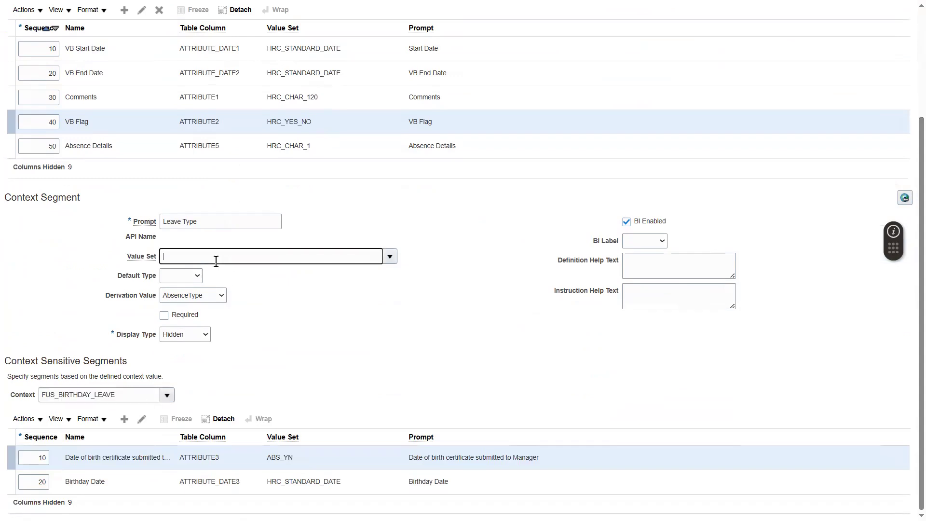
pyautogui.hotkey('ctrl', 'v')
pyautogui.doubleClick(216, 262)
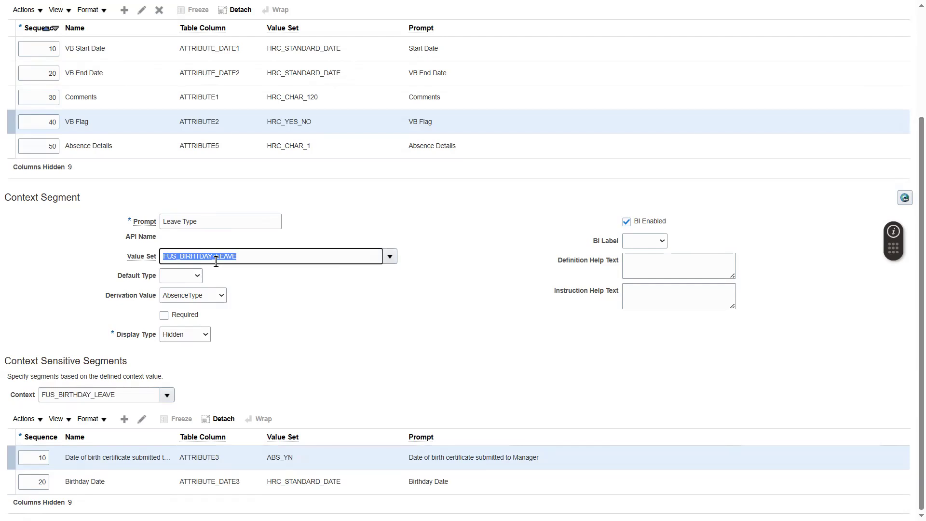
pyautogui.press('BackSpace')
pyautogui.click(308, 393)
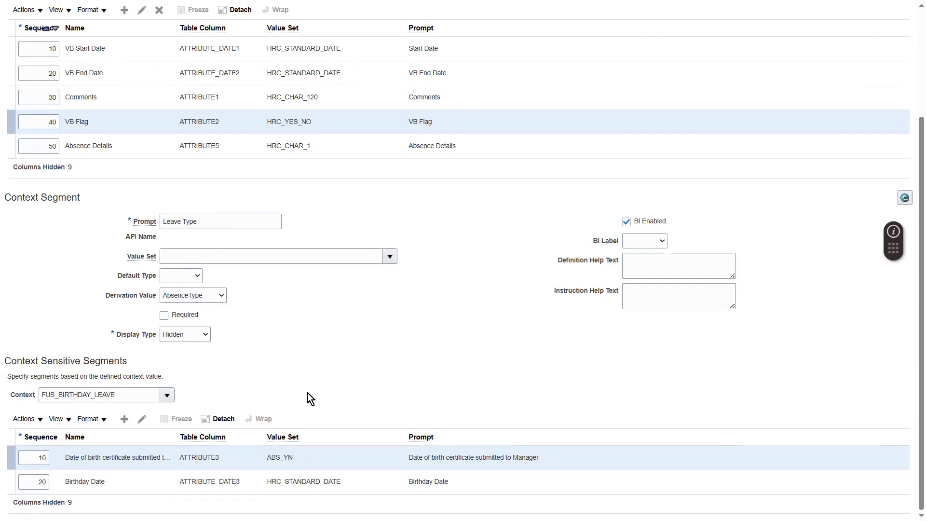
pyautogui.doubleClick(127, 395)
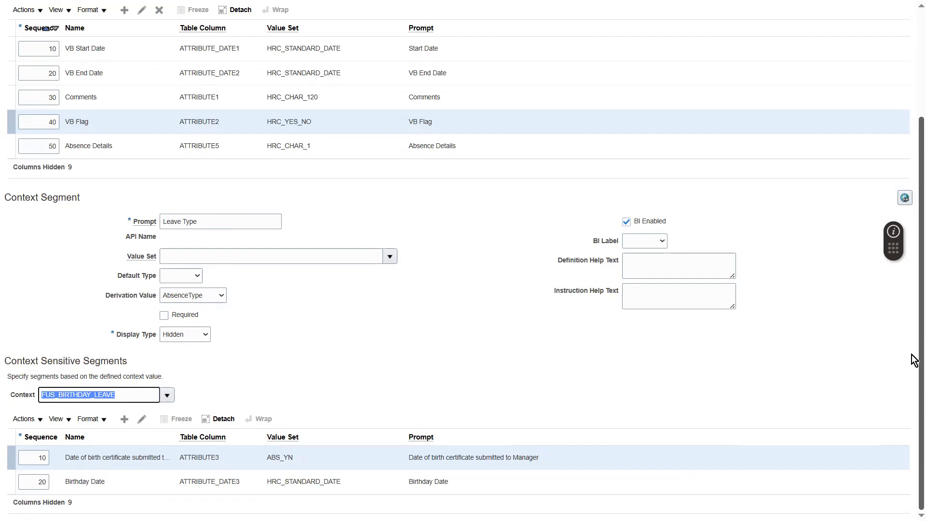
# - Sign out of the session from the Absence Recordings DFF page and confirm the logout
pyautogui.hotkey('alt', 'Tab')
pyautogui.scroll(3, 913, 292)
pyautogui.click(902, 15)
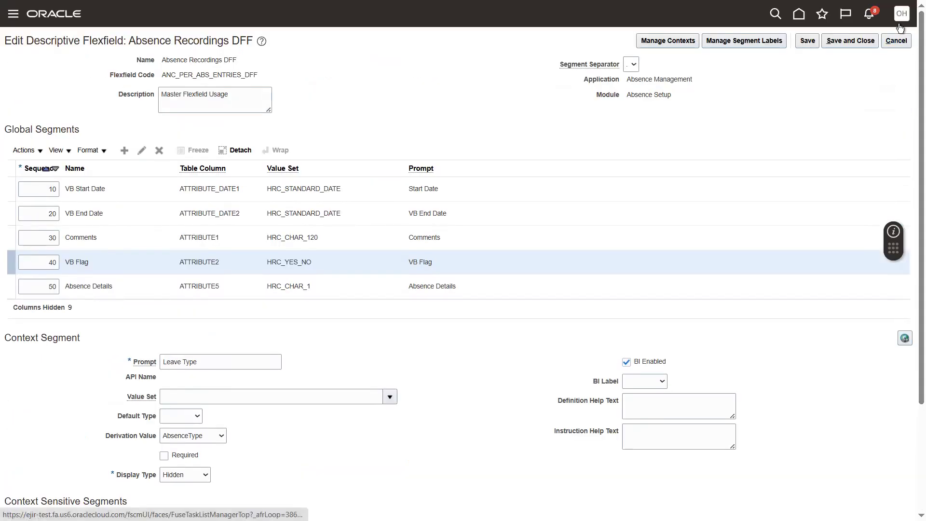
pyautogui.click(883, 41)
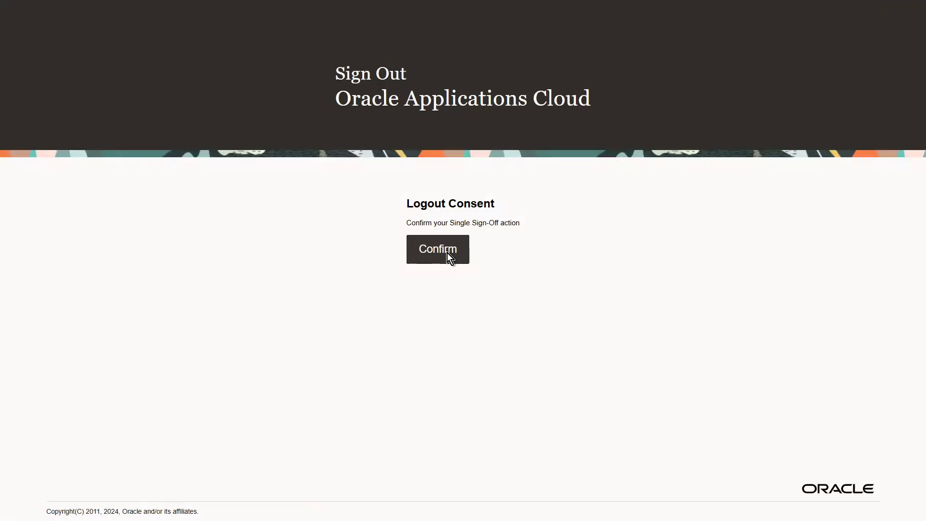
pyautogui.click(447, 253)
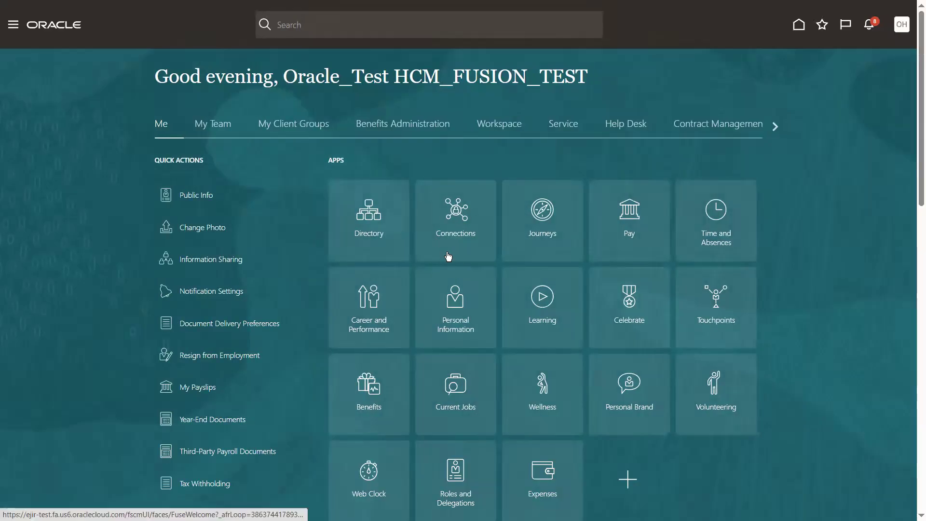
# - Search Person Management in My Client Groups for the test employee by name and open their absence records
pyautogui.click(315, 125)
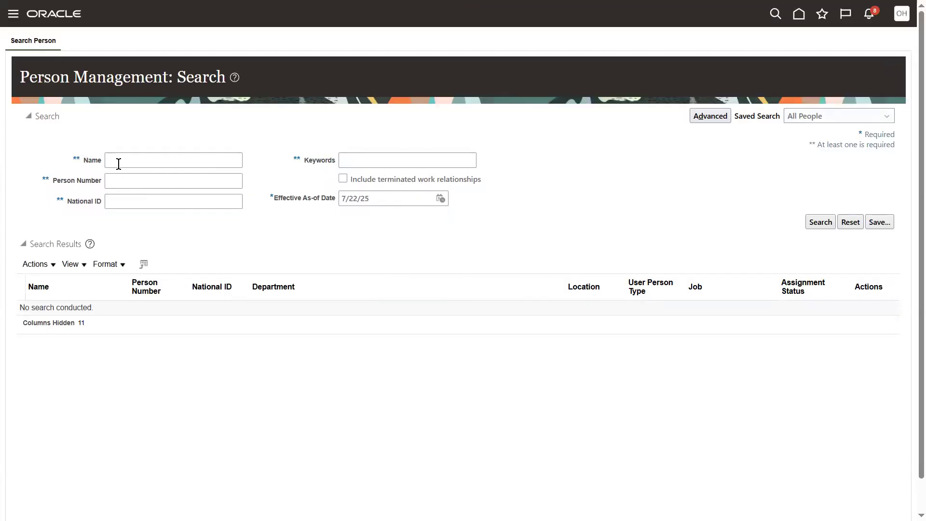
pyautogui.click(118, 163)
pyautogui.write('Test_IN')
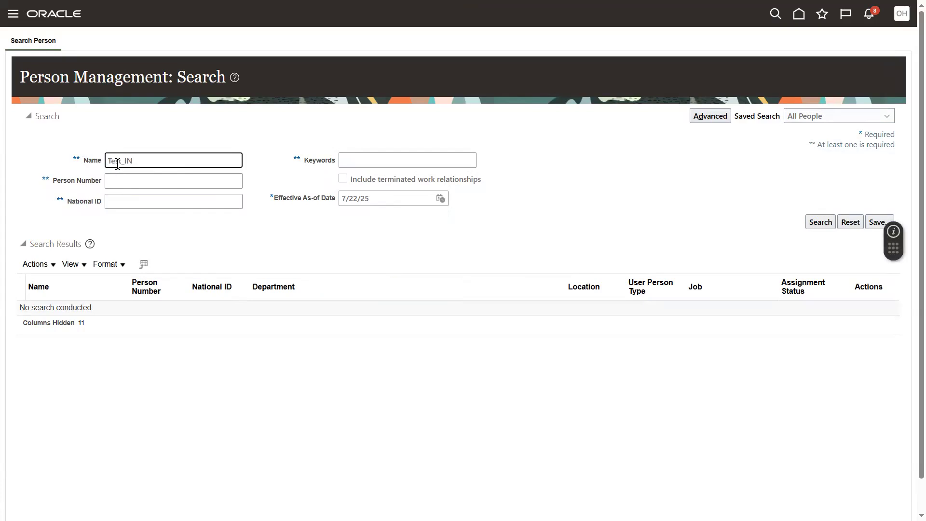
pyautogui.press('Return')
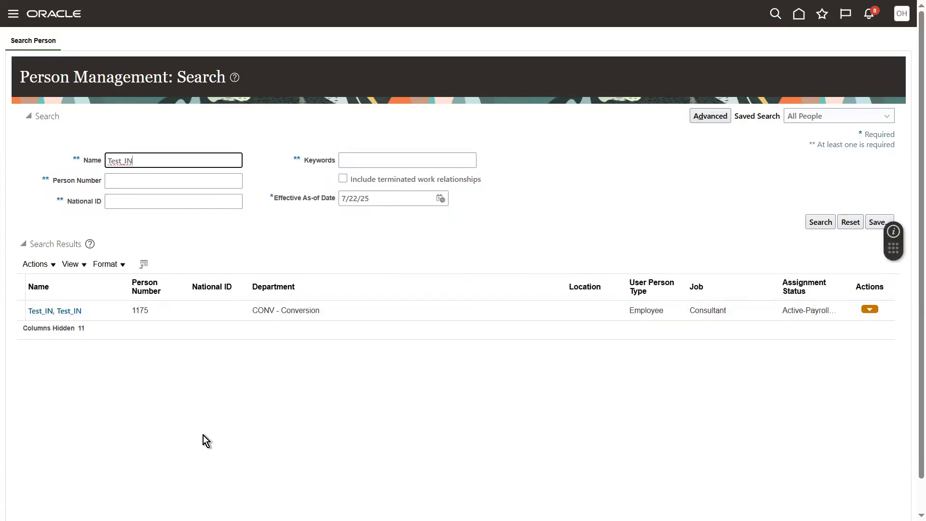
pyautogui.click(870, 309)
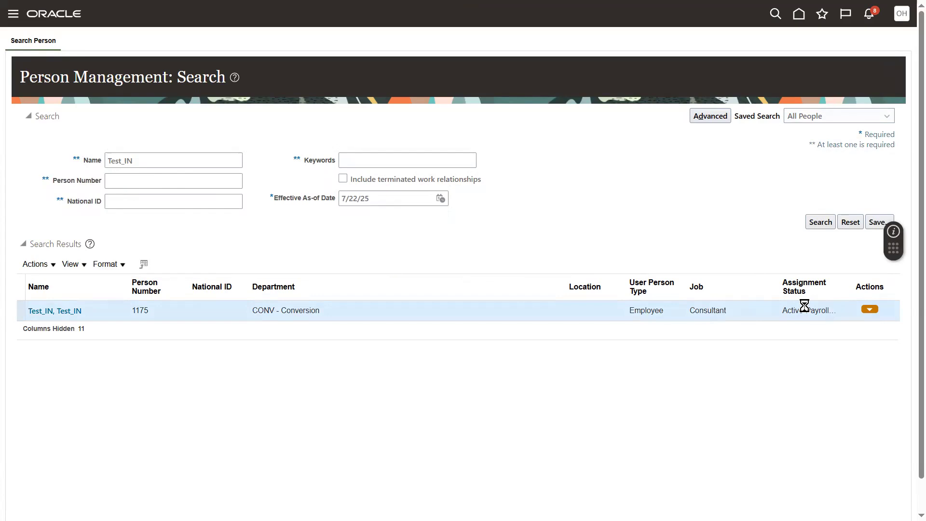
pyautogui.click(708, 341)
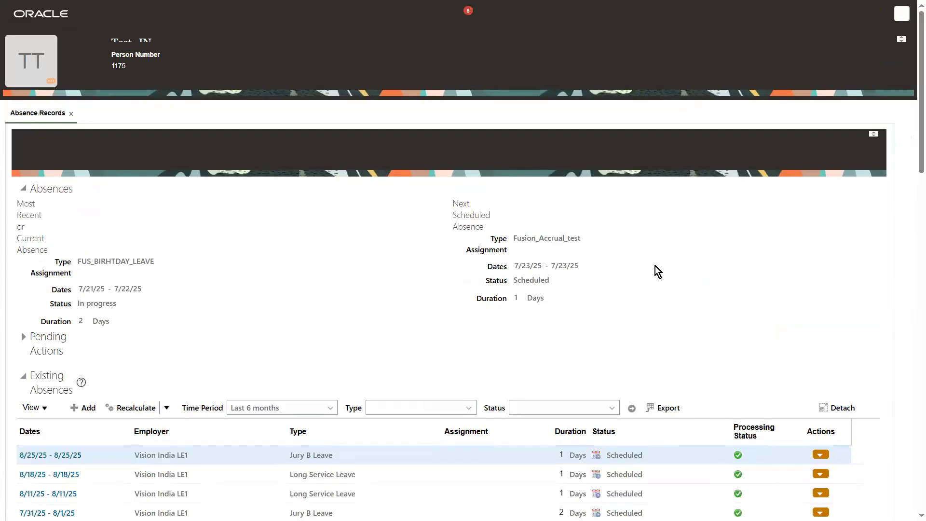
# - Add an absence of type FUS_BIRHTDAY_LEAVE and check which fields its Descriptive Information offers
pyautogui.click(77, 348)
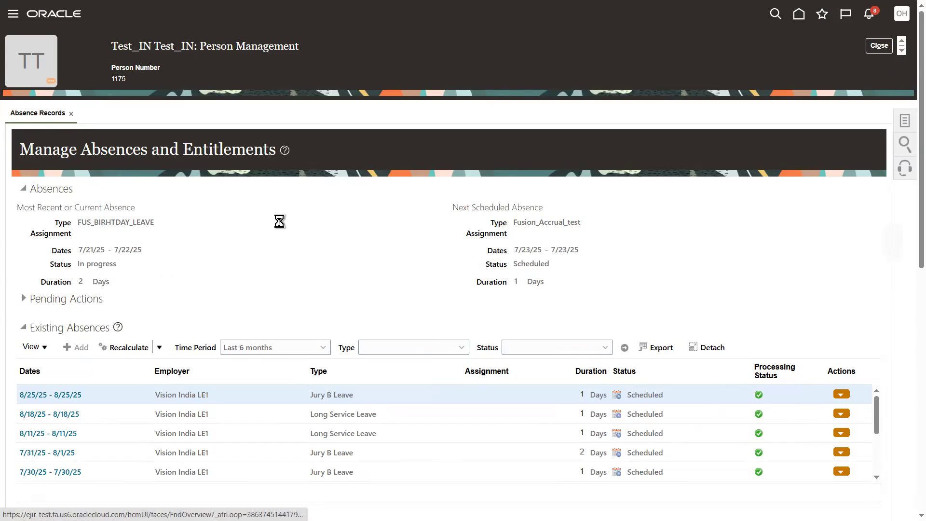
pyautogui.click(166, 193)
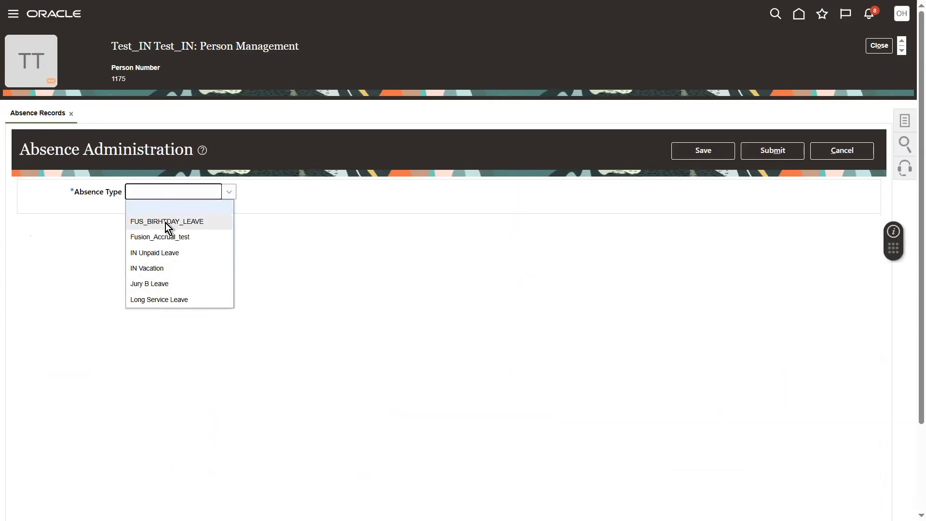
pyautogui.click(166, 223)
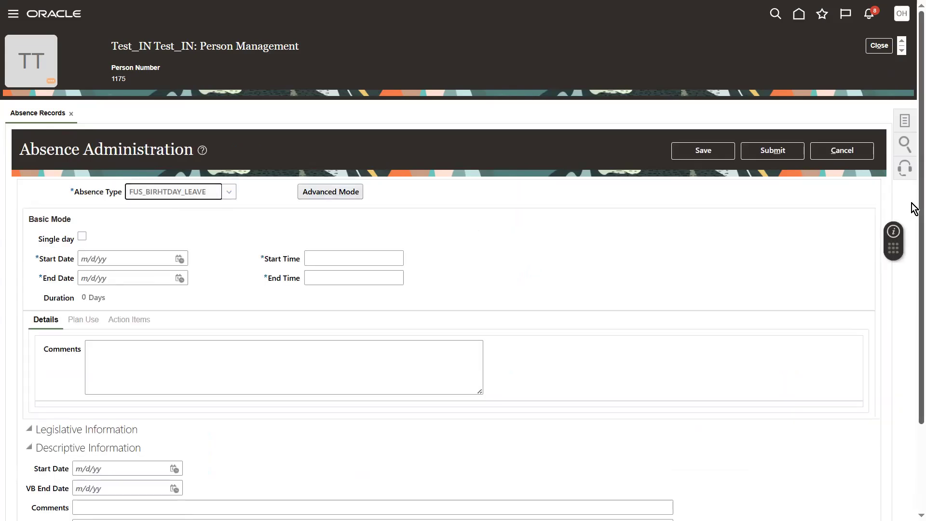
pyautogui.scroll(-3, 915, 208)
pyautogui.scroll(1, 915, 348)
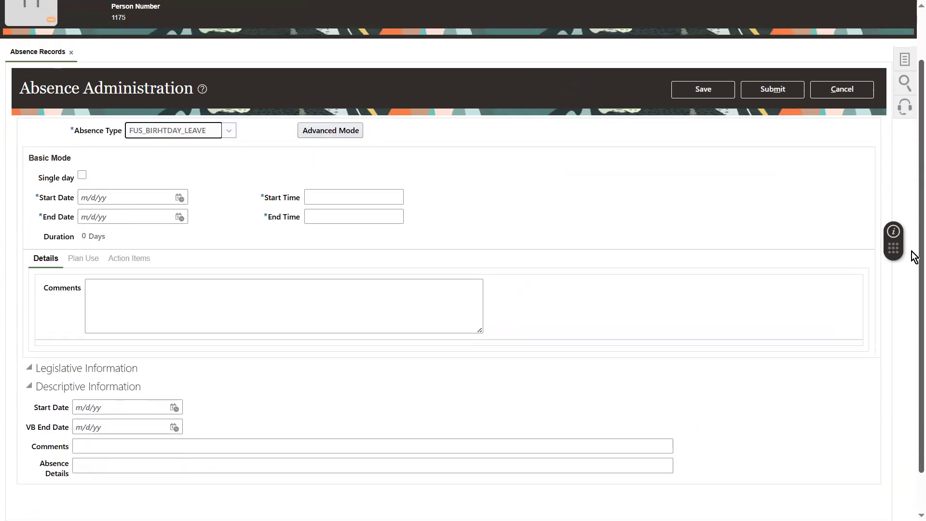
pyautogui.click(203, 133)
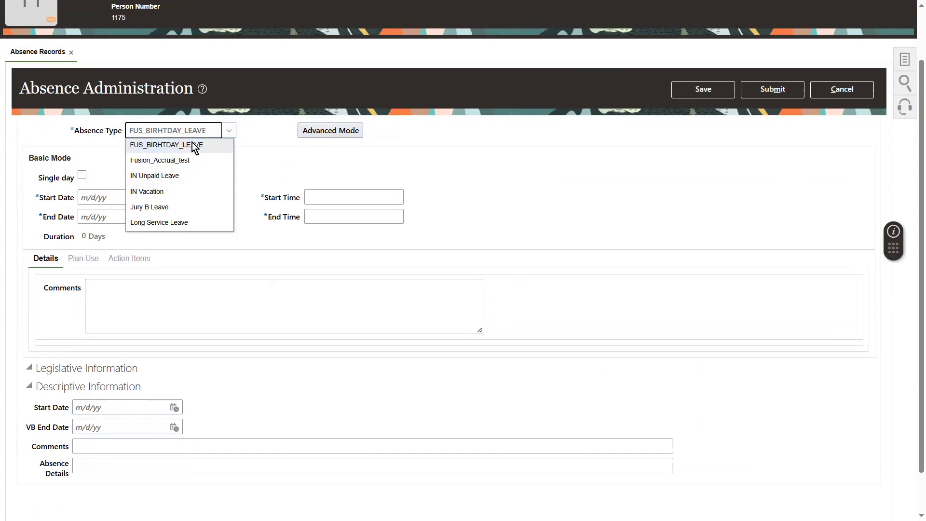
pyautogui.moveTo(916, 161); pyautogui.dragTo(913, 6)
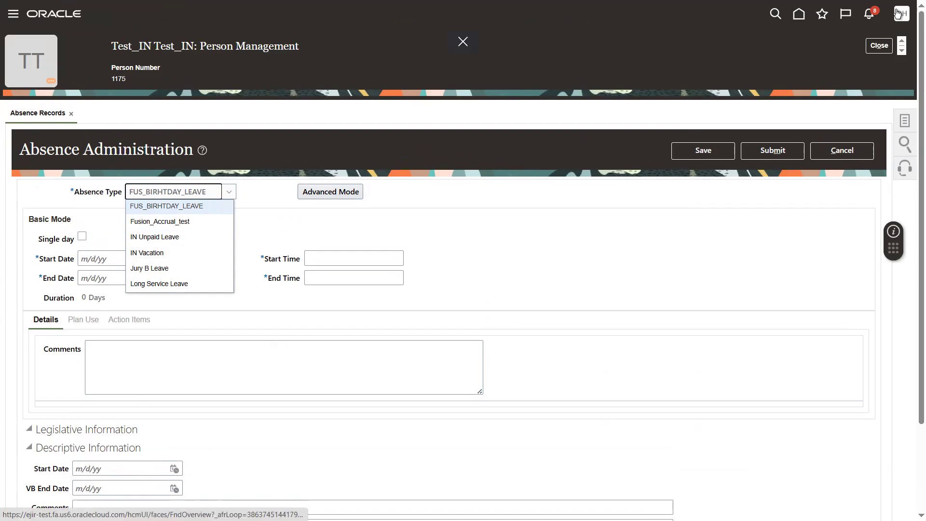
# - Sign out from the absence entry, discarding the unsaved absence changes and confirming the logout
pyautogui.click(898, 13)
pyautogui.click(875, 40)
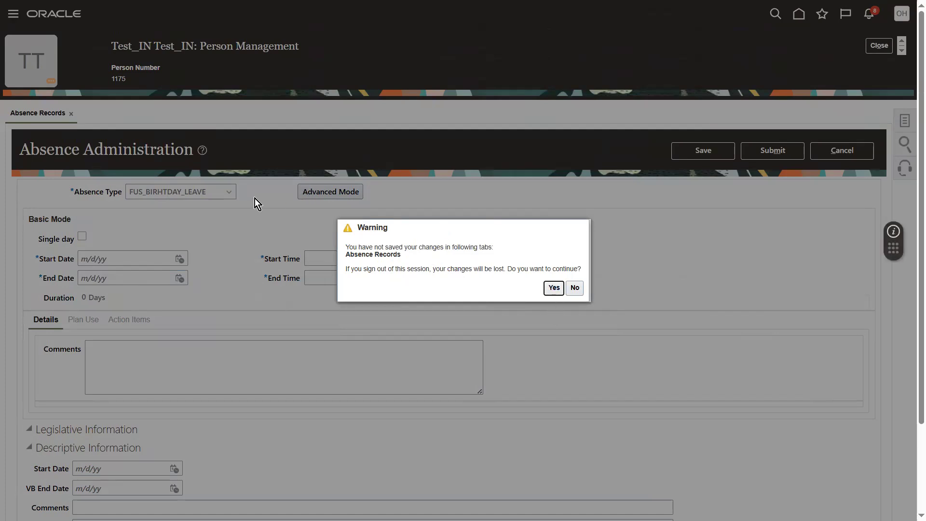
pyautogui.press('Return')
pyautogui.click(450, 238)
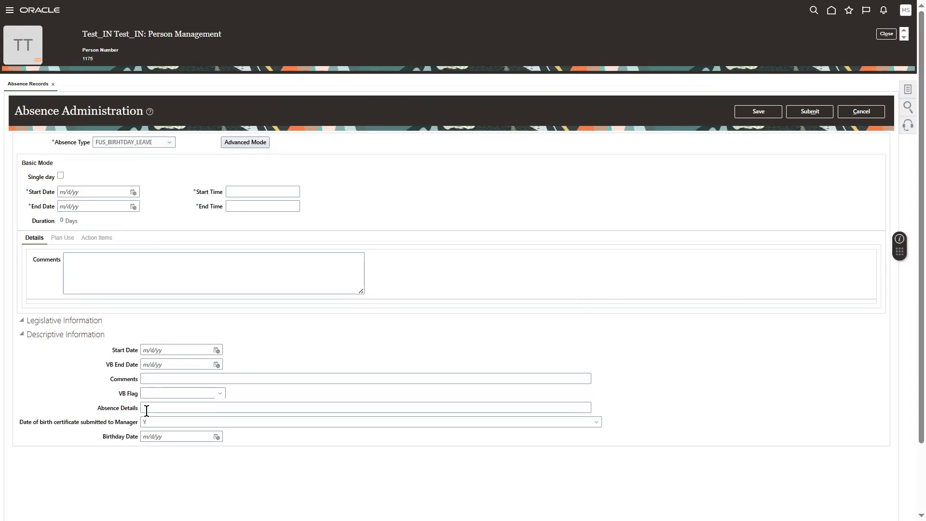
# - Check the VB Flag field and the choices for Date of birth certificate submitted to Manager in Descriptive Information
pyautogui.click(163, 392)
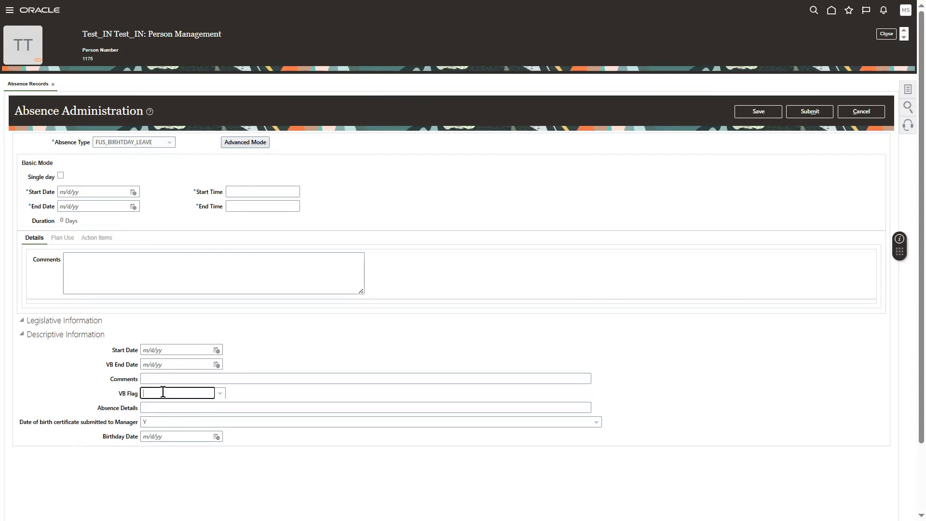
pyautogui.click(220, 395)
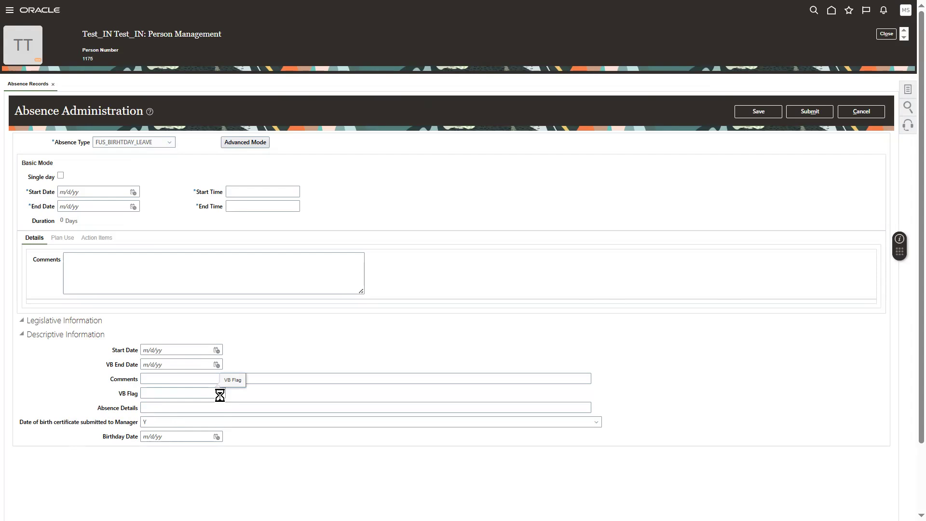
pyautogui.click(340, 349)
pyautogui.click(598, 424)
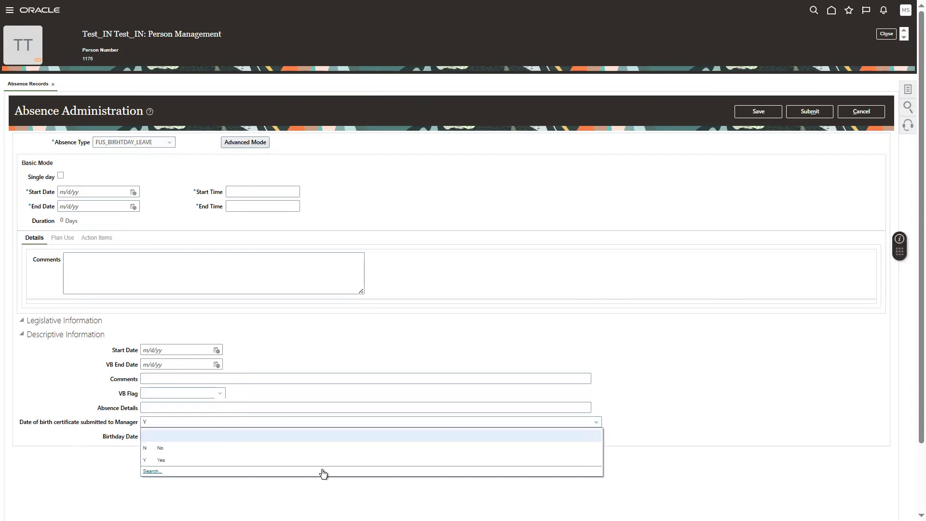
pyautogui.click(100, 476)
# - Change the absence type to Fusion_Accrual_test, accepting deletion of the type-specific information
pyautogui.click(165, 145)
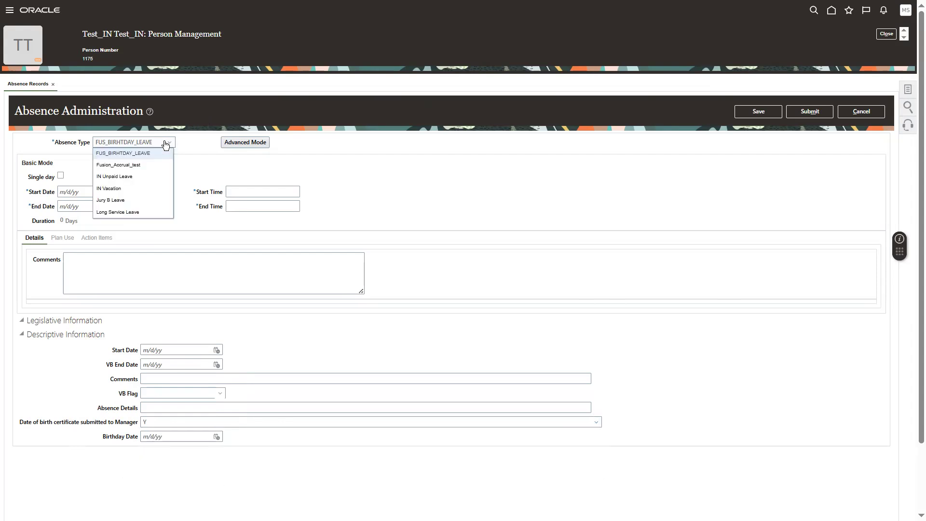
pyautogui.click(115, 167)
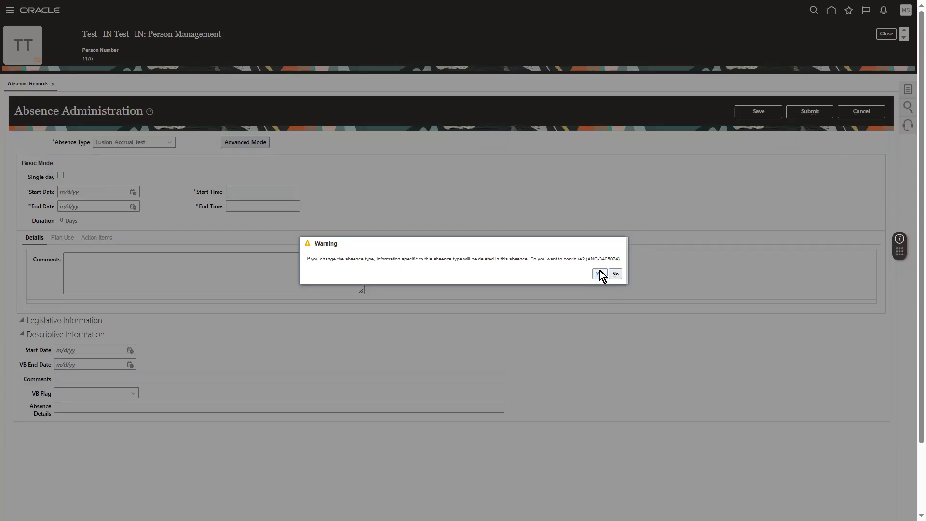
pyautogui.click(599, 274)
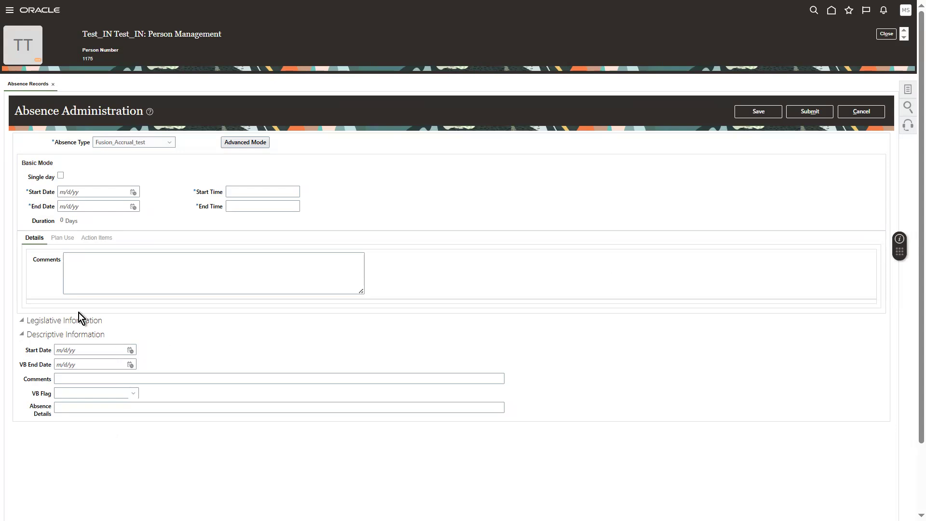
# - Set the absence type back to FUS_BIRHTDAY_LEAVE and check its context sensitive fields in Descriptive Information
pyautogui.click(160, 144)
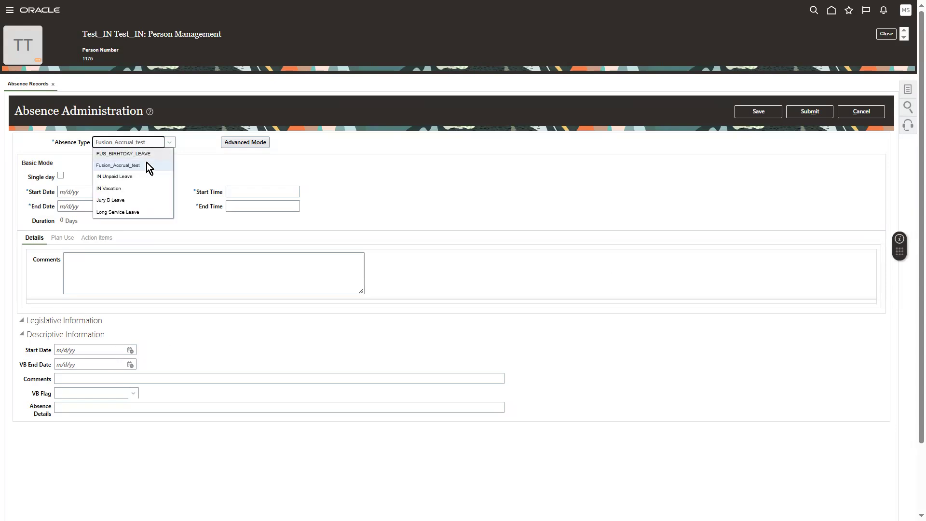
pyautogui.click(130, 154)
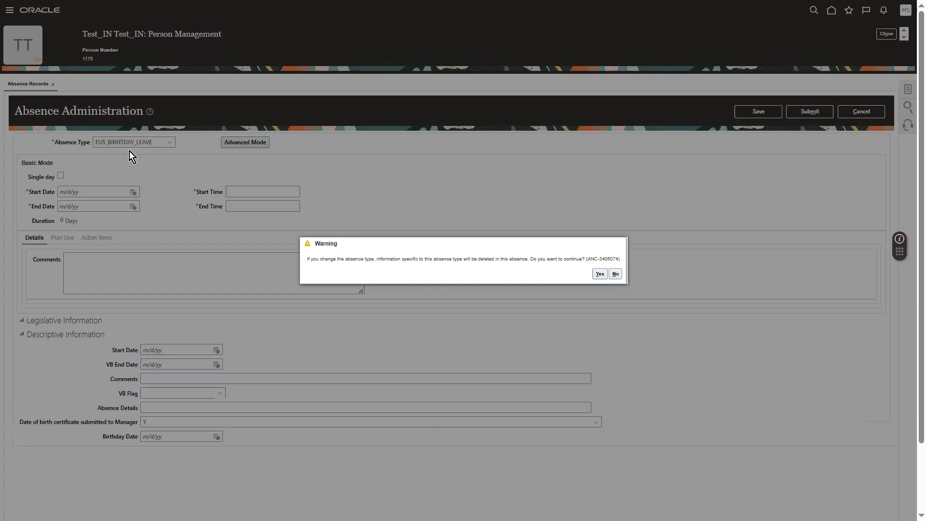
pyautogui.click(598, 274)
pyautogui.scroll(-1, 914, 292)
pyautogui.scroll(-3, 914, 280)
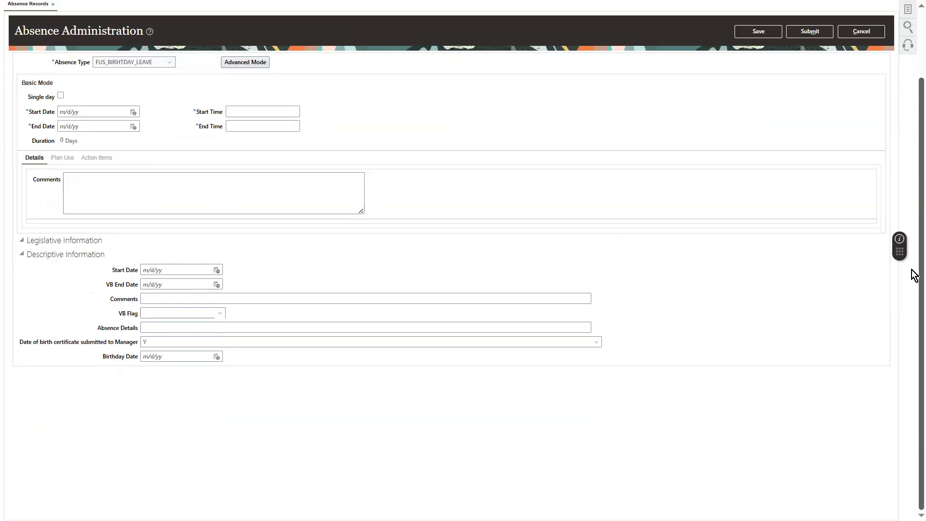
pyautogui.scroll(3, 914, 231)
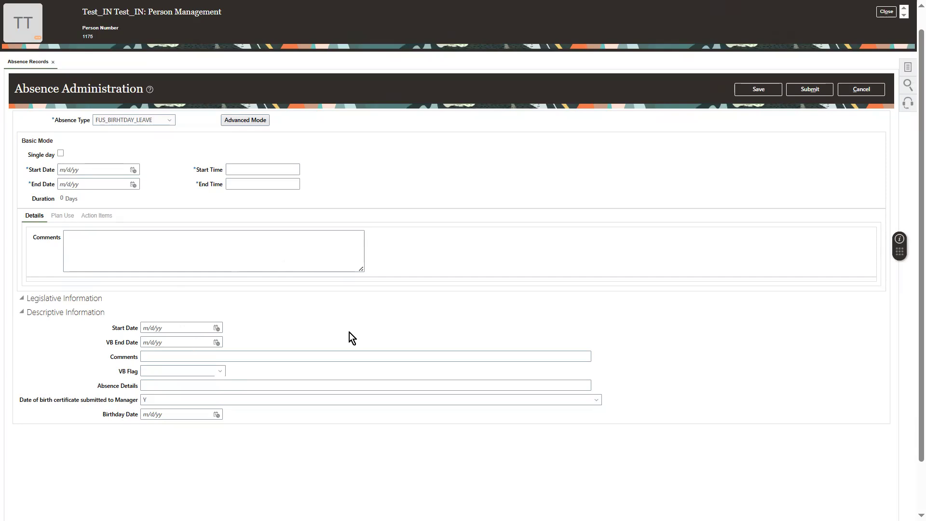
pyautogui.scroll(1, 912, 235)
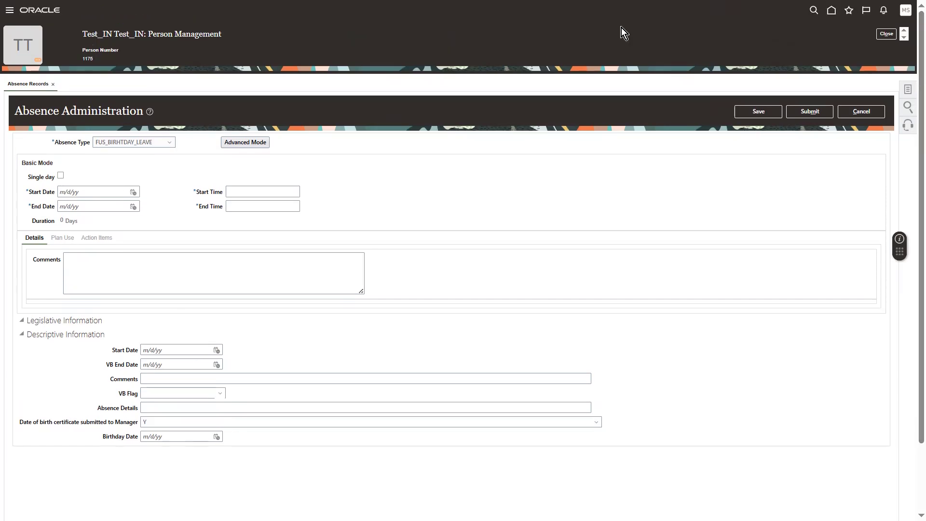